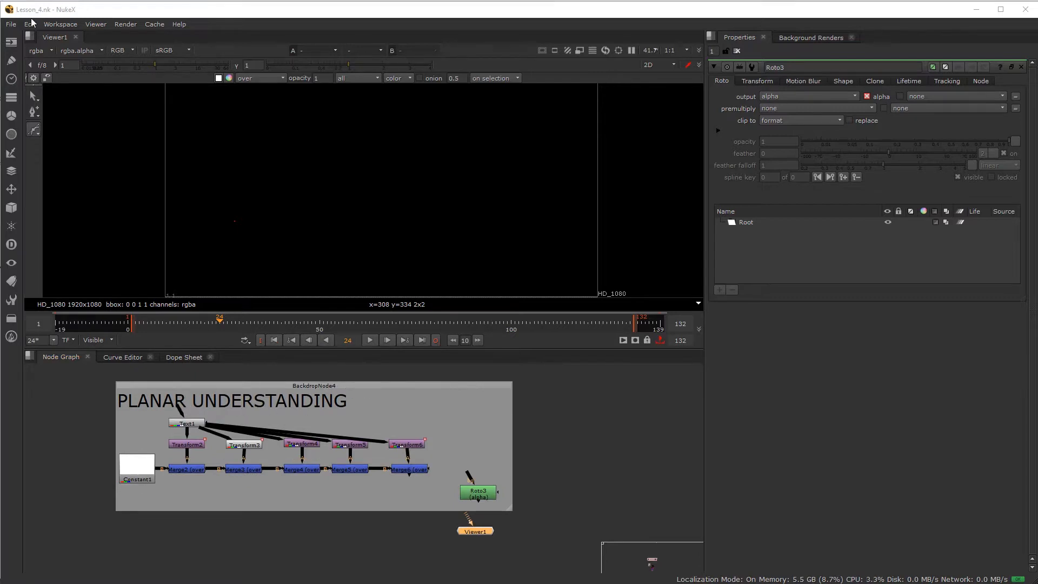
- Show Merge6's scattered T letters in the viewer, scrub through them, zoom in, and return to frame 1
left_click(410, 470)
key("1")
left_click_drag(146, 323, 252, 326)
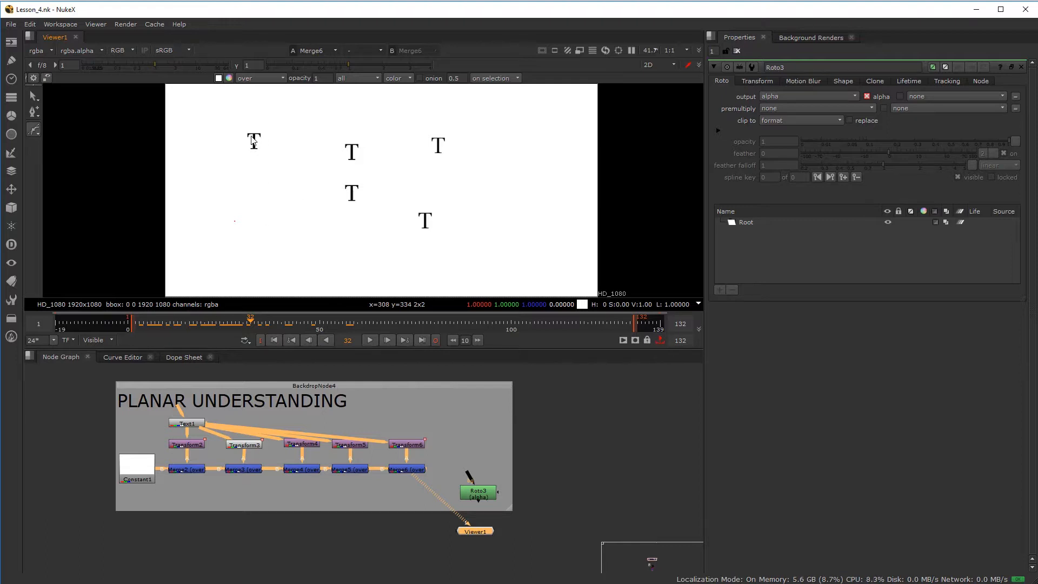
scroll(255, 141, "up", 10)
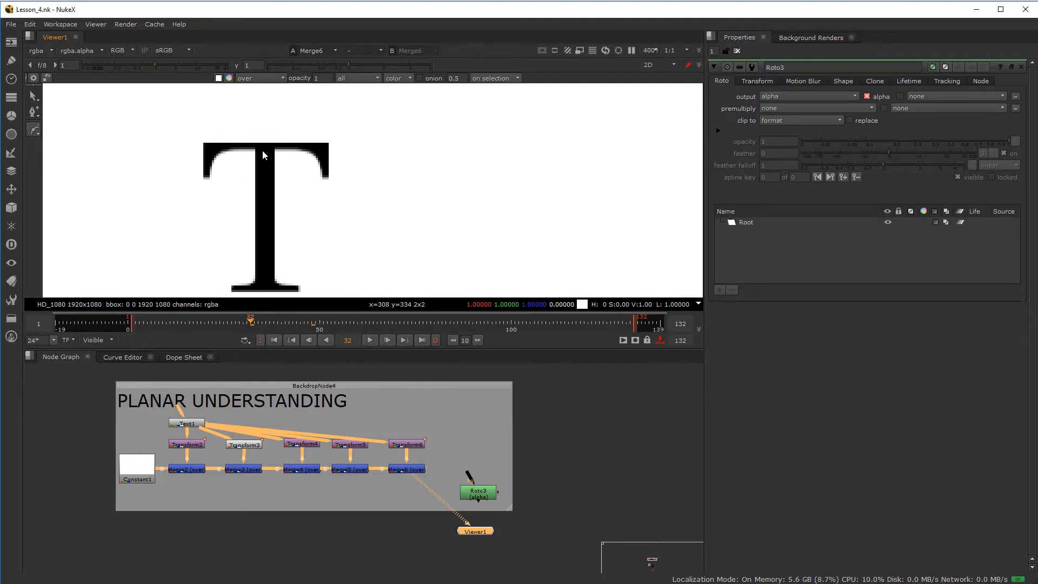
scroll(416, 211, "down", 13)
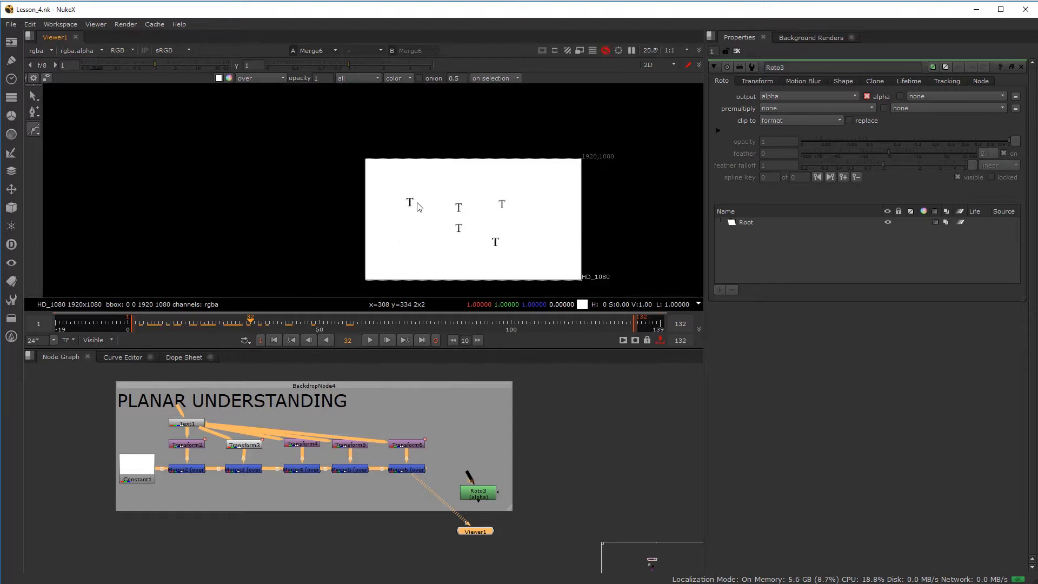
scroll(342, 195, "up", 1)
left_click(132, 322)
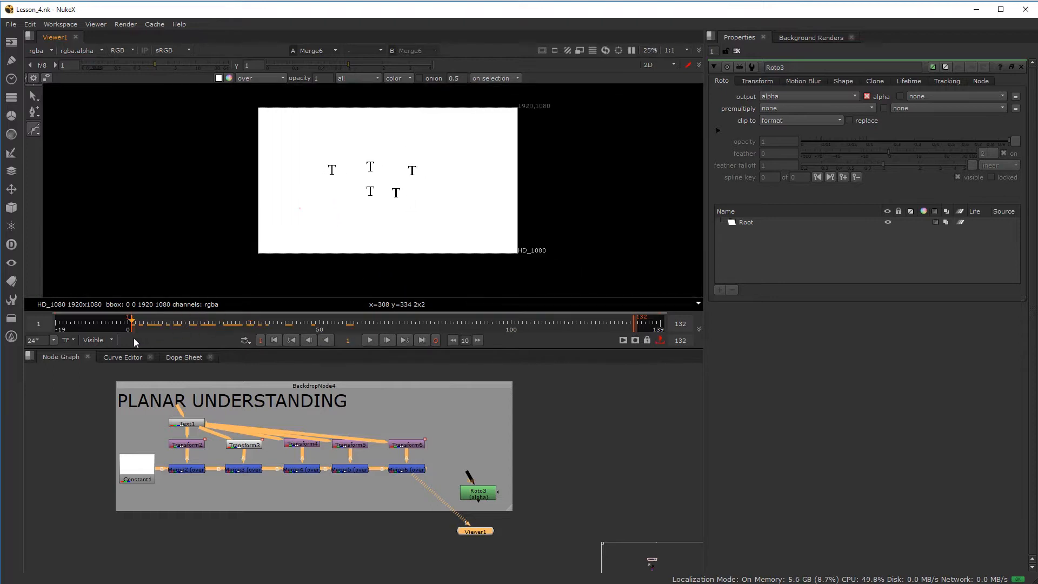
scroll(374, 187, "up", 1)
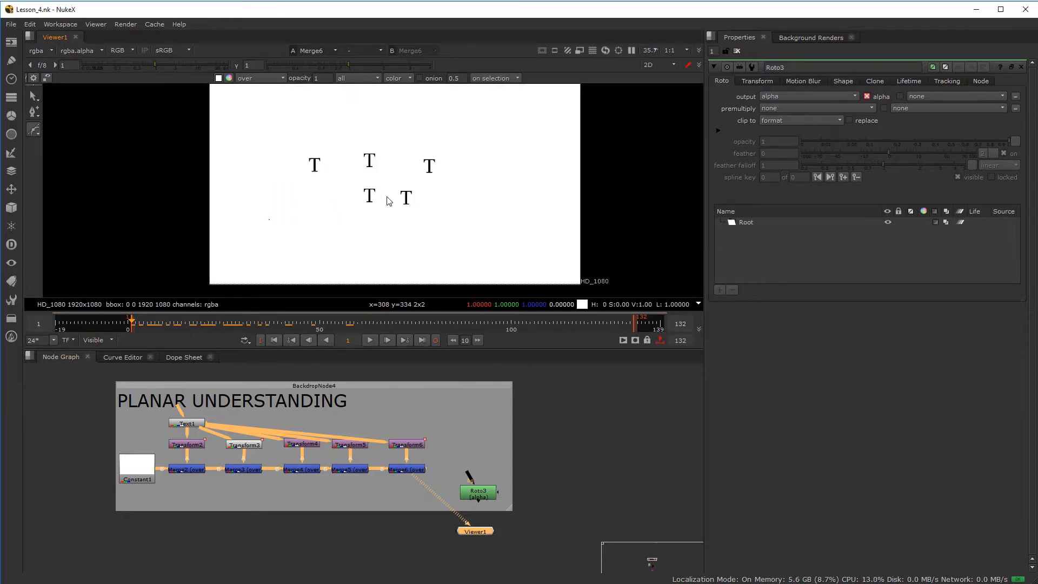
scroll(374, 208, "up", 1)
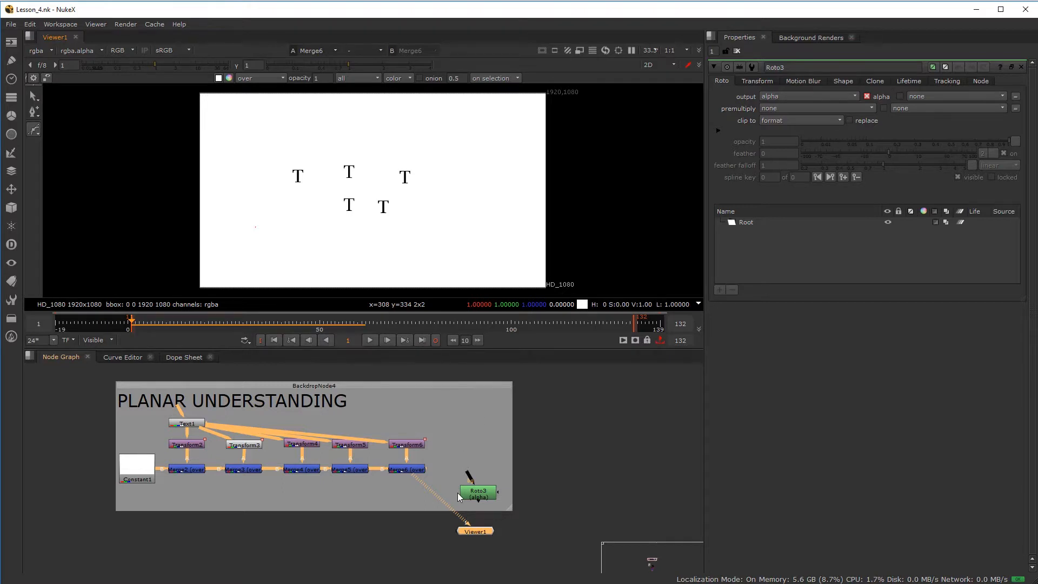
scroll(472, 503, "up", 5)
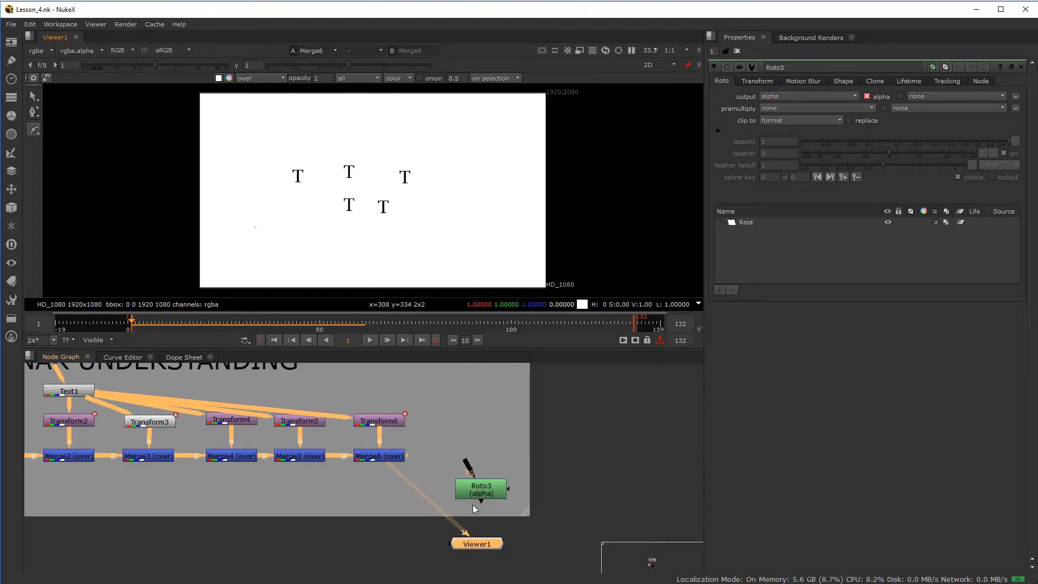
- Wire Roto3's bg input to Merge6's output and select Roto3
left_click_drag(560, 459, 455, 446)
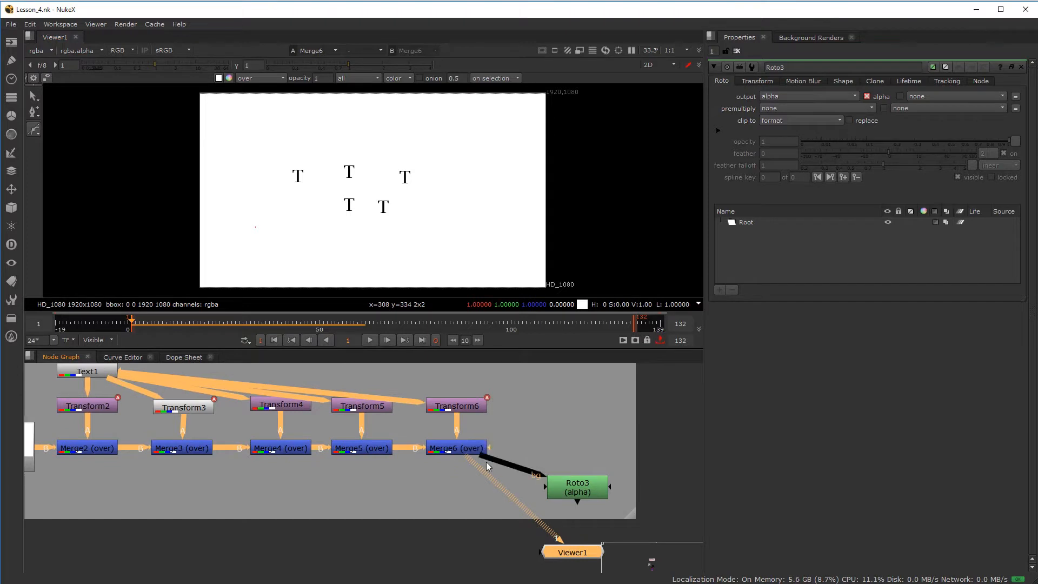
left_click(560, 489)
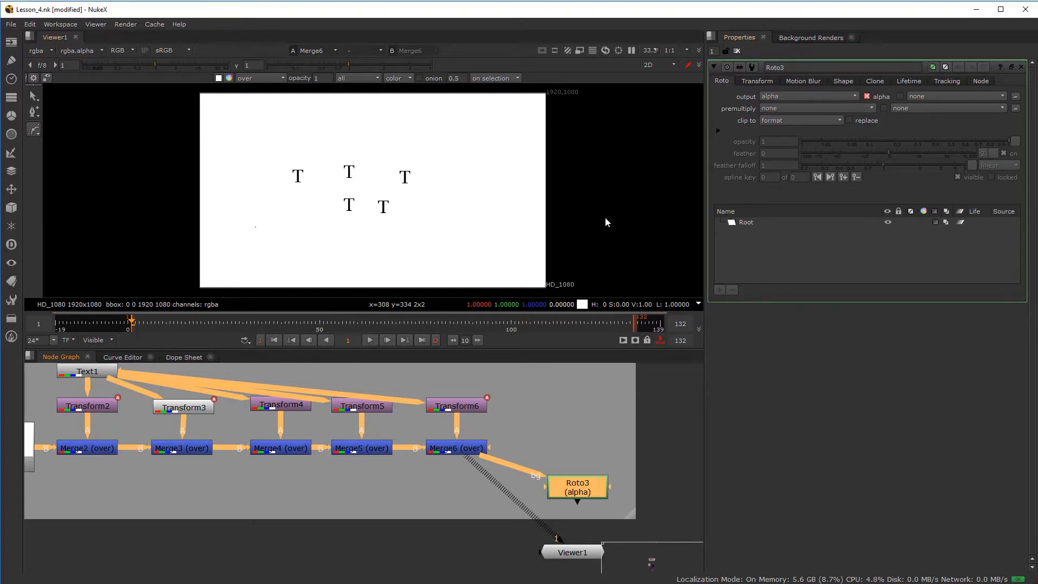
- Draw a closed Bezier shape around the five T letters in Roto3
left_click(287, 162)
left_click(365, 158)
left_click(423, 161)
left_click(431, 183)
left_click_drag(432, 185, 432, 190)
left_click_drag(403, 231, 280, 185)
left_click(287, 163)
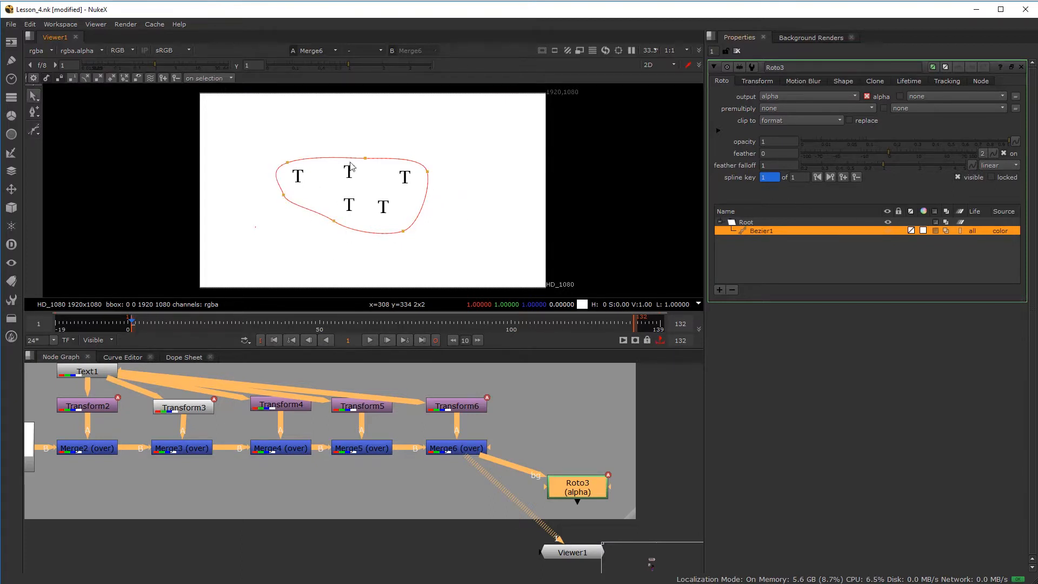
- Convert Bezier1 to a planar-track layer and expand PlanarTrackLayer1 to select Bezier1
right_click(768, 230)
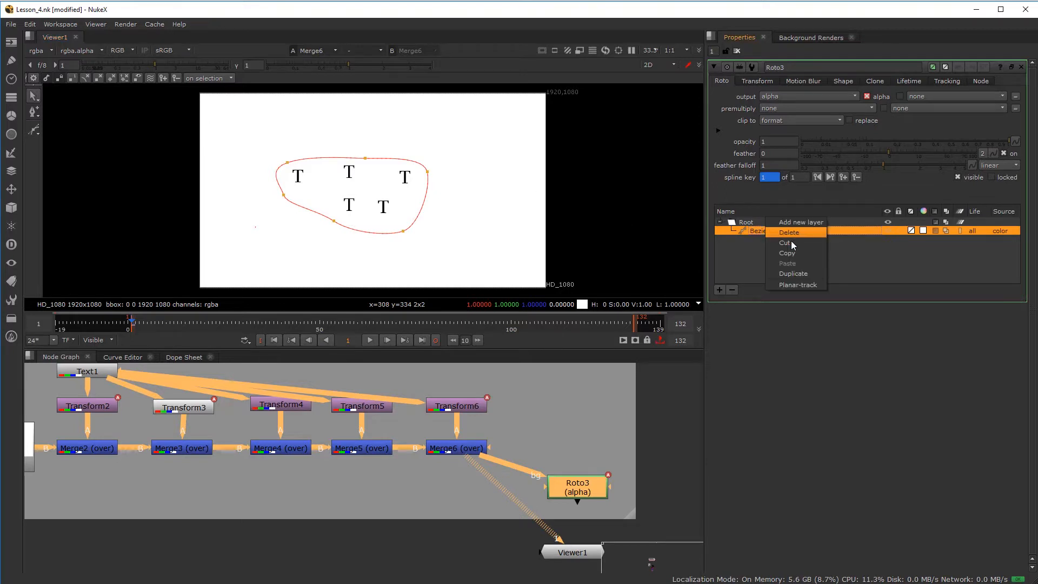
left_click(801, 281)
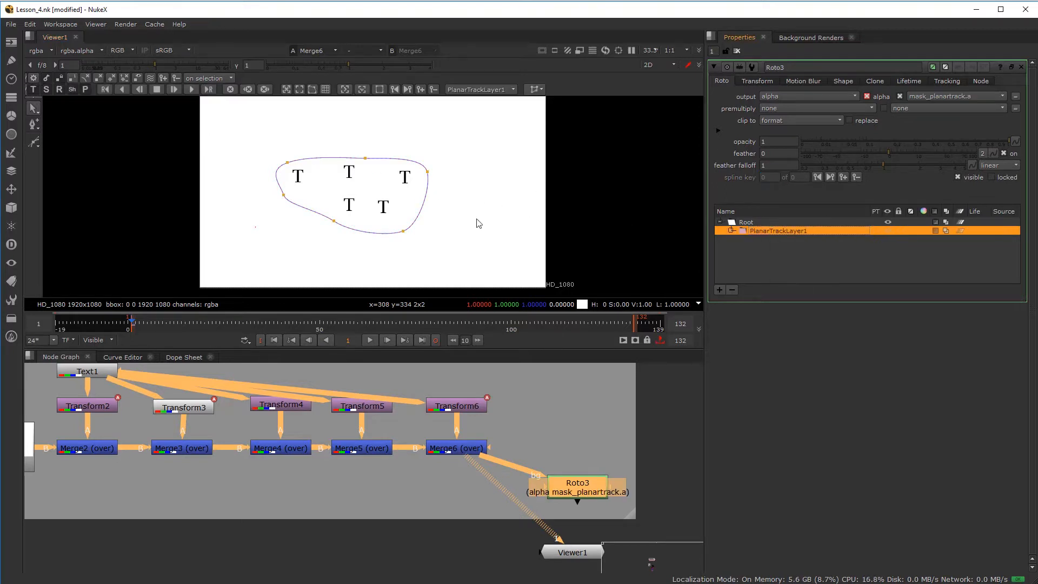
left_click(732, 231)
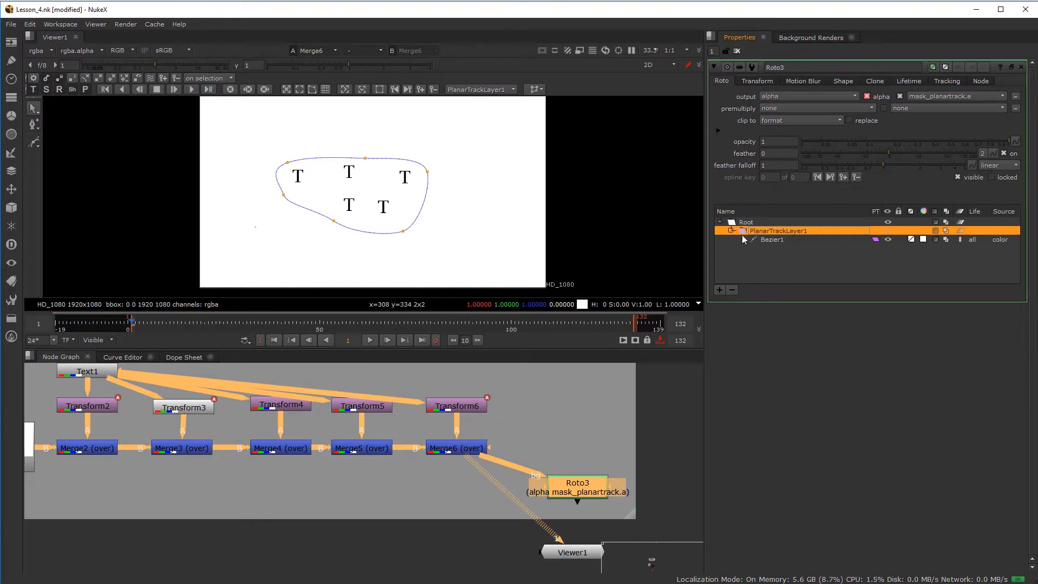
left_click(767, 239)
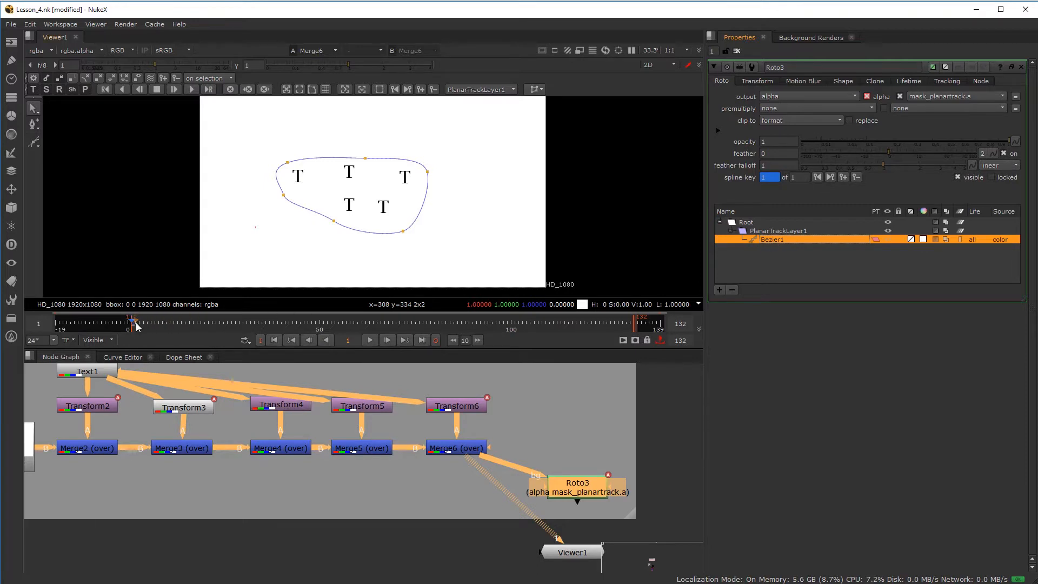
left_click(192, 358)
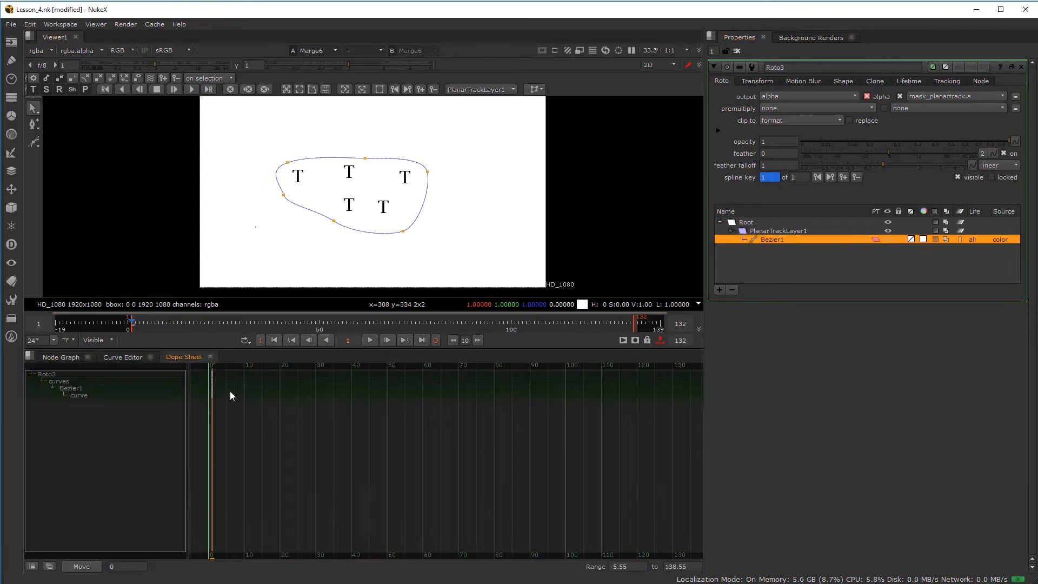
left_click(776, 232)
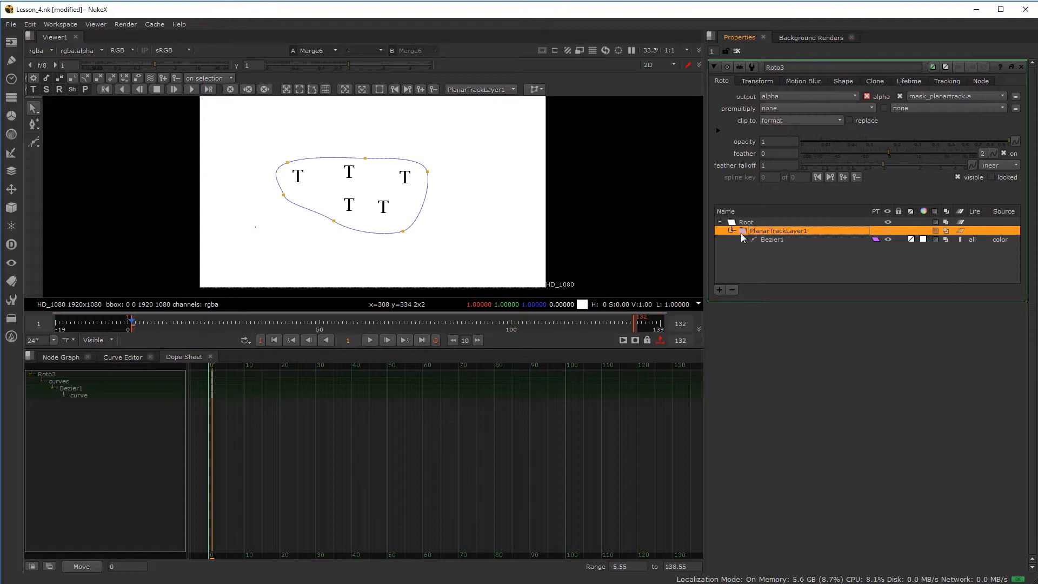
left_click(765, 240)
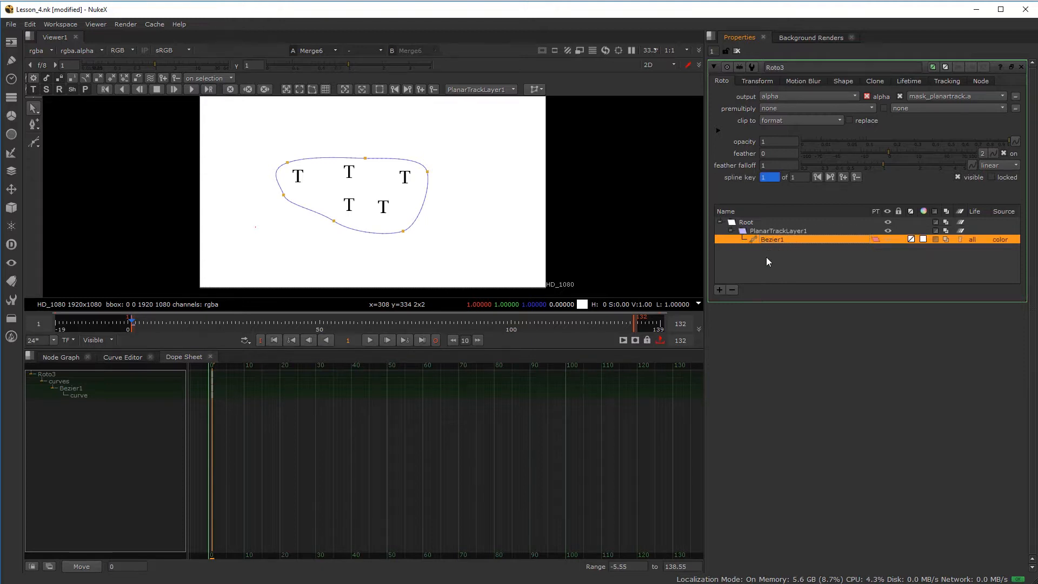
left_click(772, 231)
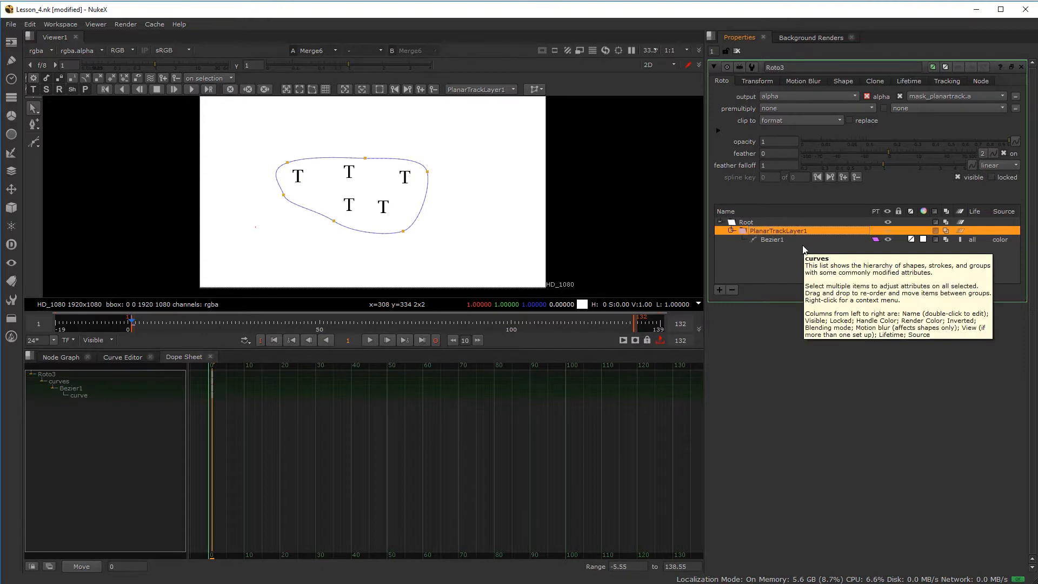
left_click(772, 240)
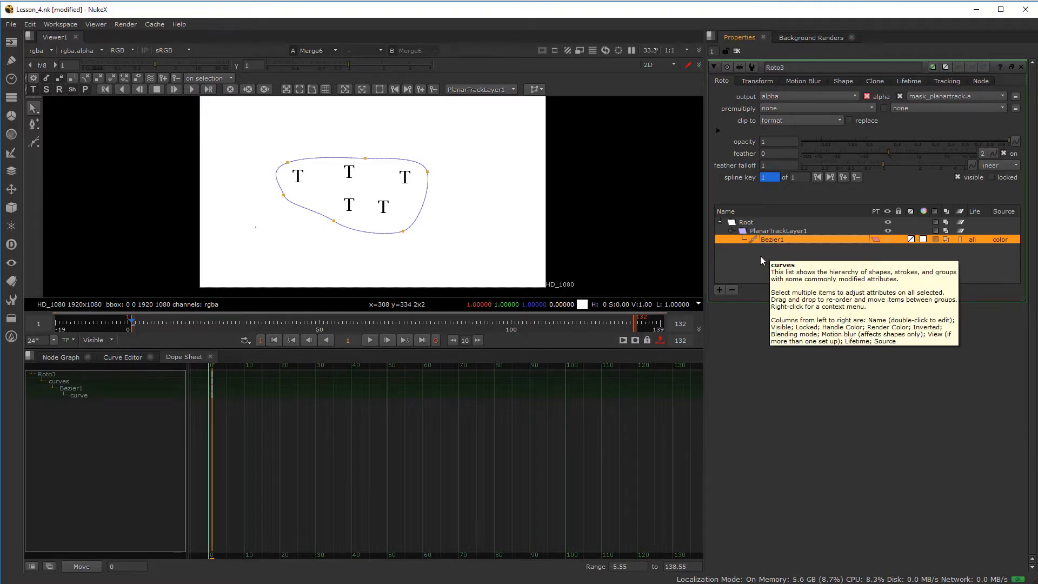
left_click(772, 232)
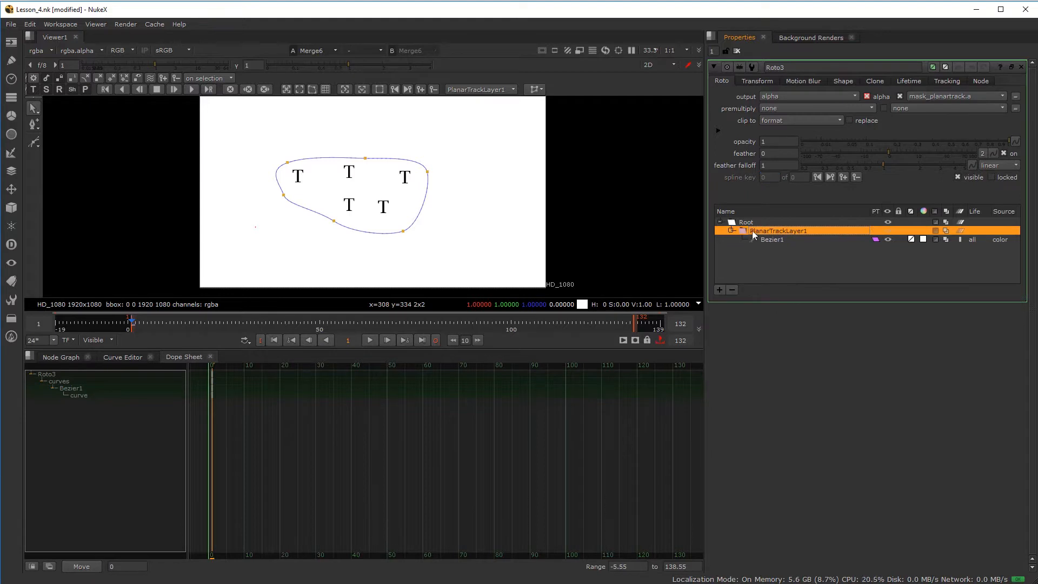
left_click(786, 238)
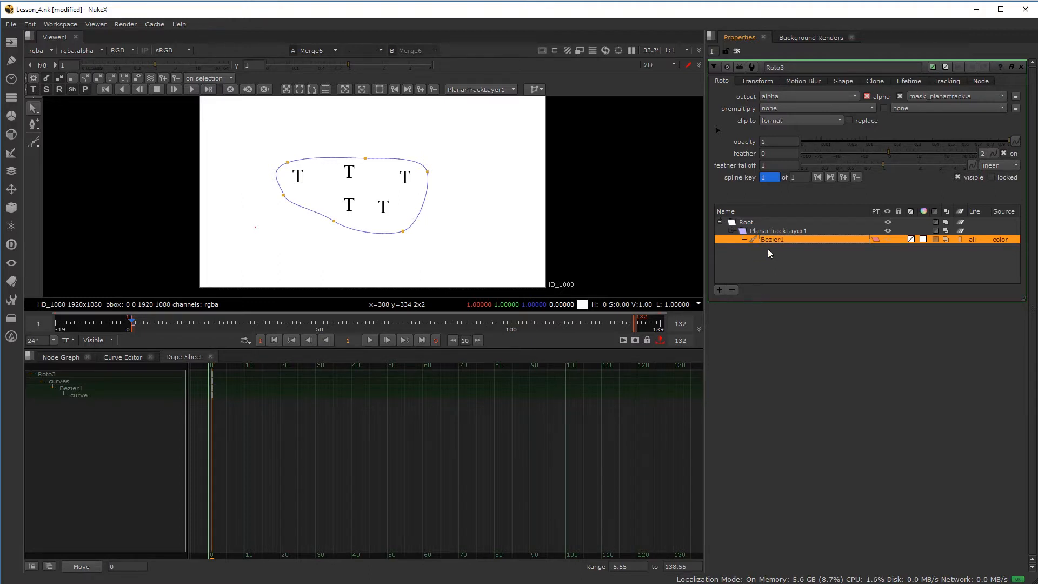
left_click(55, 356)
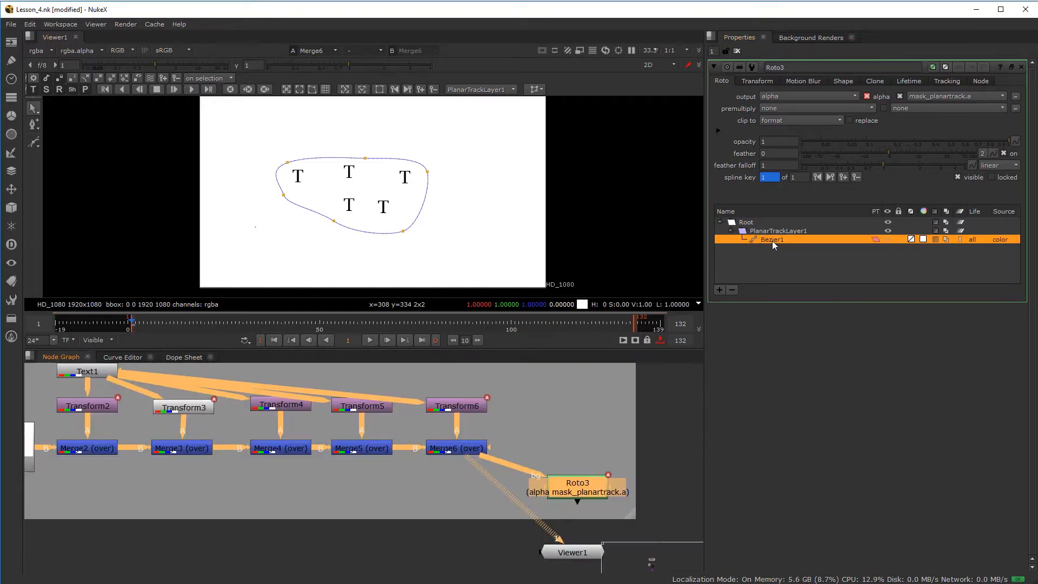
- With Bezier1 selected, try tracking to the end, dismiss the no-frame-range warning, and open the Execute dialog
left_click(785, 230)
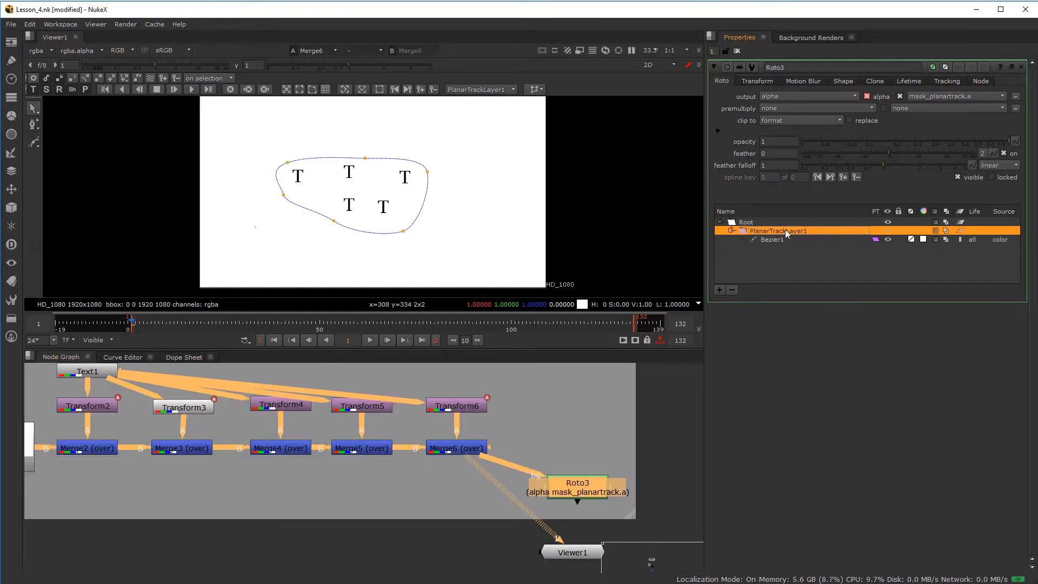
left_click(783, 239)
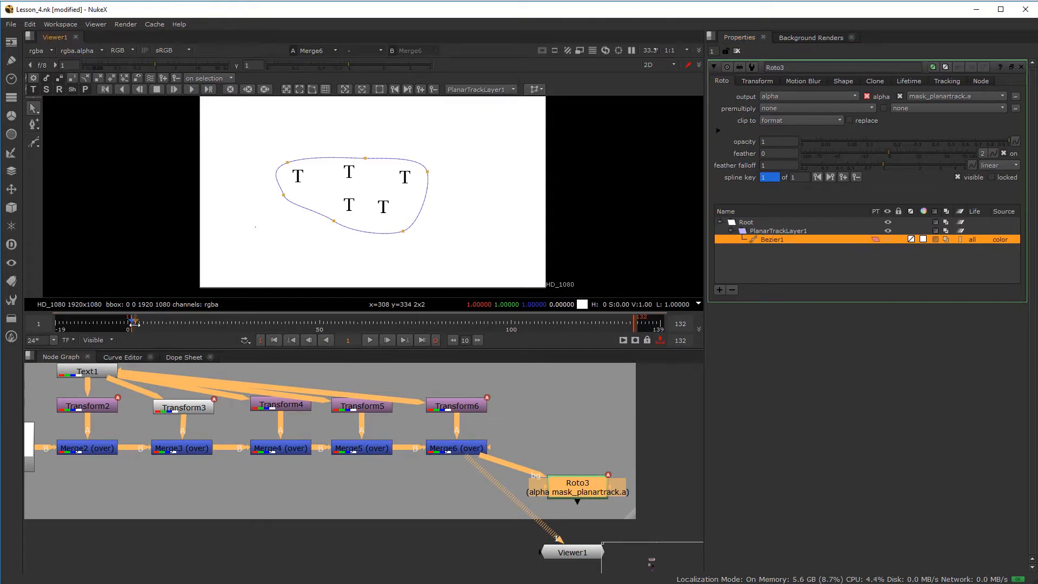
left_click(193, 90)
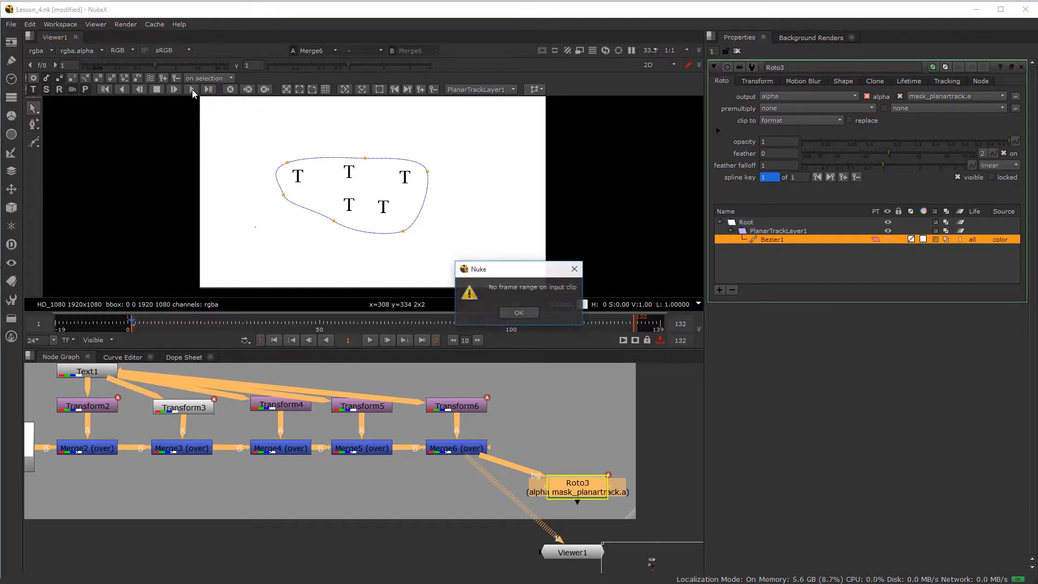
left_click(519, 313)
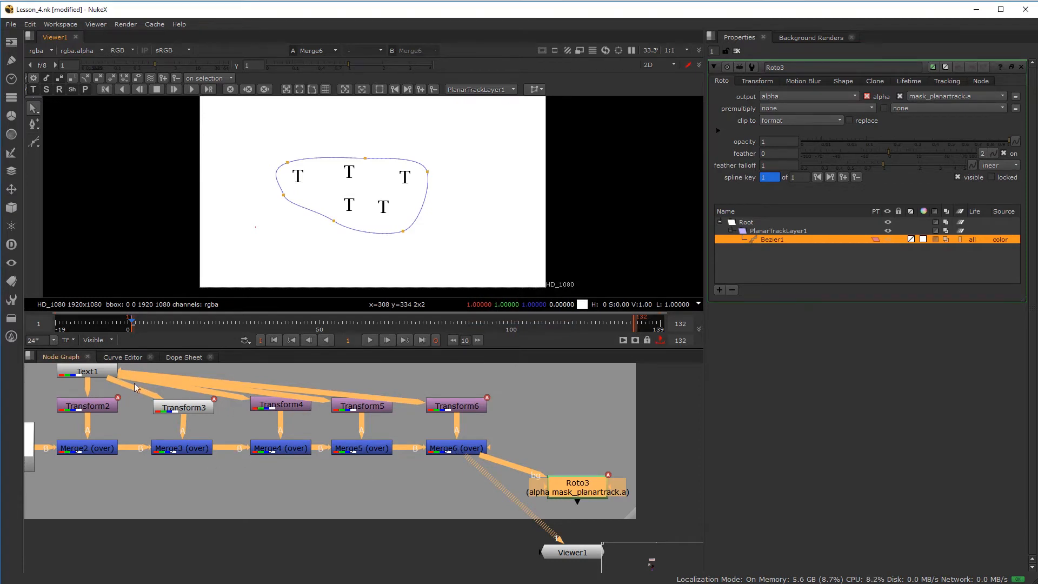
left_click(210, 90)
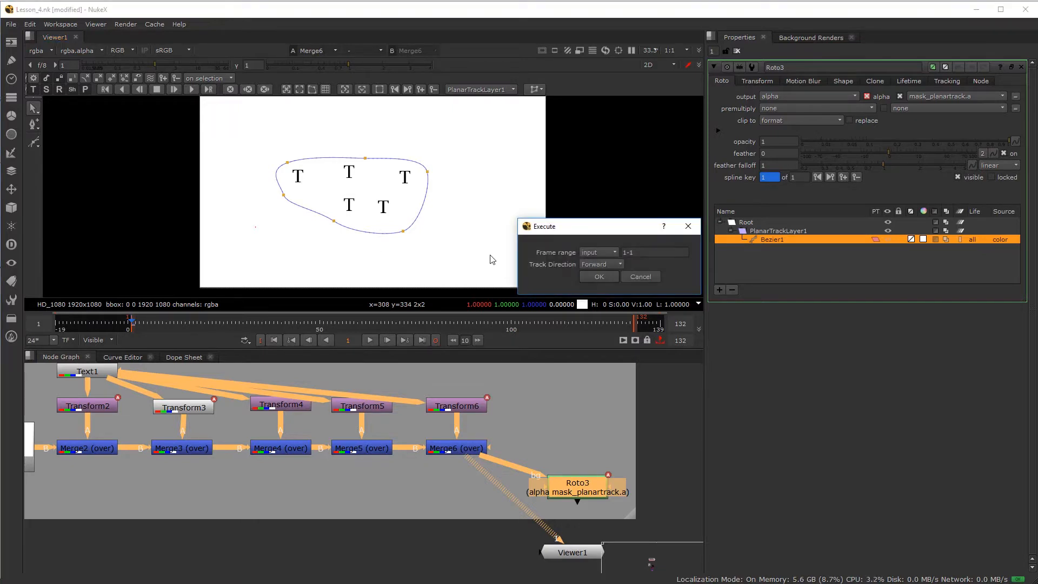
- Track the planar layer over frames 1-5, then scrub back to confirm the shape follows the Ts
left_click(636, 251)
type("50")
left_click(605, 274)
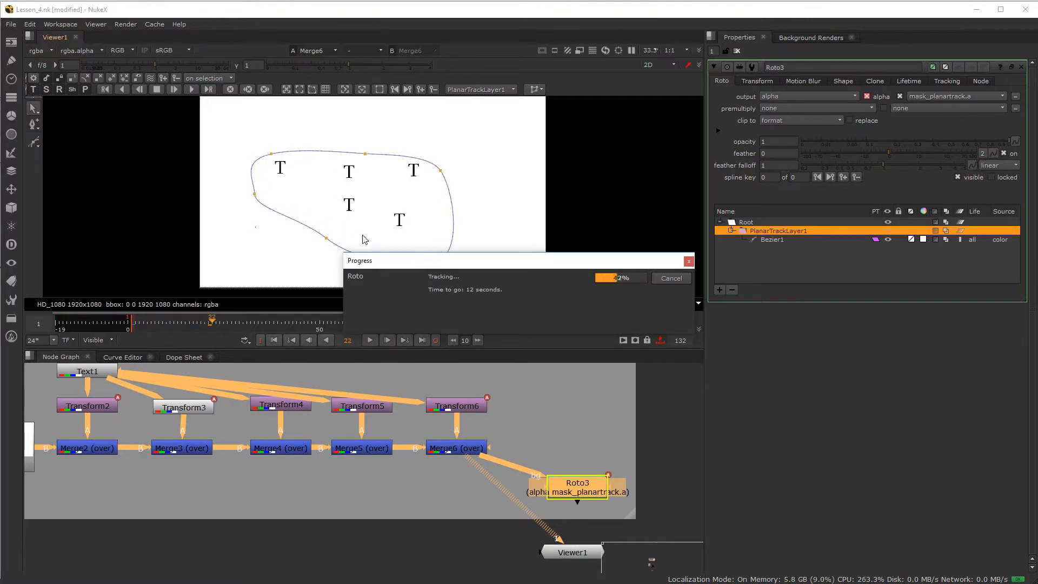
left_click_drag(527, 266, 682, 262)
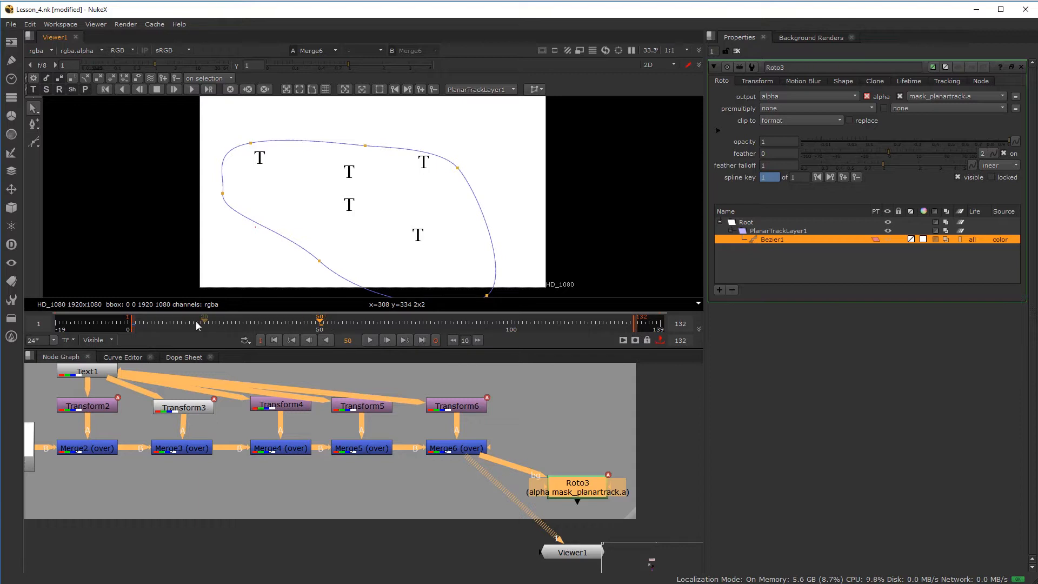
left_click_drag(318, 327, 229, 331)
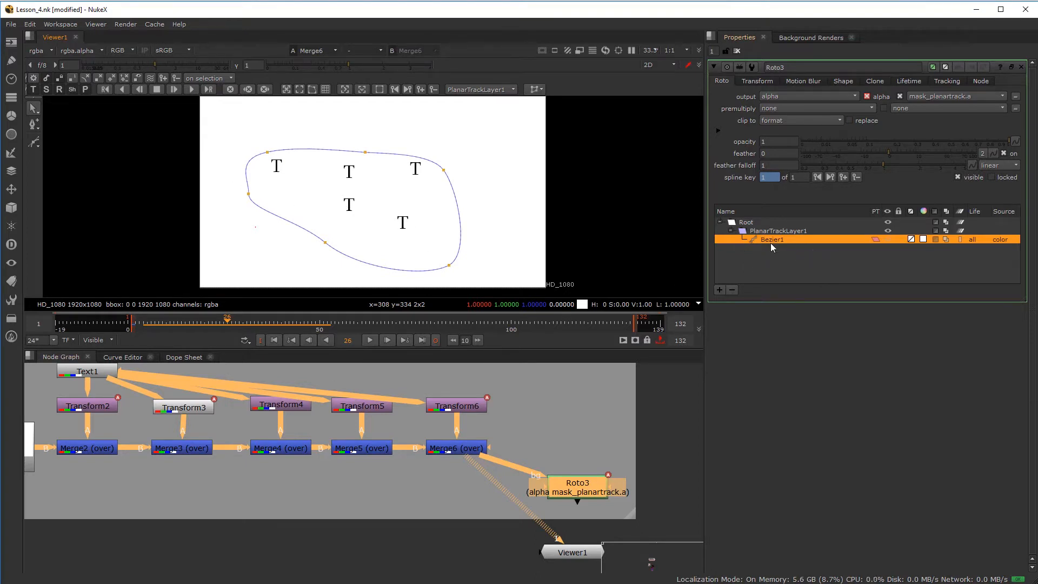
- Delete the old Bezier1 and PlanarTrackLayer1, then draw a new closed six-point Bezier around the T letters
left_click(733, 290)
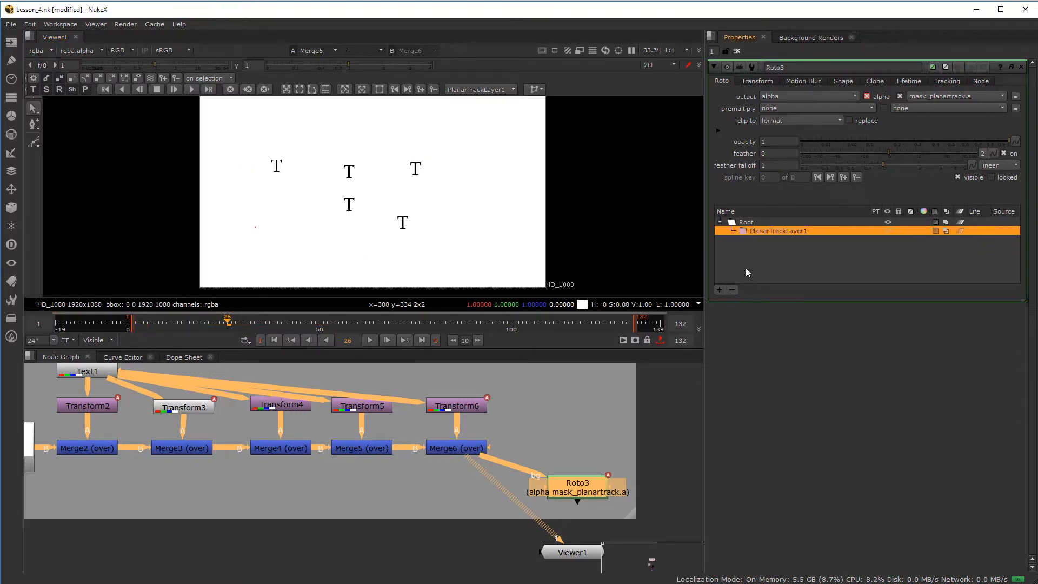
left_click(732, 289)
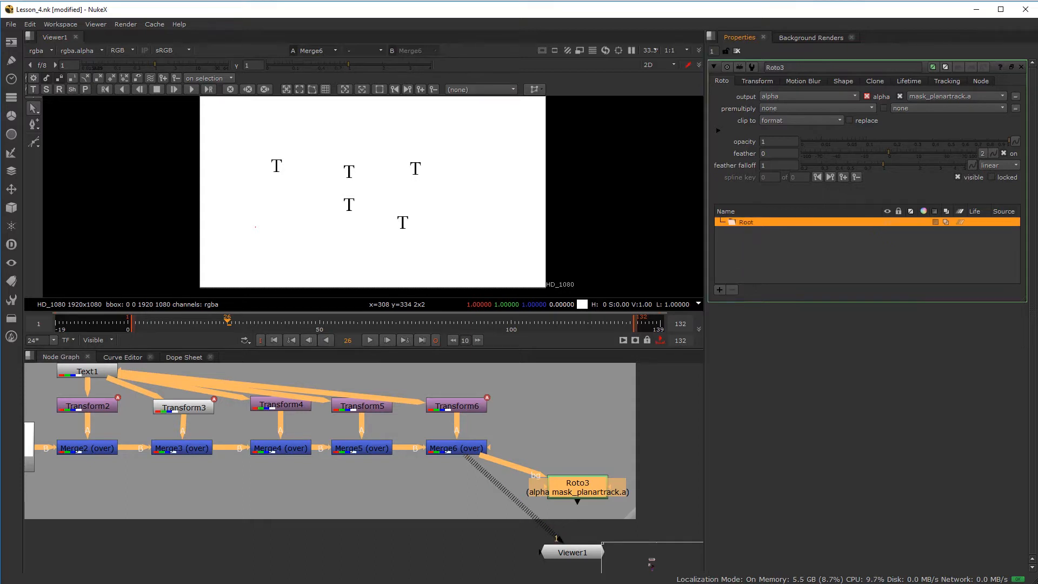
left_click(35, 142)
left_click_drag(276, 149, 307, 147)
left_click_drag(418, 146, 438, 150)
left_click_drag(454, 204, 451, 214)
left_click_drag(402, 251, 375, 253)
left_click_drag(312, 223, 290, 211)
left_click_drag(261, 168, 268, 153)
left_click(275, 148)
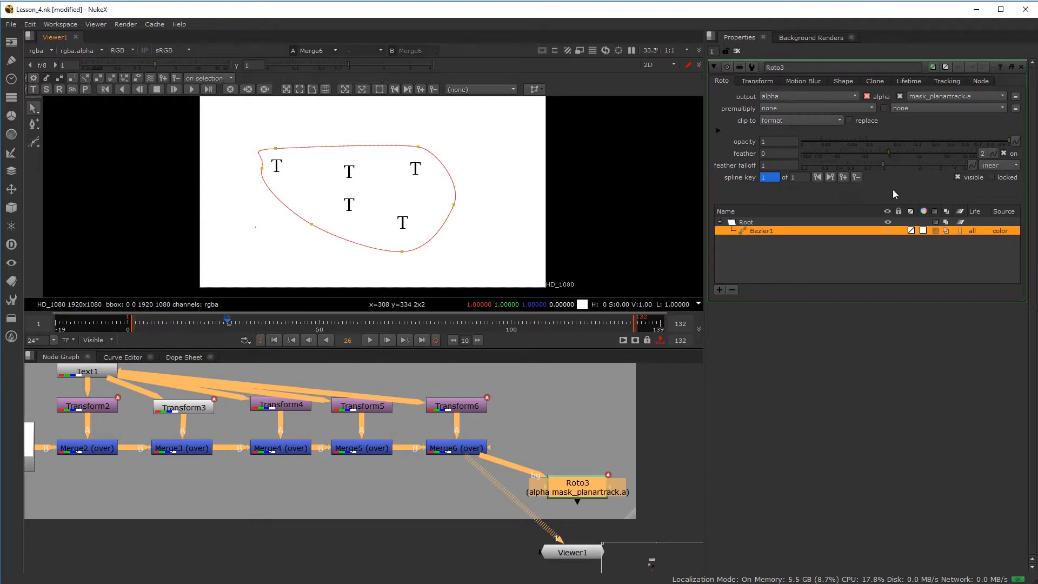
- Pull the new Bezier's left point outward to reshape its curve
scroll(254, 173, "up", 4)
left_click_drag(268, 164, 322, 130)
scroll(506, 196, "down", 4)
scroll(582, 227, "down", 2)
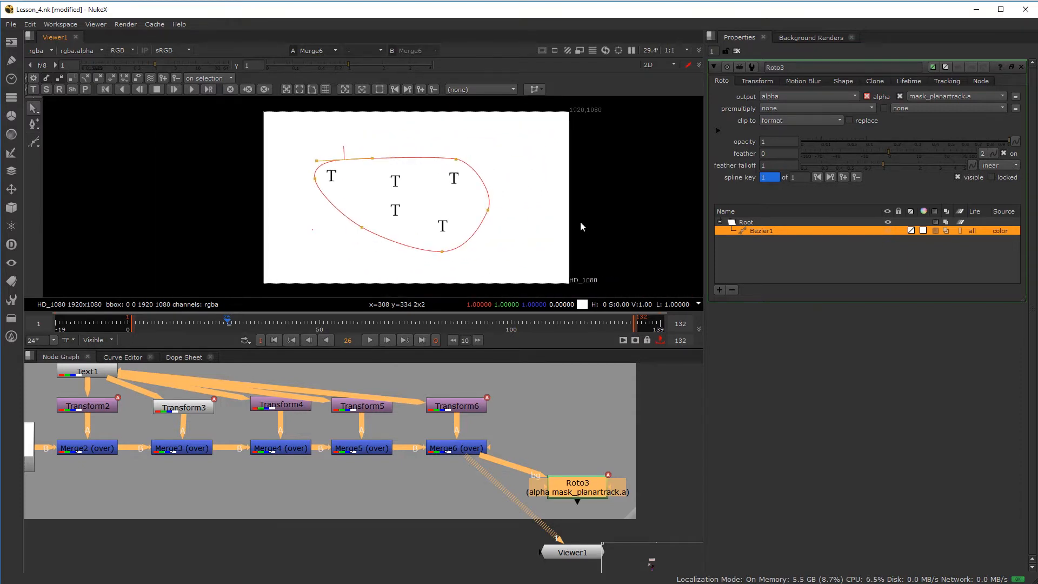
- Convert the new Bezier to a planar-track layer, track it backward to frame 1, and return to frame 26
right_click(762, 231)
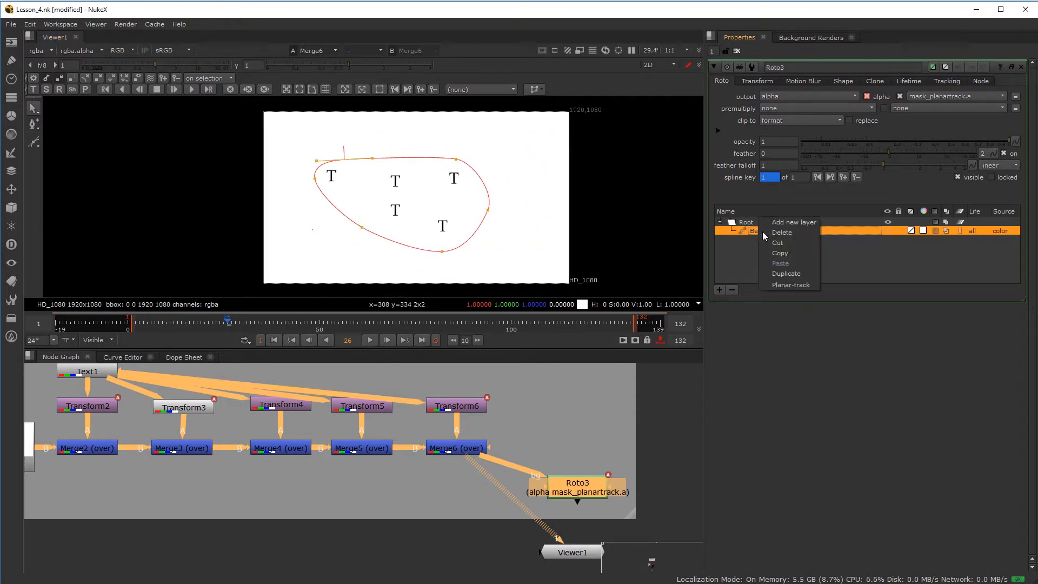
left_click(787, 279)
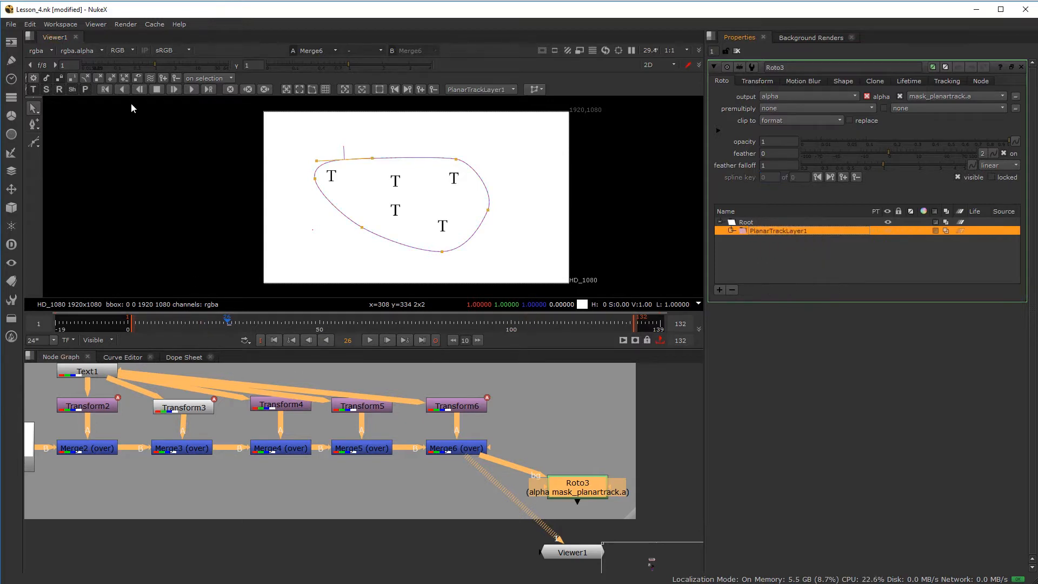
left_click(123, 90)
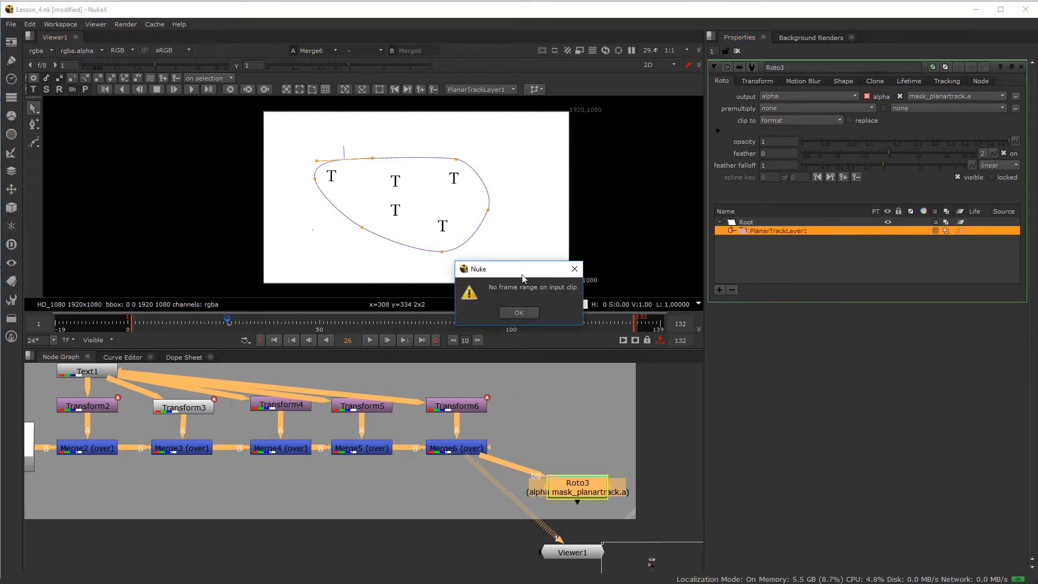
left_click(519, 312)
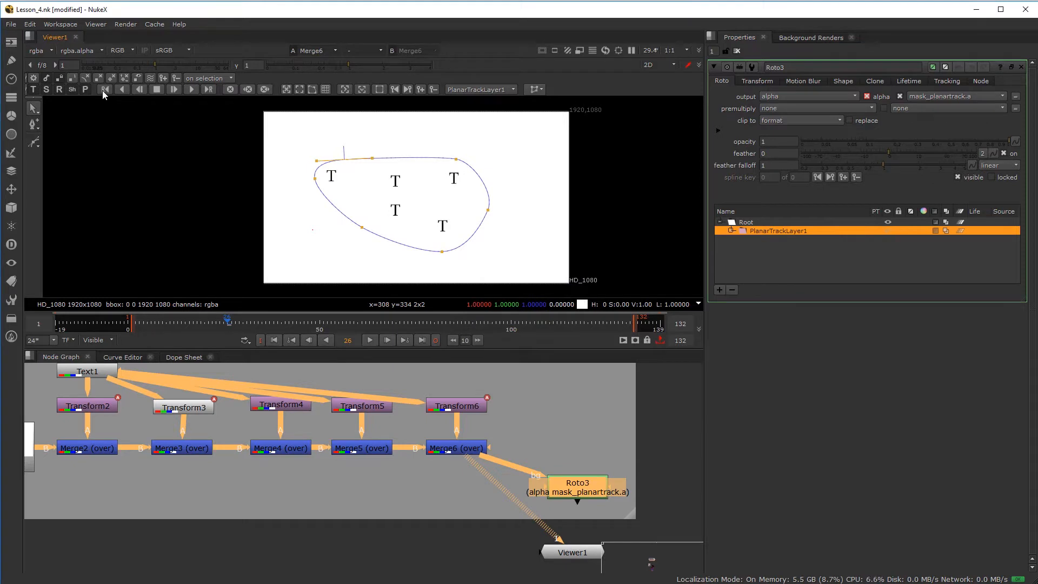
left_click(102, 90)
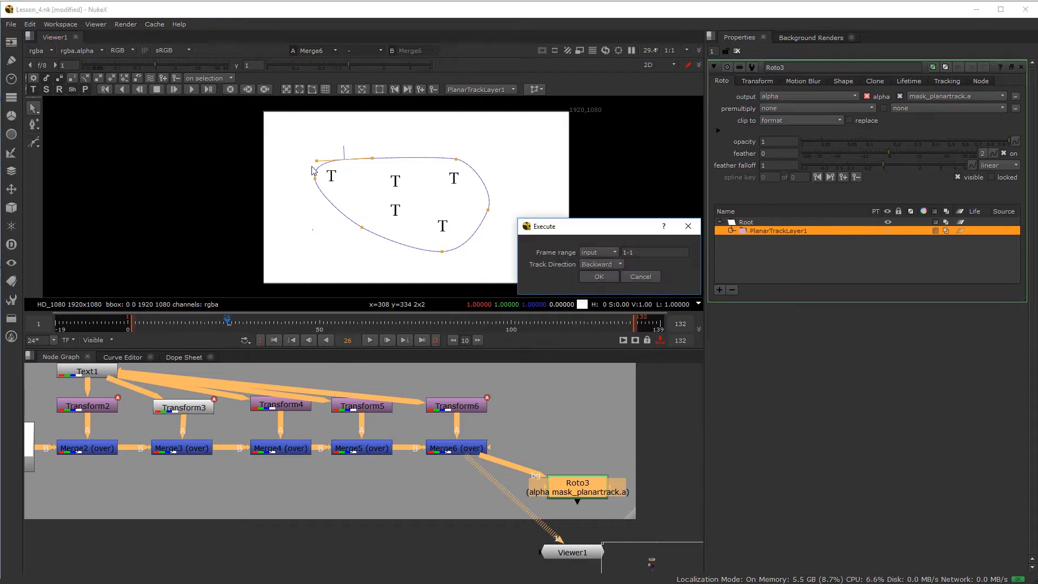
left_click(631, 252)
left_click(599, 277)
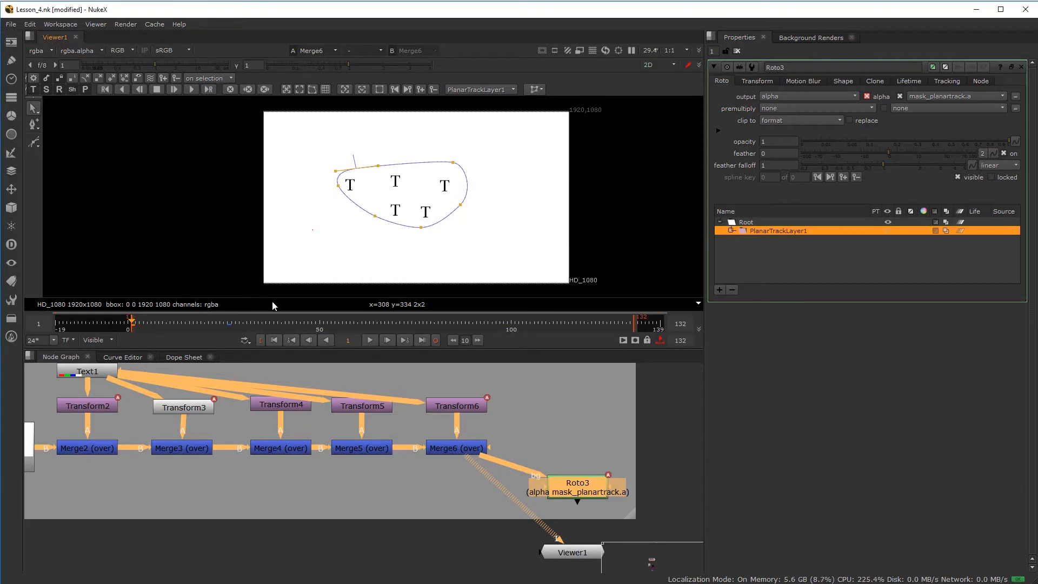
left_click(228, 323)
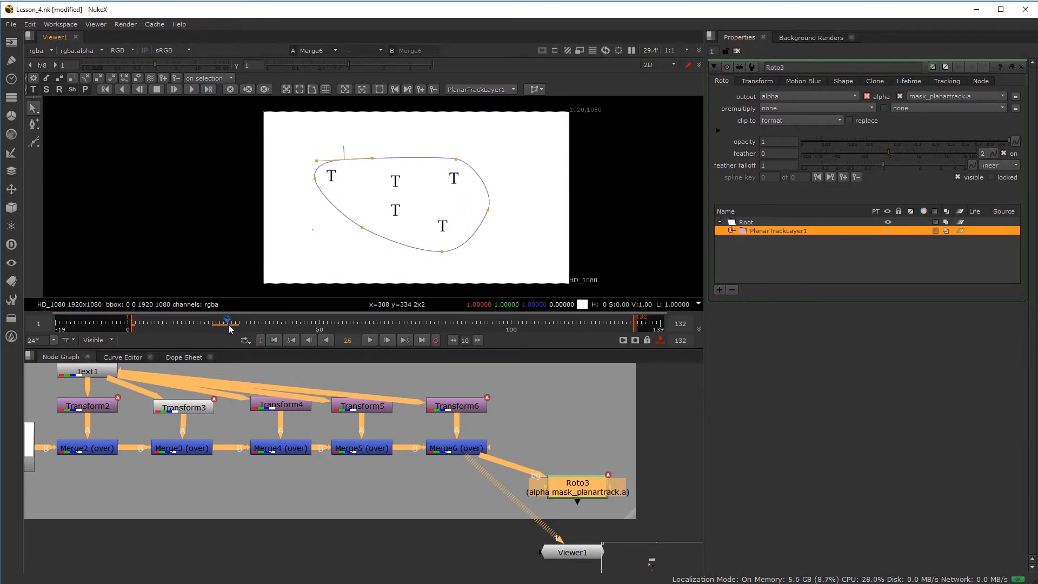
left_click(207, 90)
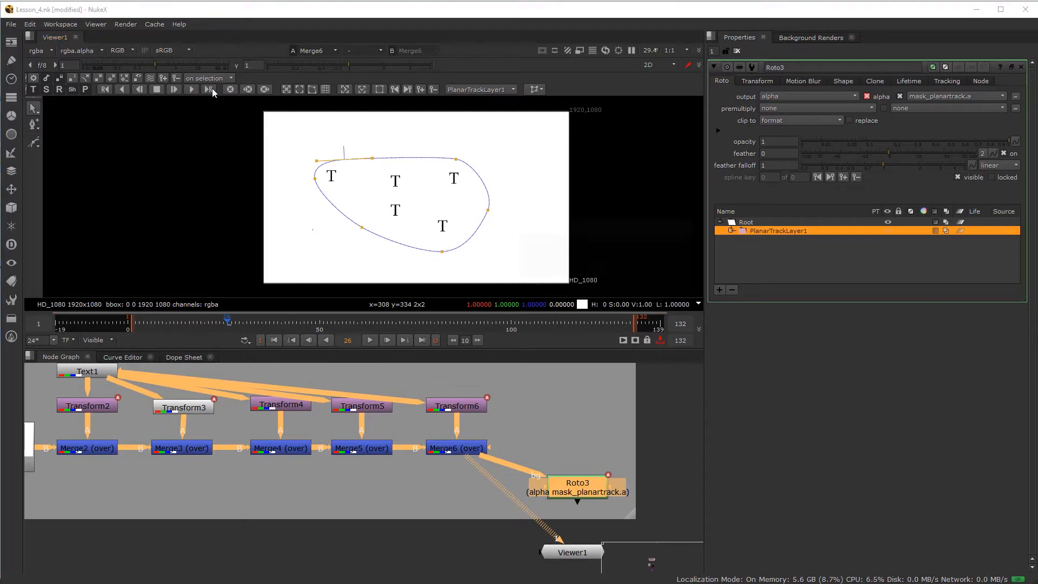
- Track the layer forward over frames 26-50 and scrub to review the tracked shape
left_click(641, 250)
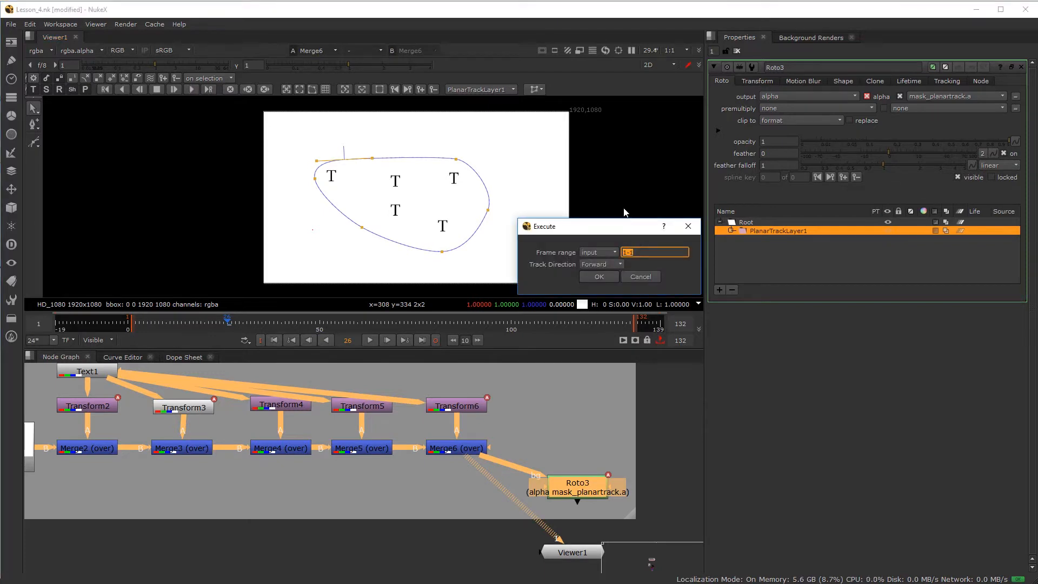
type("26-50")
left_click(599, 276)
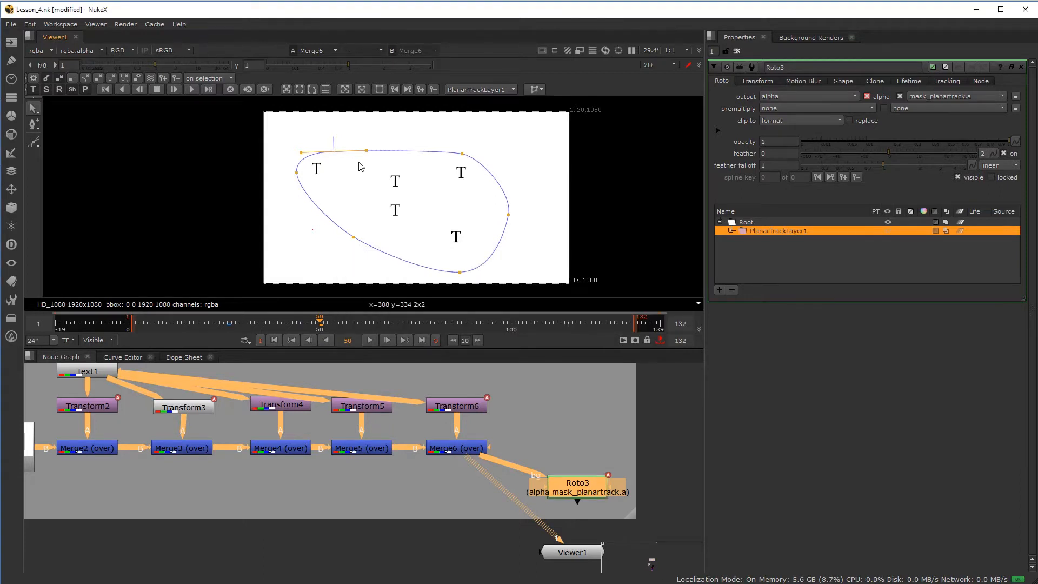
left_click_drag(250, 321, 219, 320)
middle_click_drag(489, 493, 305, 466)
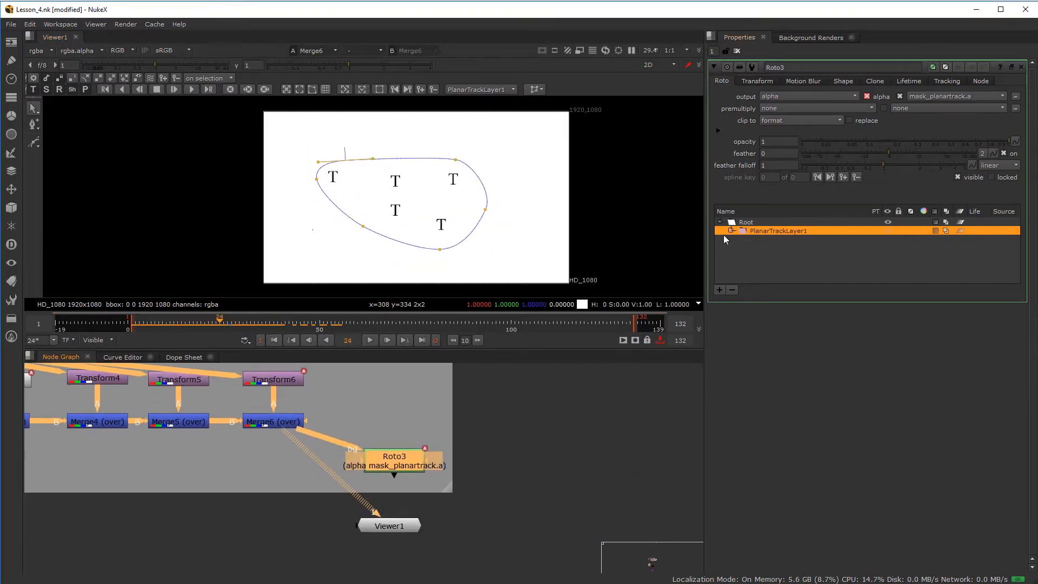
- Select Bezier1 and, at frame 1, nudge its bottom and right points to refit the outline
left_click(730, 232)
left_click(770, 241)
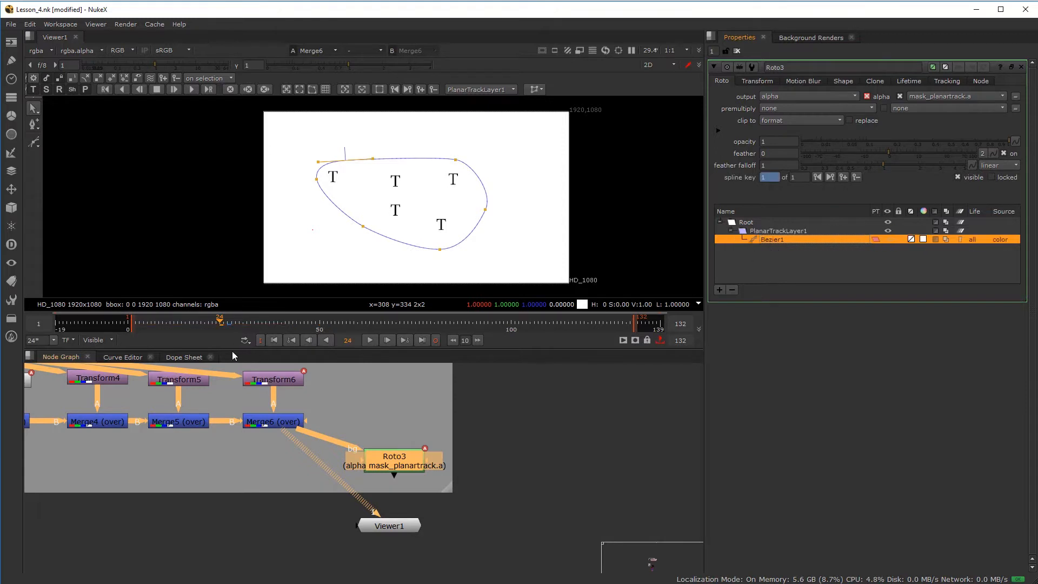
left_click(227, 325)
left_click_drag(227, 324, 134, 326)
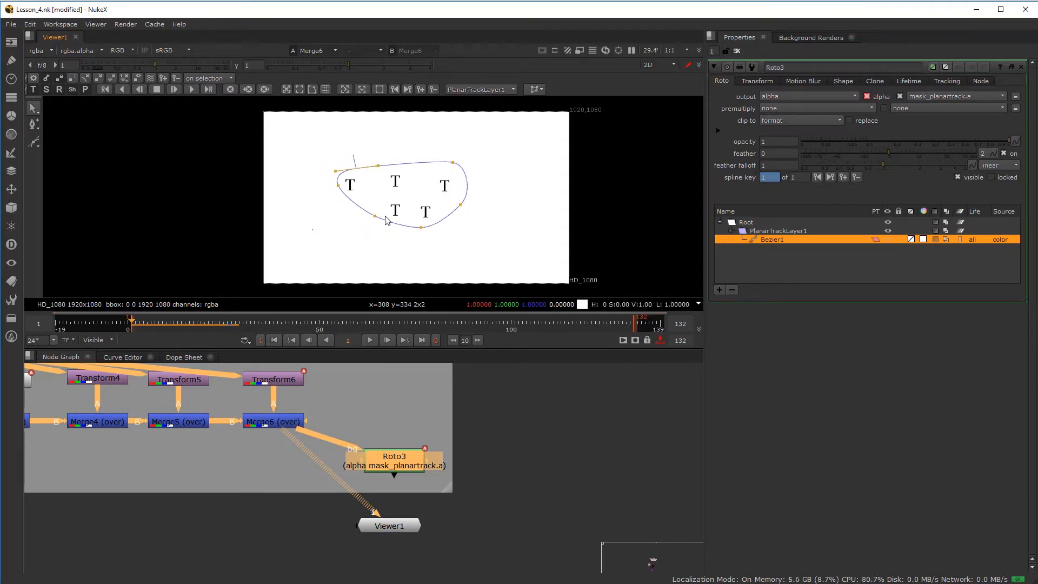
left_click_drag(423, 228, 425, 234)
left_click_drag(460, 204, 464, 209)
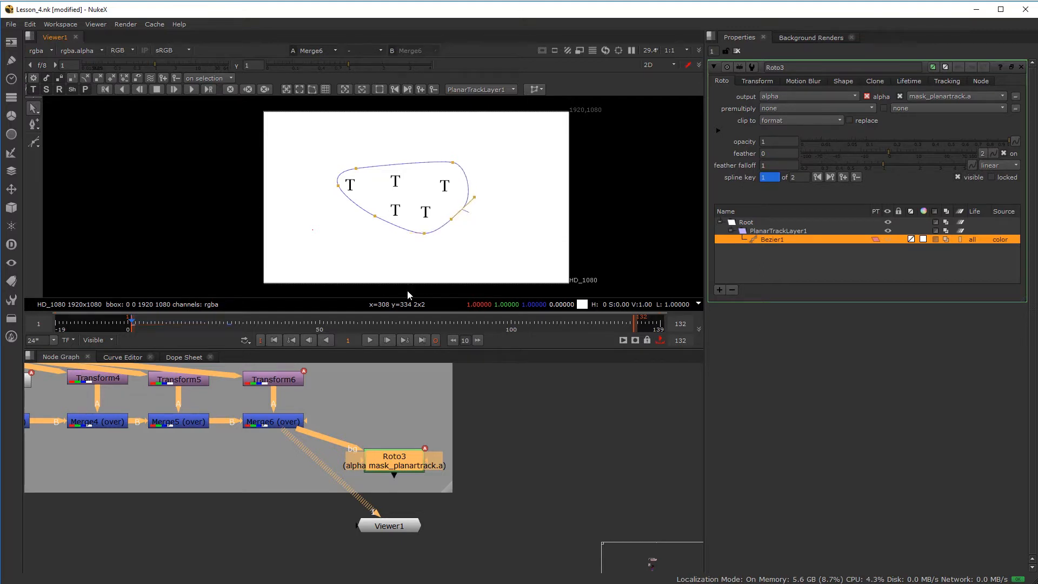
- Add a corrective key at frame 50 by moving the right and bottom points, checking keys in the Dope Sheet
left_click(123, 356)
left_click(173, 358)
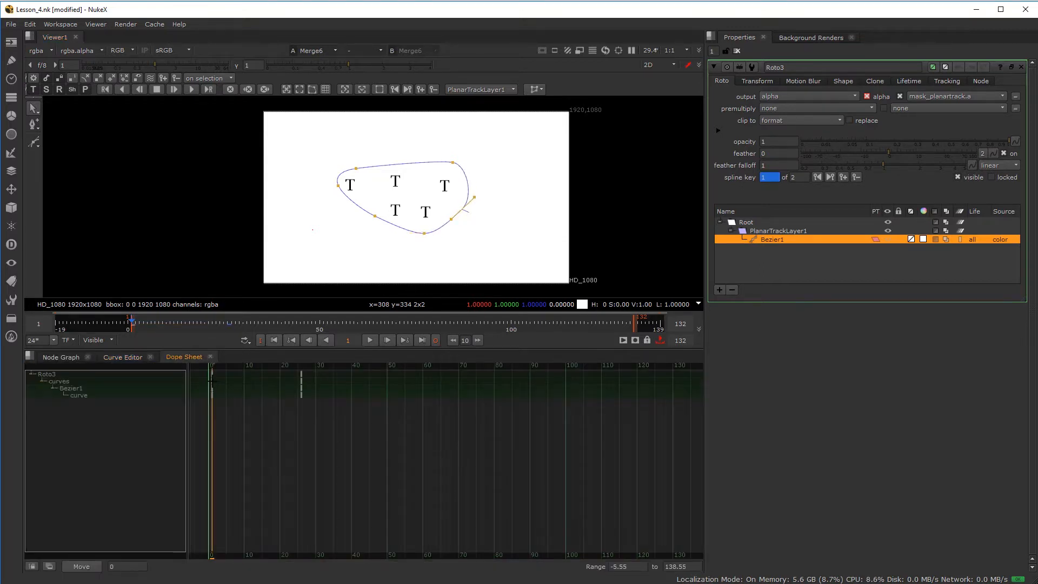
mouse_move(231, 367)
left_mouse_down()
mouse_move(252, 362)
mouse_move(216, 363)
mouse_move(300, 354)
mouse_move(214, 362)
mouse_move(388, 365)
left_mouse_up()
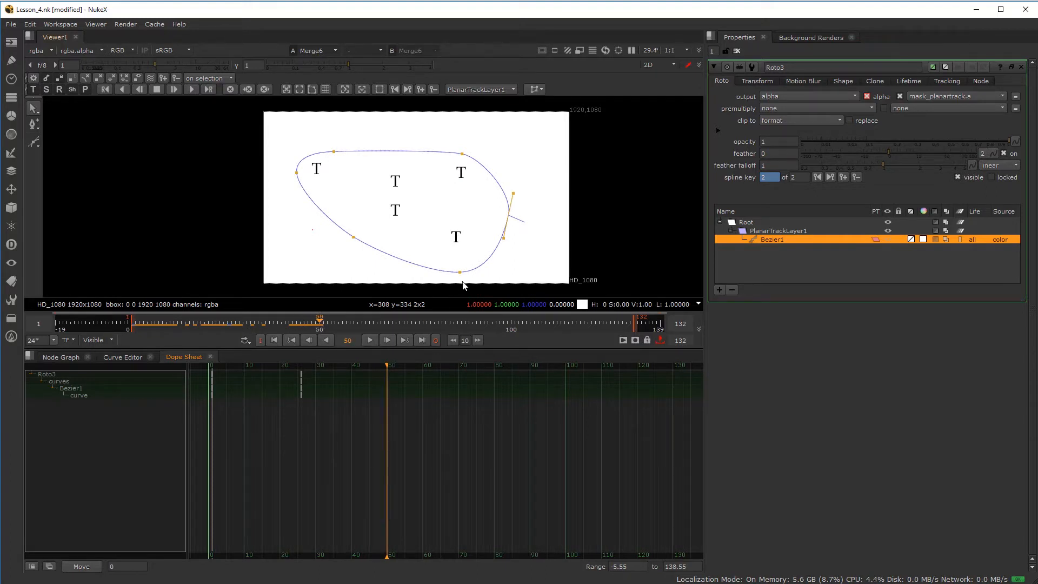
left_click_drag(509, 217, 497, 213)
left_click_drag(459, 271, 450, 266)
left_click_drag(313, 322, 193, 326)
- Return to the Node Graph, zoom out, and box-select the lower clean-plate removal node group
left_click(73, 358)
scroll(252, 443, "up", 3)
scroll(367, 189, "up", 2)
scroll(314, 249, "down", 2)
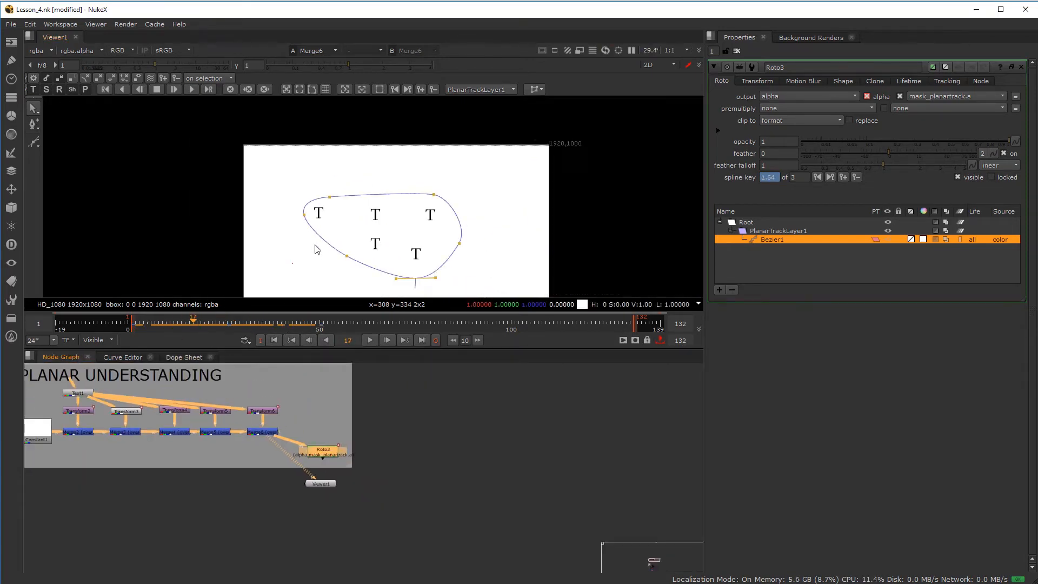
scroll(317, 201, "up", 1)
scroll(346, 186, "down", 1)
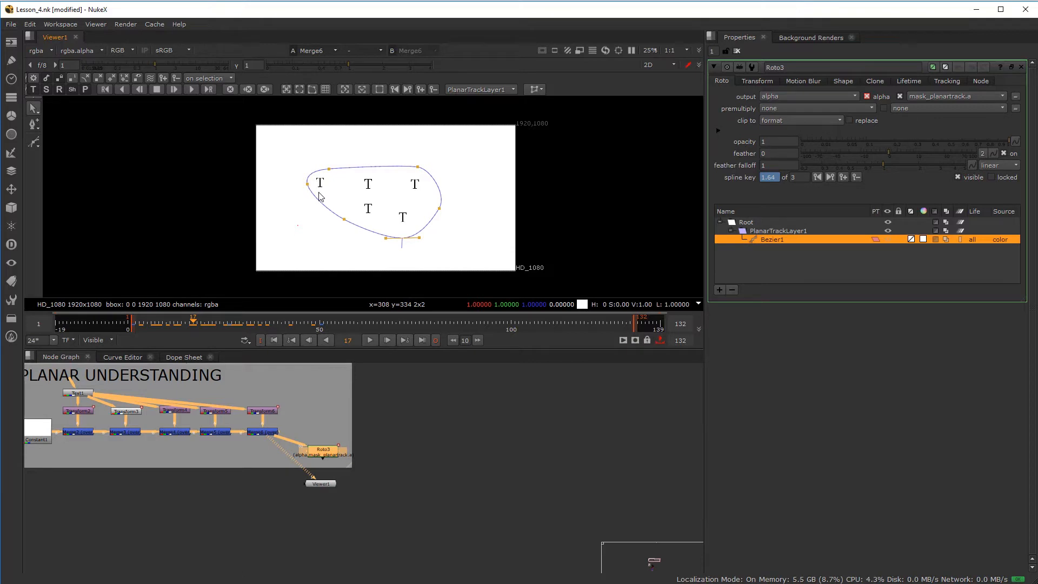
scroll(208, 466, "down", 5)
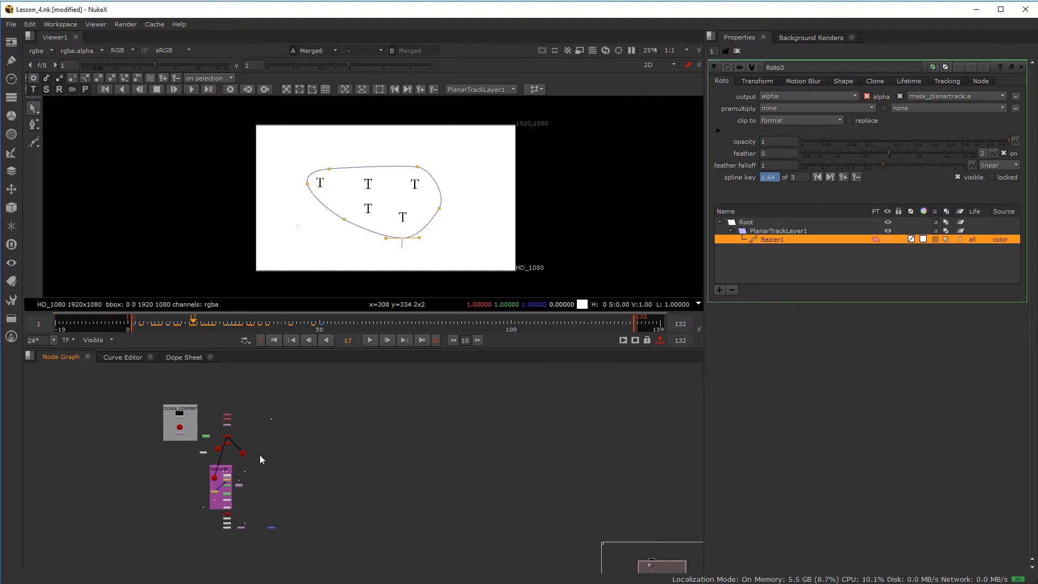
scroll(206, 463, "up", 6)
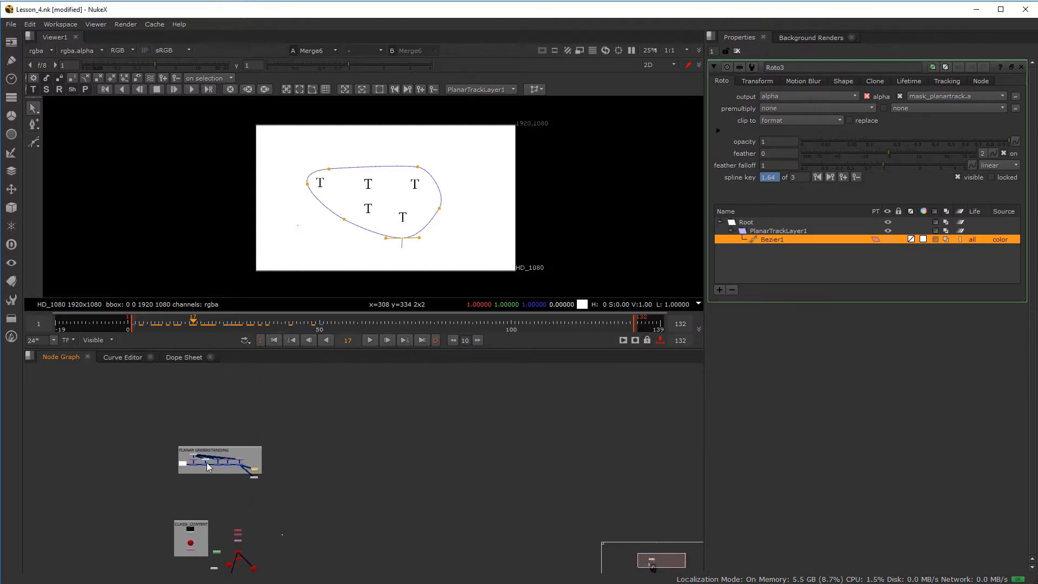
scroll(228, 459, "up", 2)
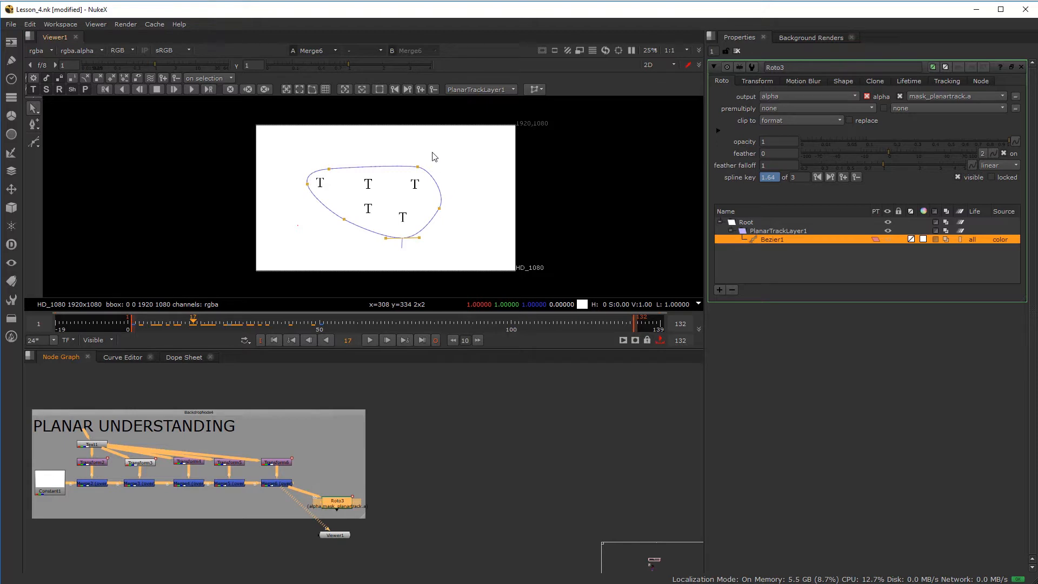
scroll(313, 468, "down", 6)
middle_click_drag(319, 479, 313, 365)
scroll(306, 503, "down", 2)
left_click_drag(216, 443, 436, 579)
scroll(304, 387, "up", 5)
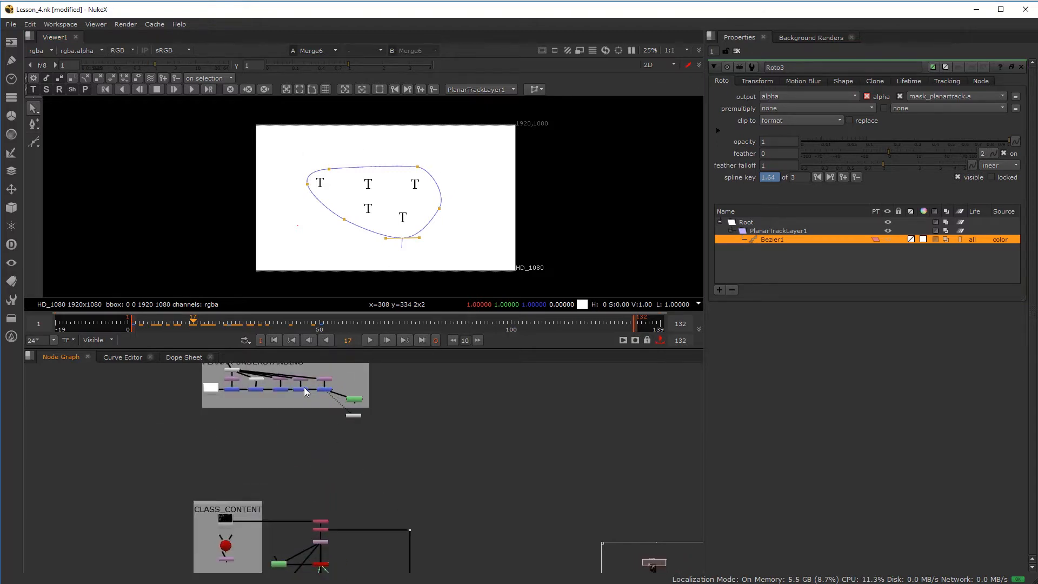
scroll(395, 486, "up", 3)
- Disconnect Viewer1 from Merge6 and move it down beside Remove1
left_click_drag(328, 446, 518, 534)
scroll(491, 492, "down", 6)
middle_click_drag(466, 528, 329, 413)
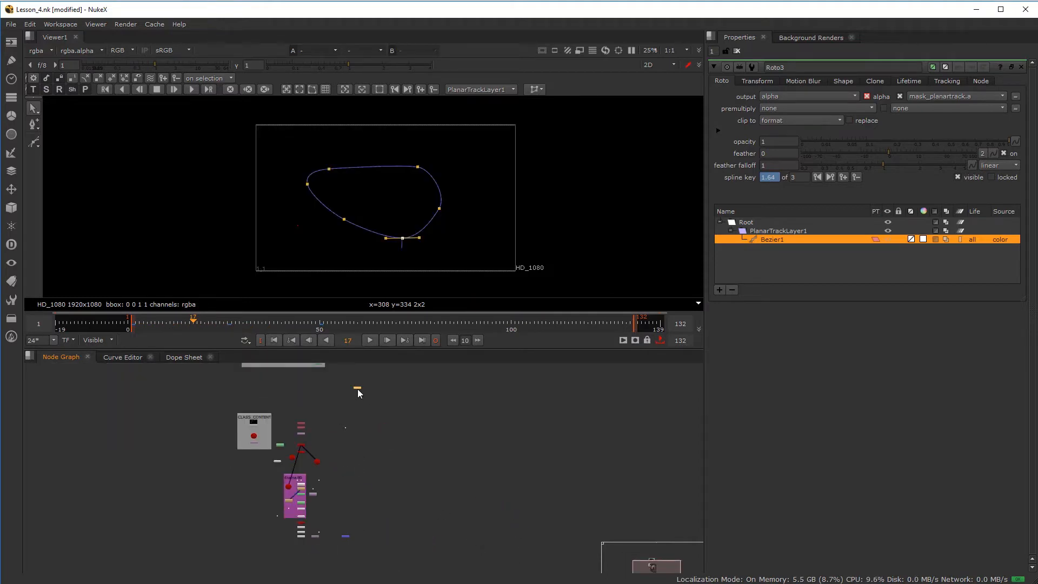
scroll(364, 458, "up", 8)
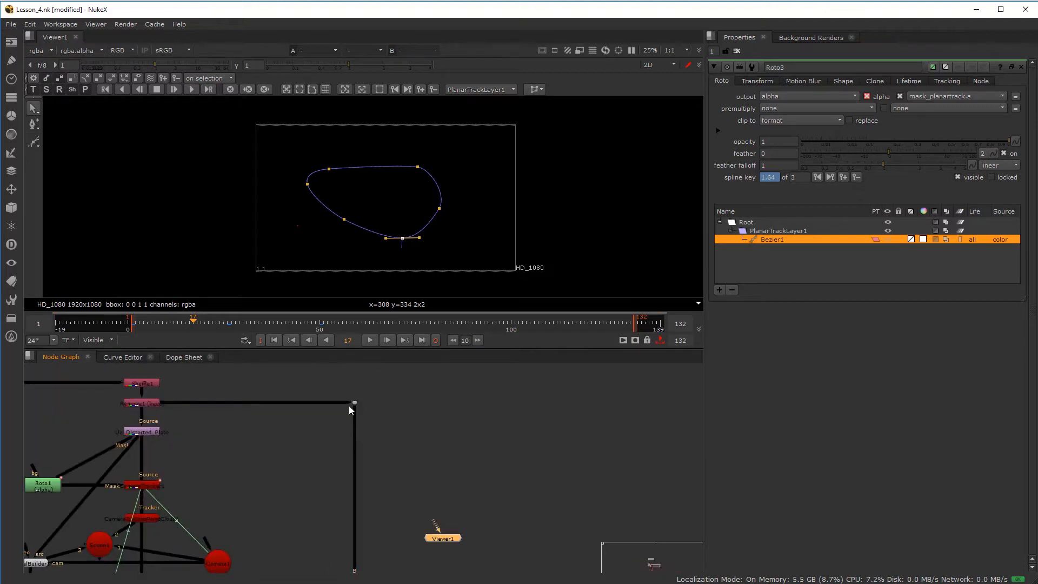
- Create a new Roto node (Roto4) fed from the dot, and view its output
left_click(430, 426)
key("Tab")
type("r")
left_click(397, 442)
left_click_drag(424, 412, 354, 402)
left_click_drag(438, 436, 452, 406)
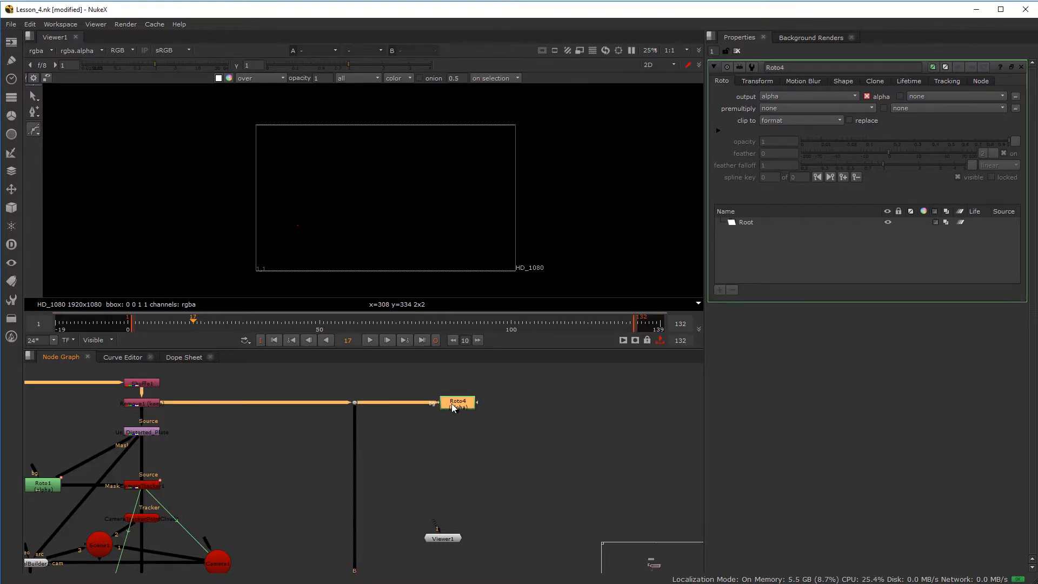
key("1")
- Scrub to frame 90, zoom in on the pillar, and place the first Bezier point at its base
left_click_drag(200, 319, 138, 328)
left_click_drag(451, 342, 395, 336)
left_click(389, 338)
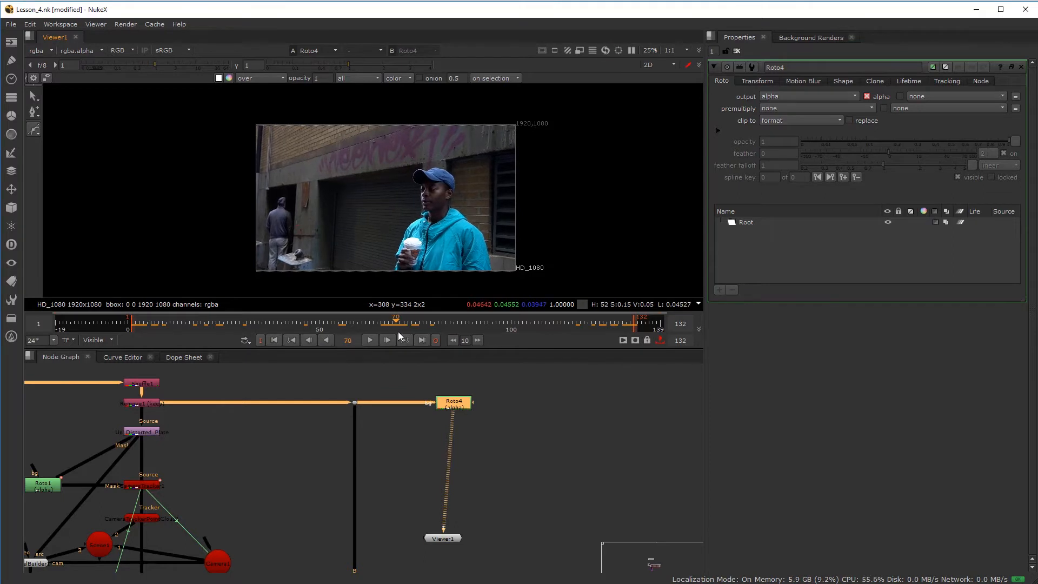
left_click_drag(398, 332, 474, 328)
scroll(295, 250, "up", 5)
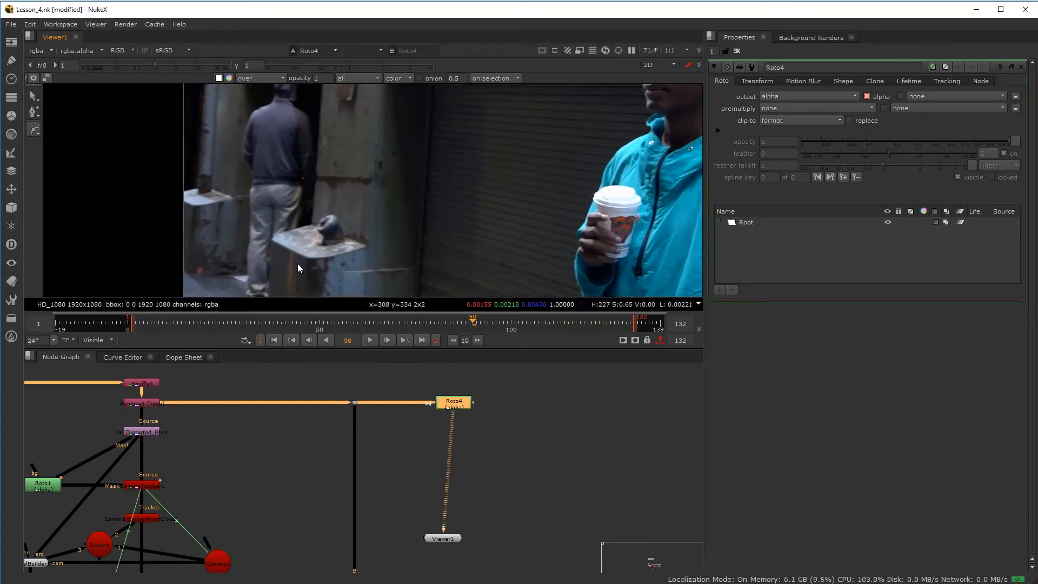
scroll(300, 275, "down", 1)
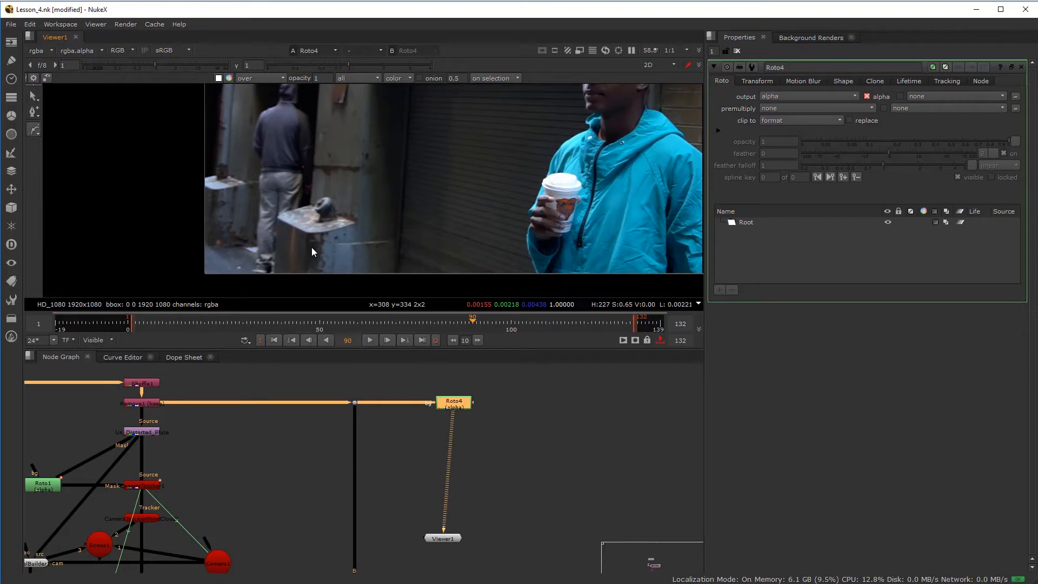
scroll(300, 254, "up", 1)
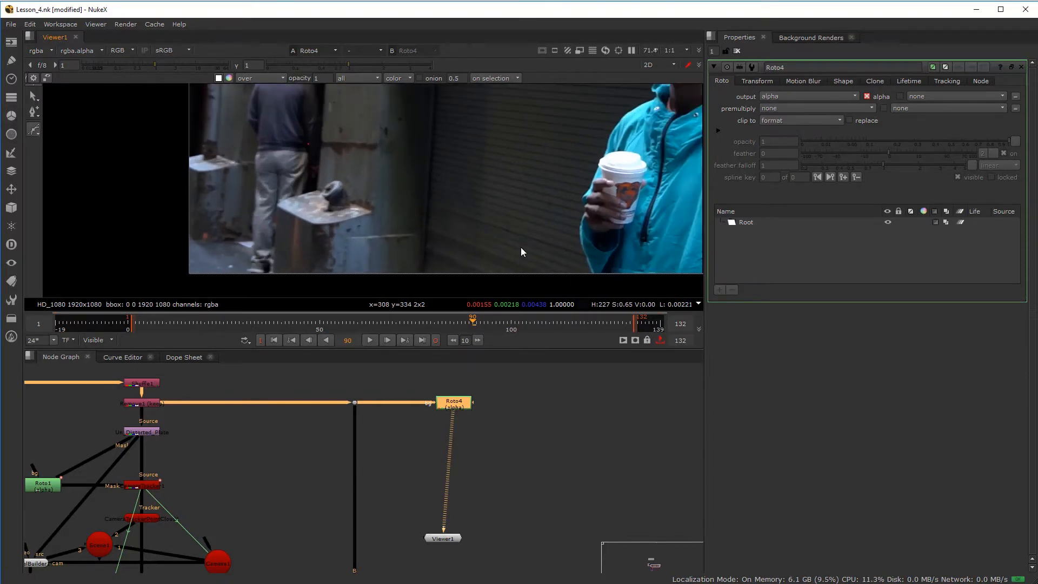
scroll(262, 193, "down", 1)
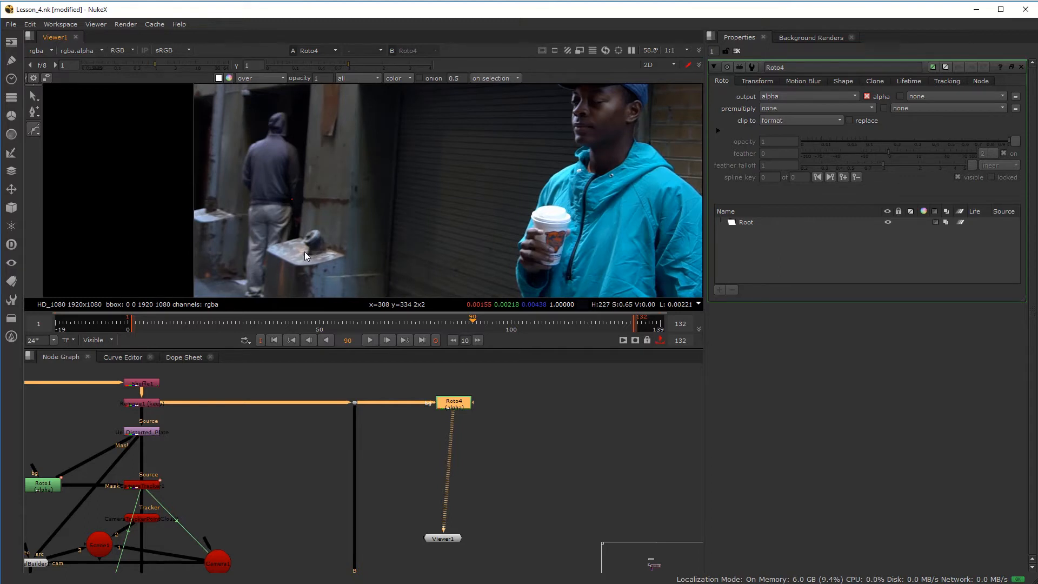
scroll(278, 286, "up", 4)
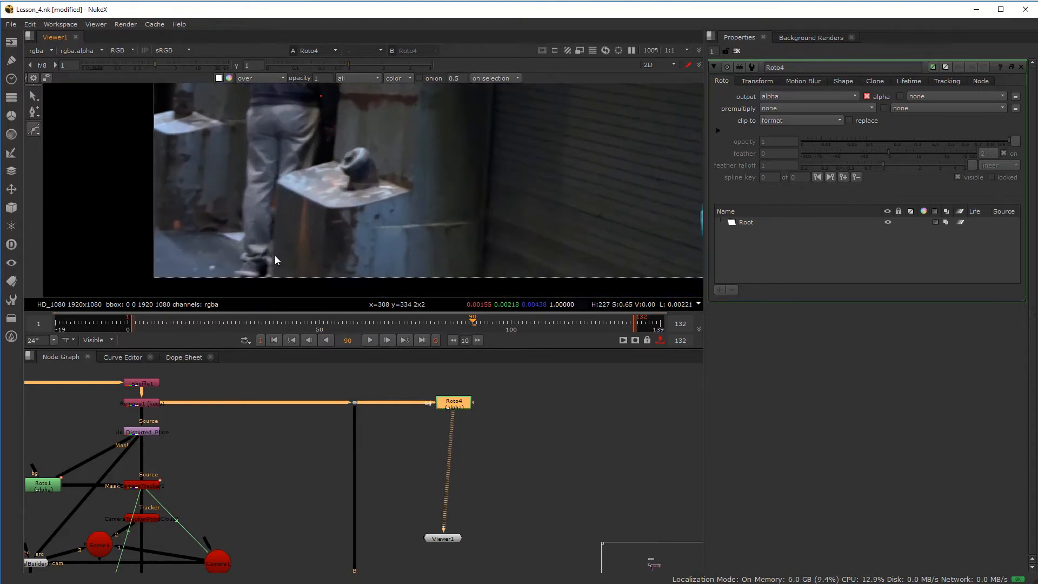
scroll(277, 266, "up", 2)
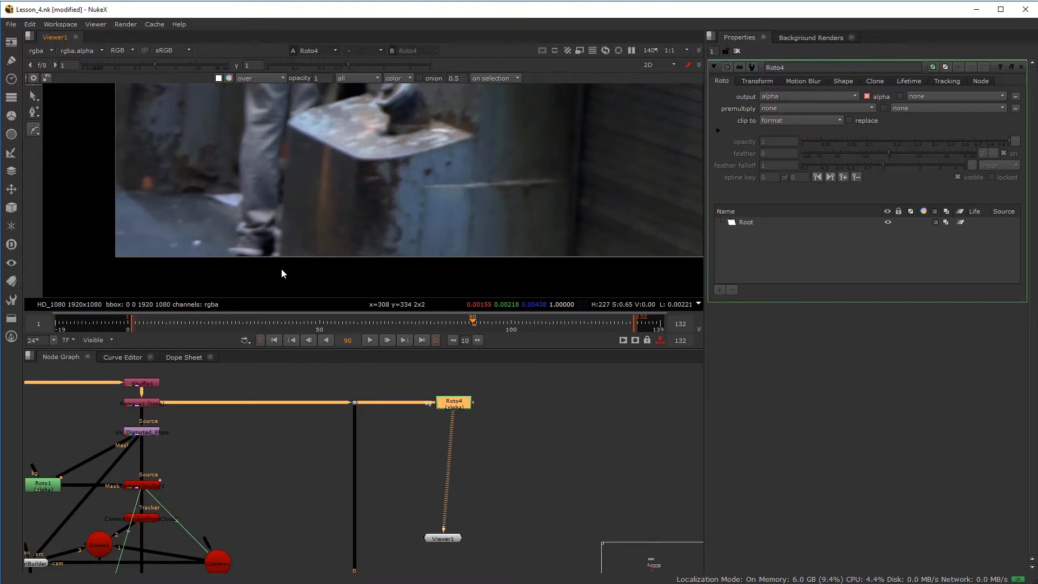
left_click_drag(283, 269, 284, 247)
middle_click_drag(300, 185, 297, 203)
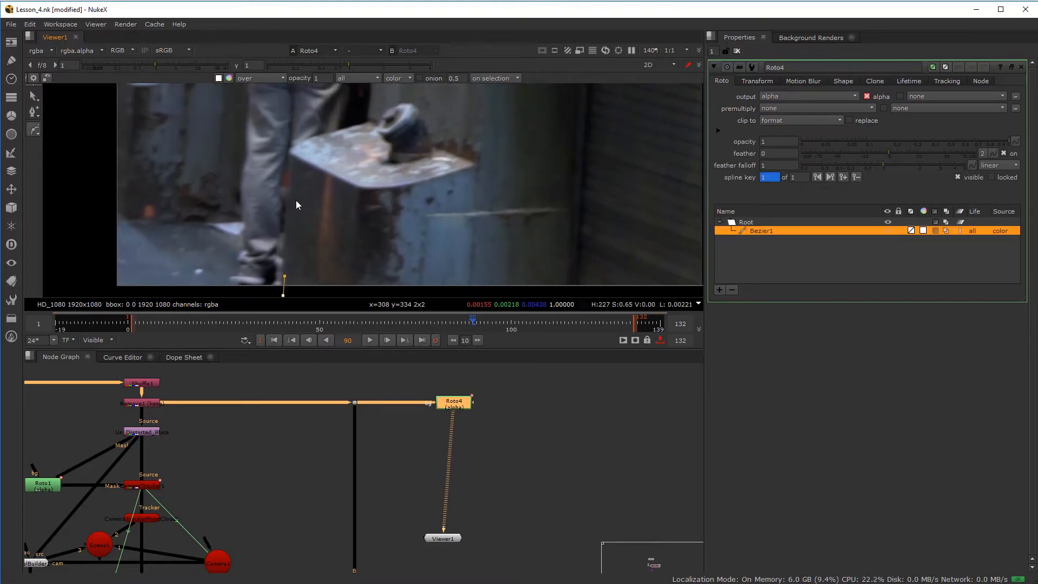
- Outline the concrete block's corner and top edge, shortening the lower corner point's tangent
scroll(292, 156, "up", 5)
left_click_drag(310, 158, 330, 151)
middle_click_drag(385, 143, 326, 217)
scroll(326, 216, "up", 3)
left_click_drag(330, 193, 323, 169)
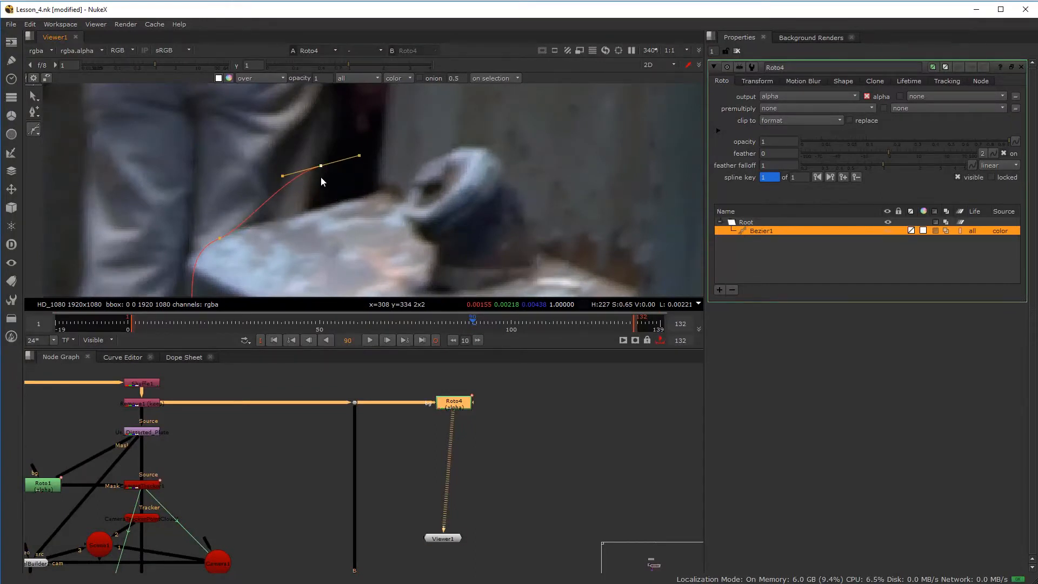
left_click_drag(324, 166, 332, 204)
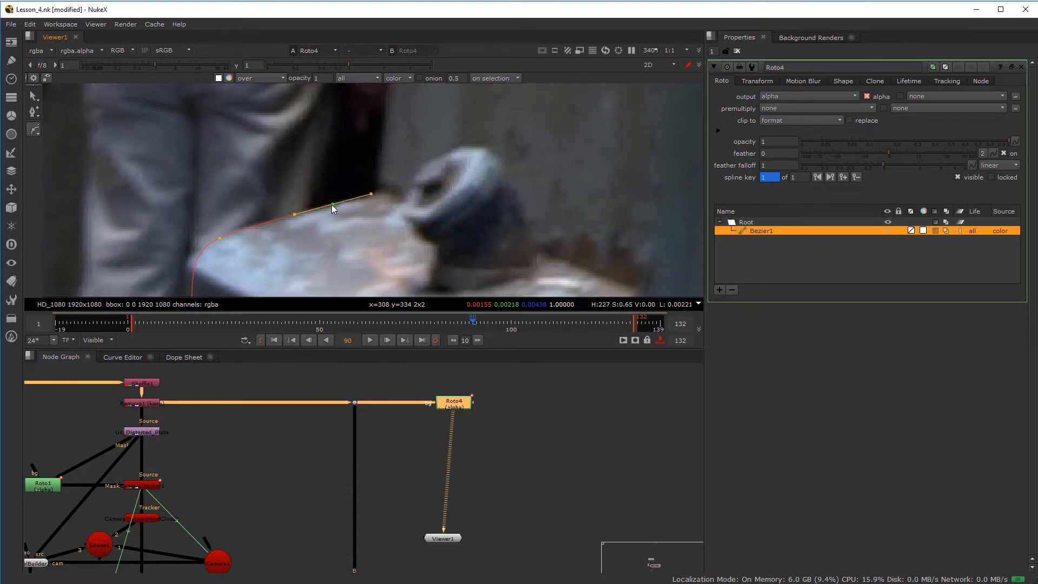
left_click(219, 239)
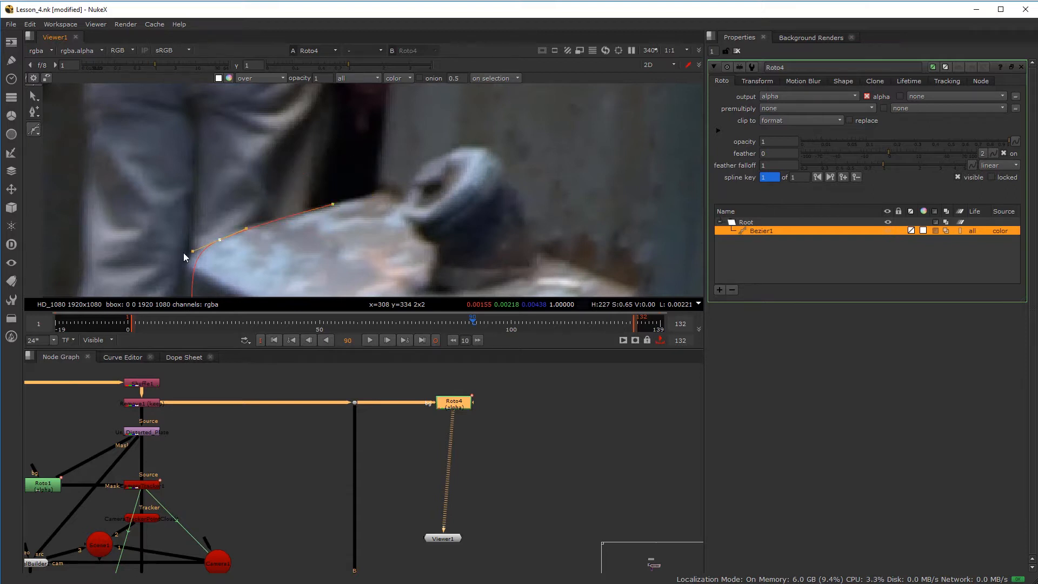
left_click_drag(159, 256, 173, 255)
scroll(343, 227, "down", 4)
middle_click_drag(340, 226, 318, 191)
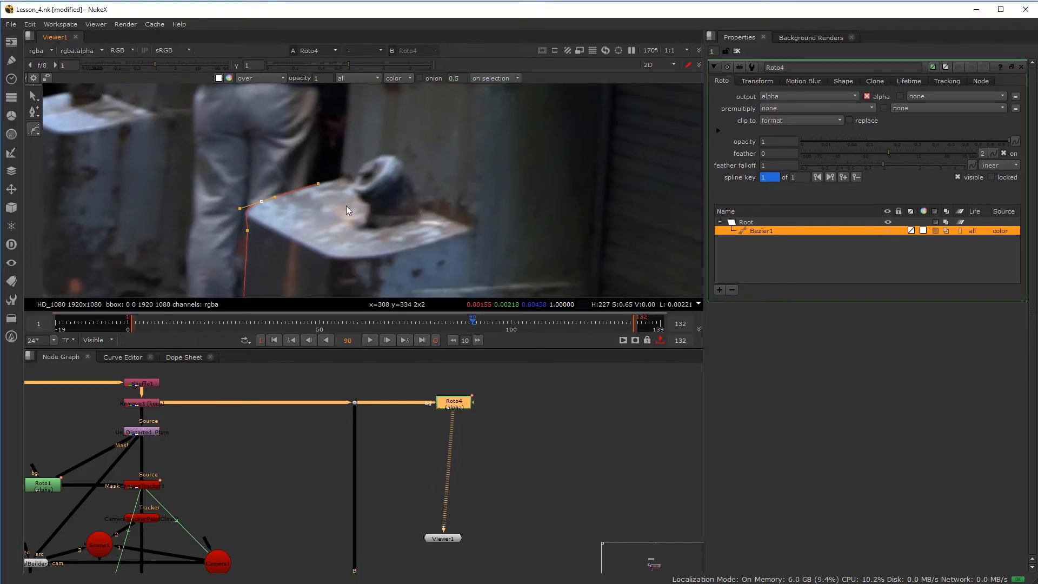
scroll(337, 173, "up", 5)
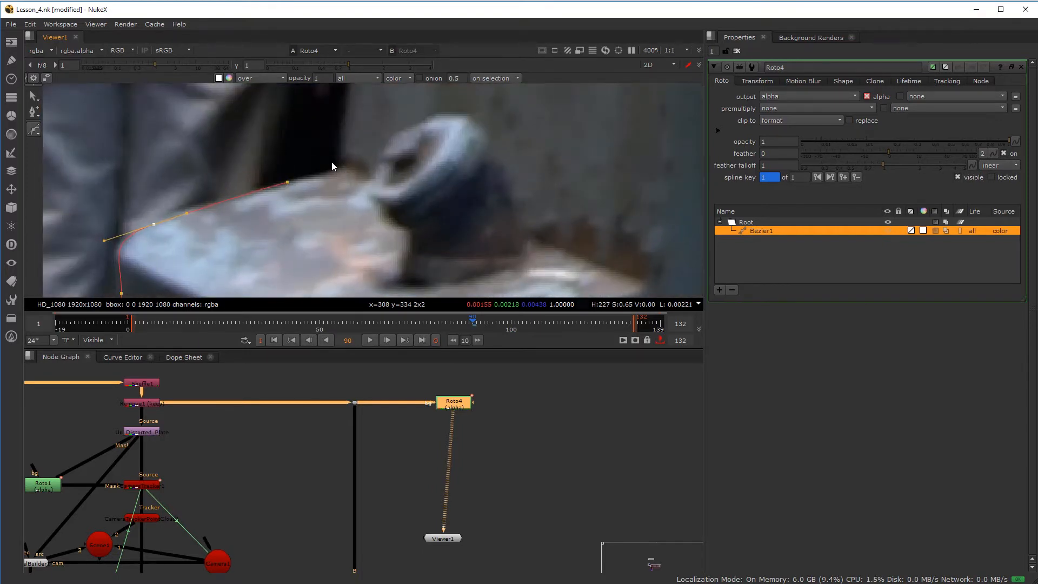
- Add curved points from the block-pillar junction up the pillar's left edge toward its top
left_click_drag(339, 165, 346, 144)
middle_click_drag(375, 123, 370, 233)
scroll(368, 168, "down", 1)
scroll(369, 167, "down", 4)
middle_click_drag(369, 168, 365, 220)
scroll(365, 220, "up", 1)
left_click_drag(362, 153, 363, 139)
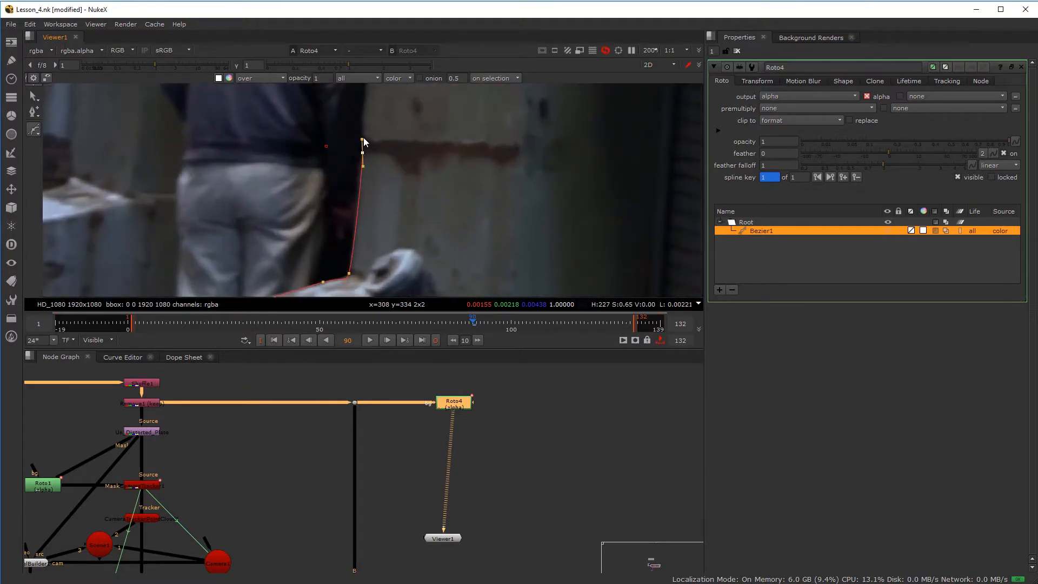
middle_click_drag(363, 138, 394, 206)
left_click_drag(378, 128, 378, 108)
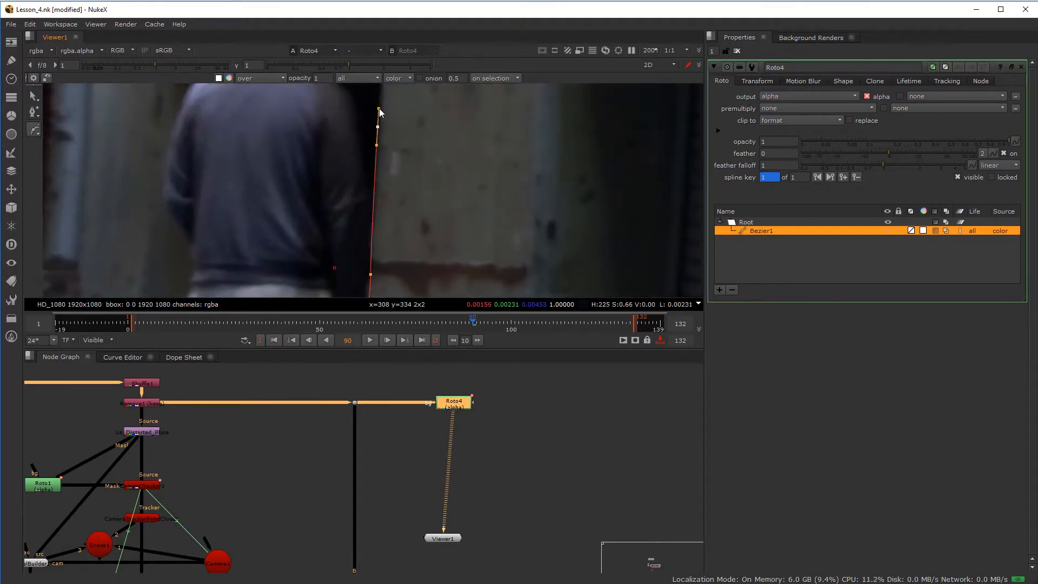
middle_click_drag(378, 108, 369, 221)
middle_click_drag(367, 173, 366, 260)
scroll(371, 194, "down", 3)
left_click_drag(381, 125, 381, 117)
middle_click_drag(448, 96, 347, 142)
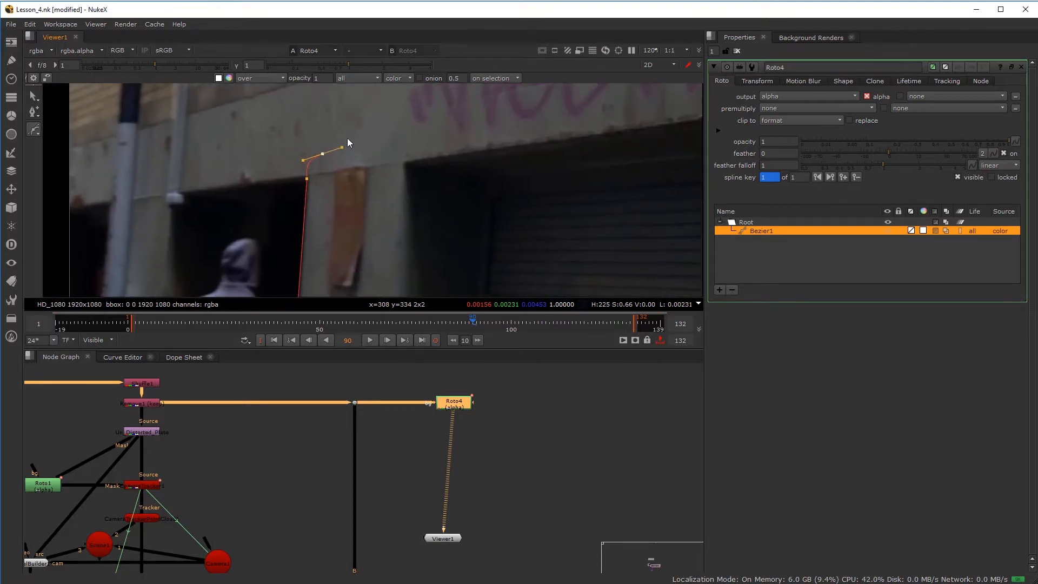
- Trace across the pillar's top and down its right edge, closing the Bezier on the first point
left_click_drag(402, 142, 465, 167)
middle_click_drag(457, 256, 468, 160)
left_click_drag(464, 169, 465, 187)
middle_click_drag(451, 255, 463, 97)
left_click_drag(464, 148, 463, 165)
middle_click_drag(459, 203, 447, 89)
left_click_drag(438, 204, 433, 225)
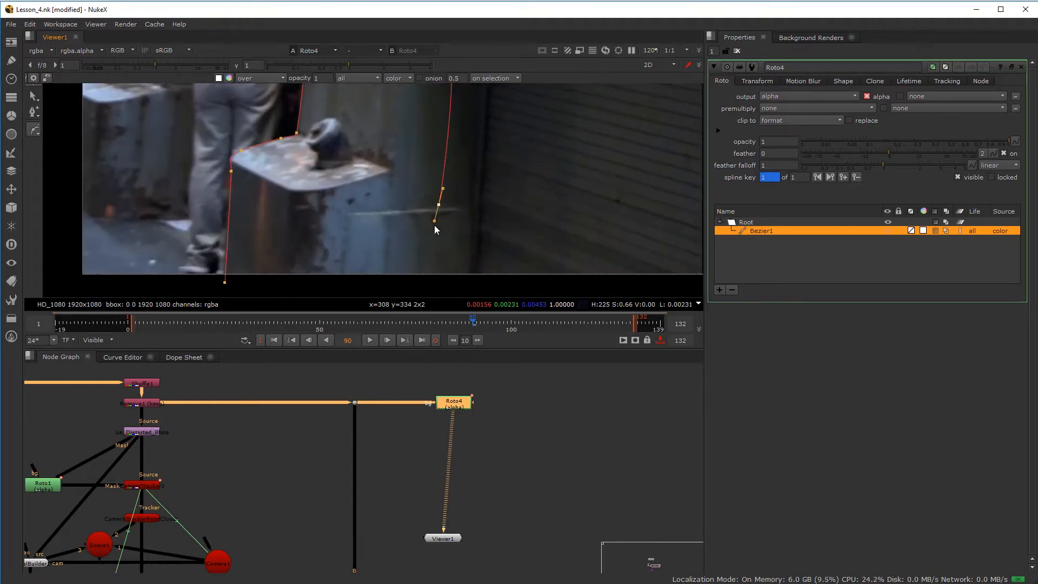
middle_click_drag(419, 250, 436, 143)
left_click(419, 174)
left_click(242, 174)
scroll(247, 176, "down", 3)
scroll(273, 227, "down", 2)
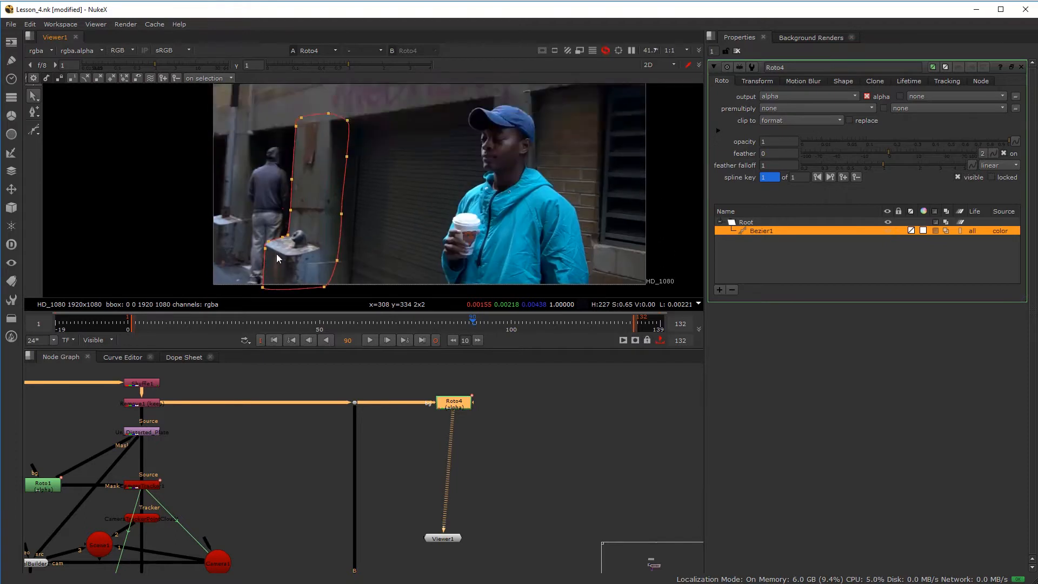
- Convert Bezier1 into a planar track layer from its layer options
right_click(754, 226)
left_click(743, 235)
left_click(758, 231)
right_click(757, 231)
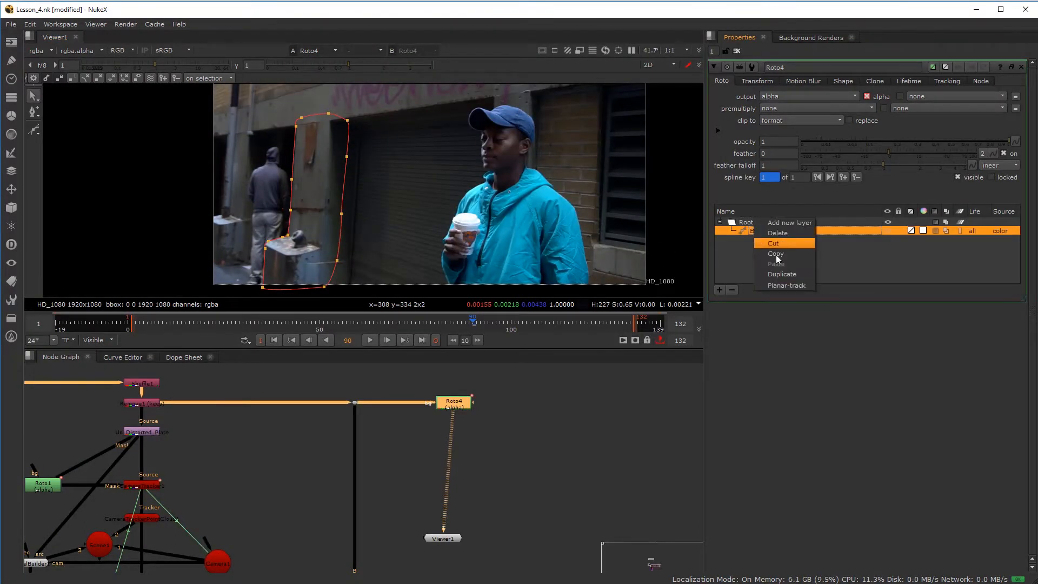
left_click(787, 285)
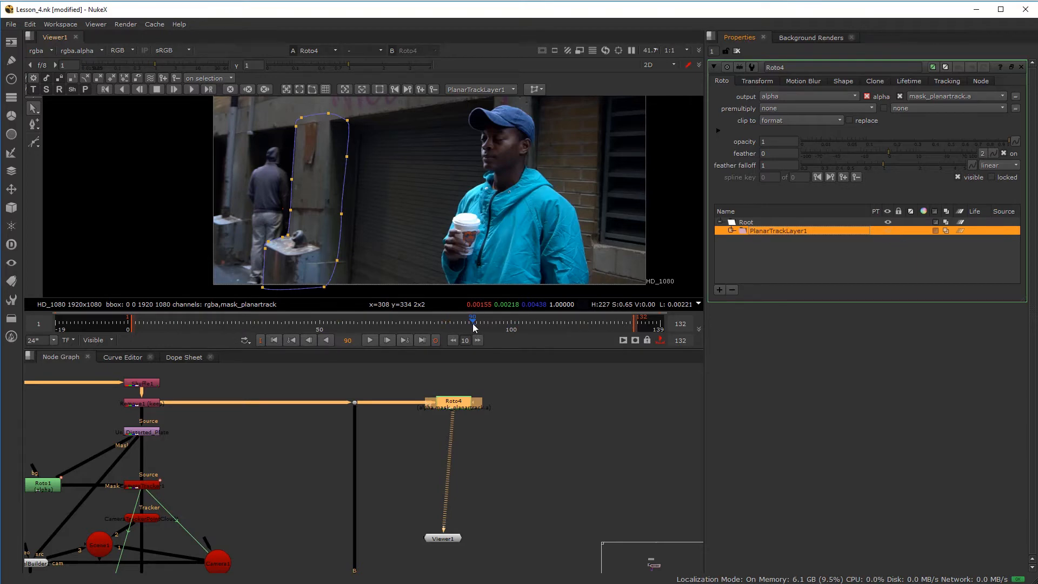
- Keep PlanarTrackLayer1, track it forward to frame 132, and scrub back to check the track
left_click(469, 90)
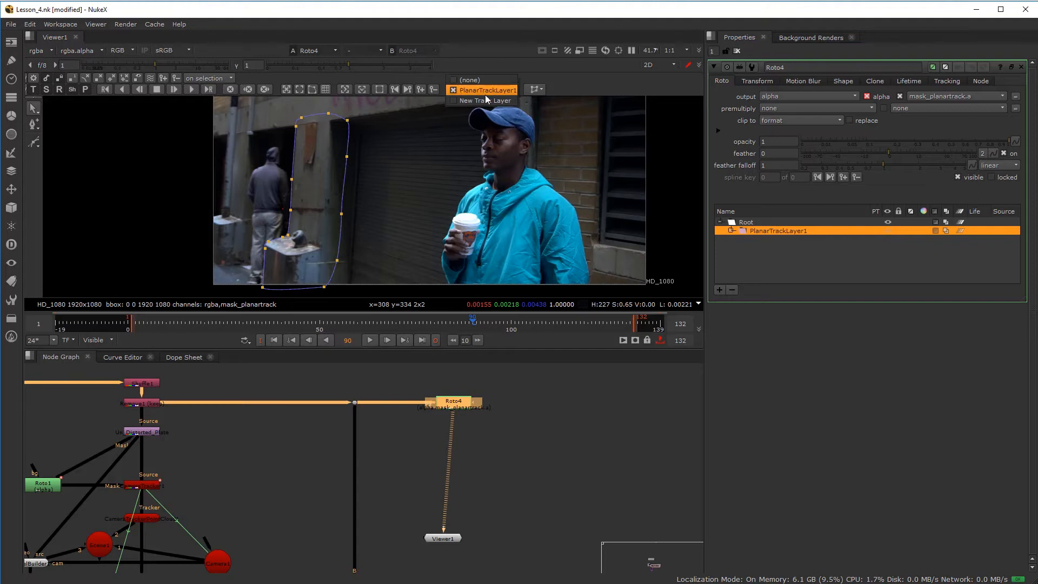
left_click(488, 90)
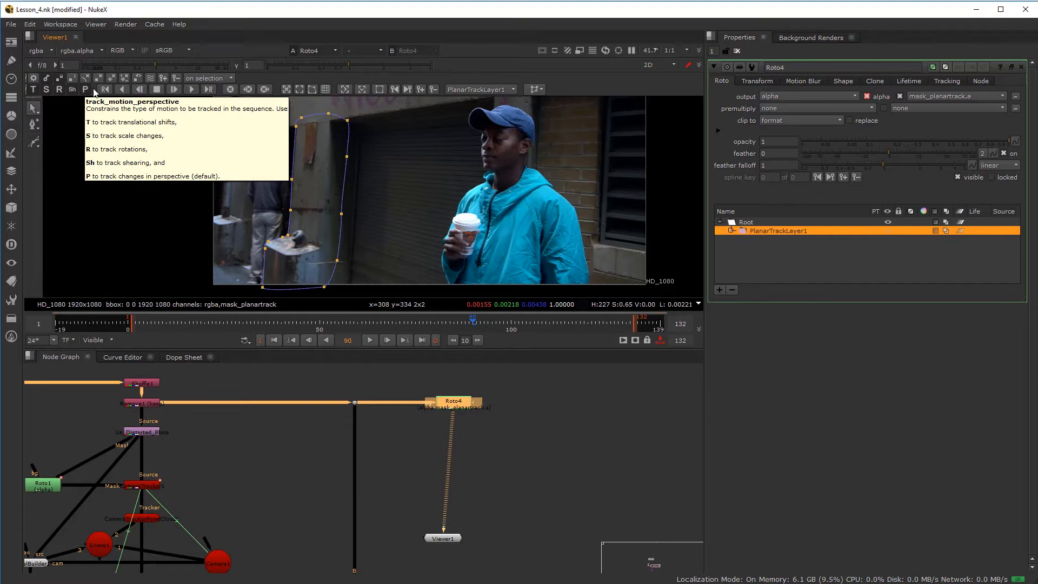
left_click(192, 89)
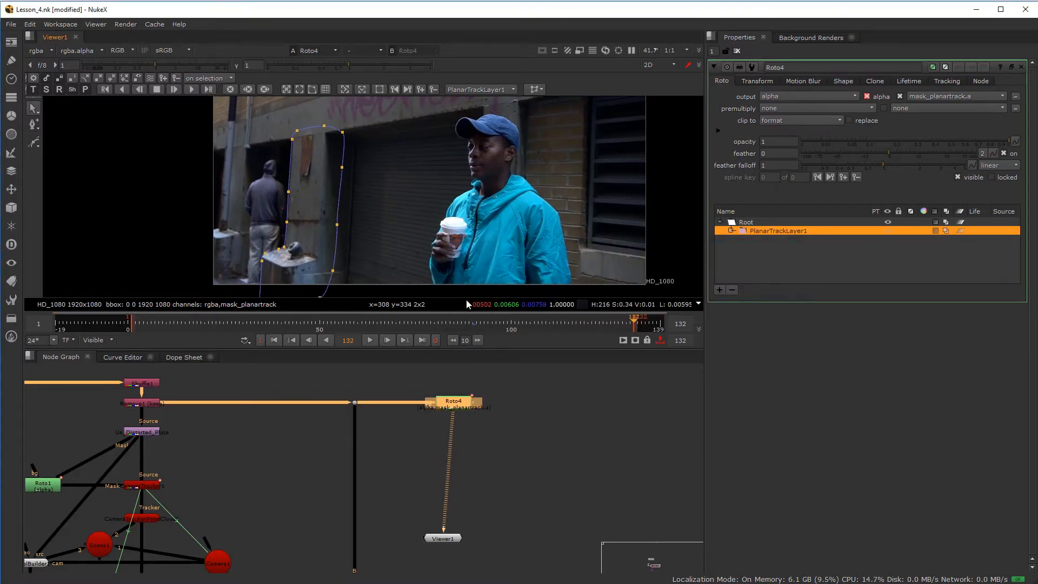
left_click_drag(568, 324, 472, 326)
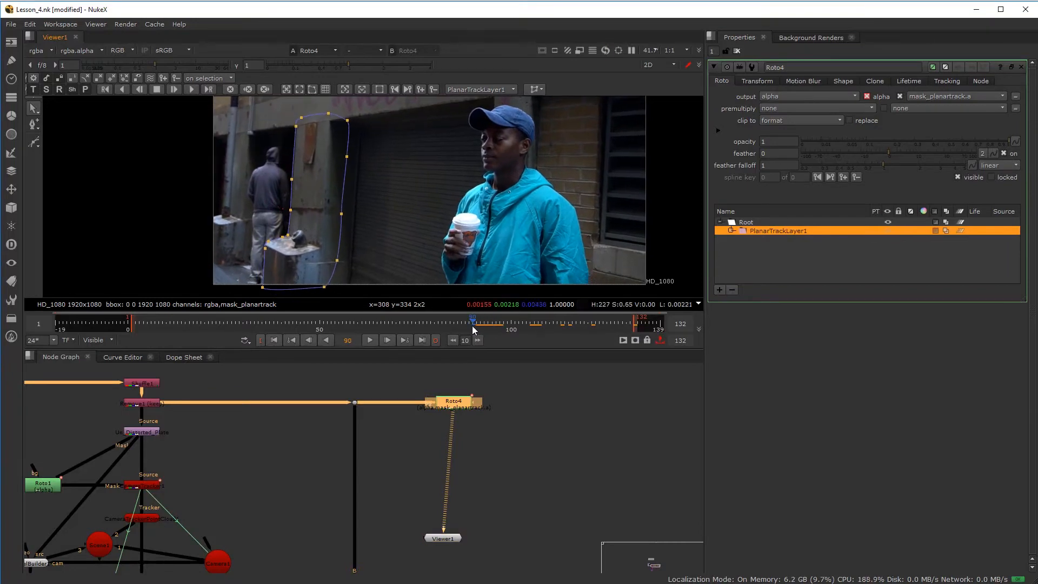
- Track PlanarTrackLayer1 backward from frame 90 to frame 1
left_click(119, 90)
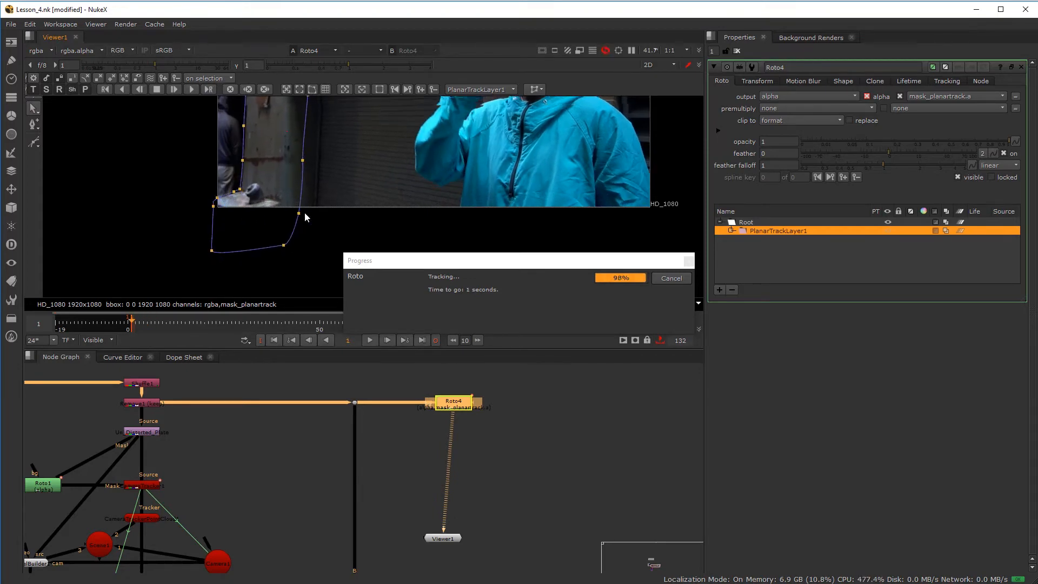
scroll(319, 170, "down", 3)
scroll(299, 180, "up", 5)
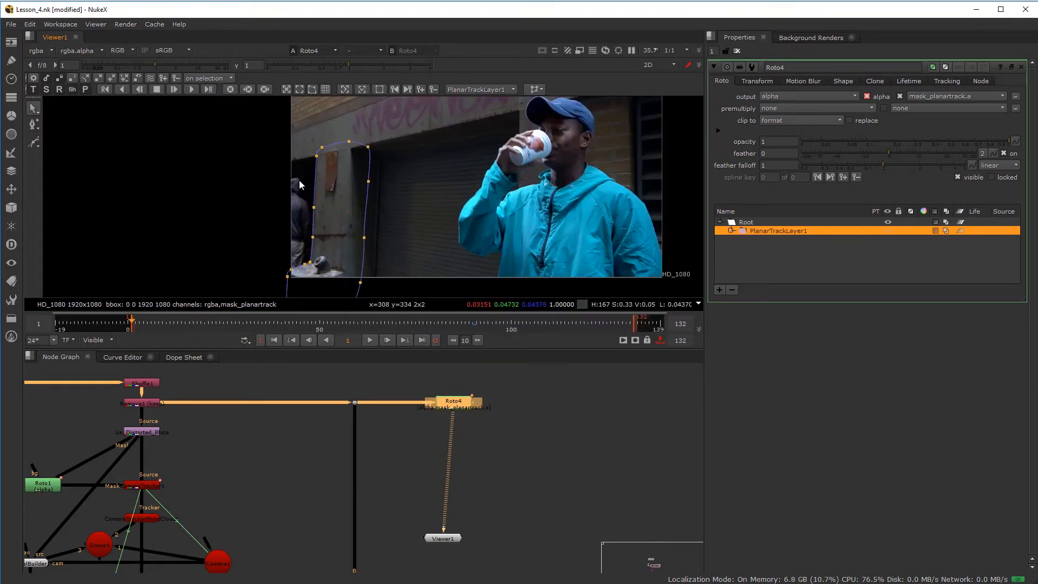
scroll(322, 178, "down", 1)
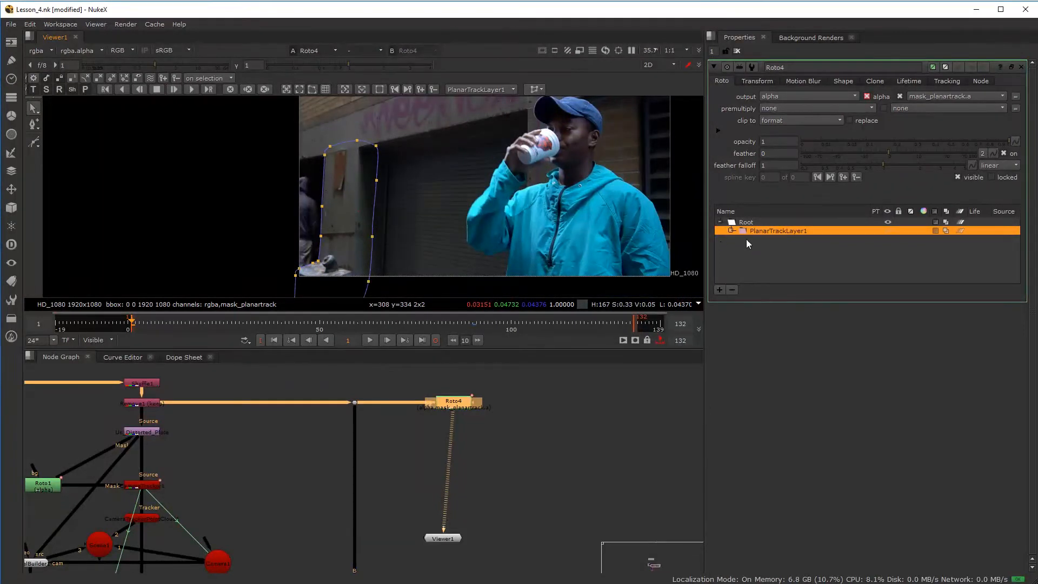
- Delete Bezier1 from PlanarTrackLayer1 and review the track's keyframes at frame 86
left_click(731, 230)
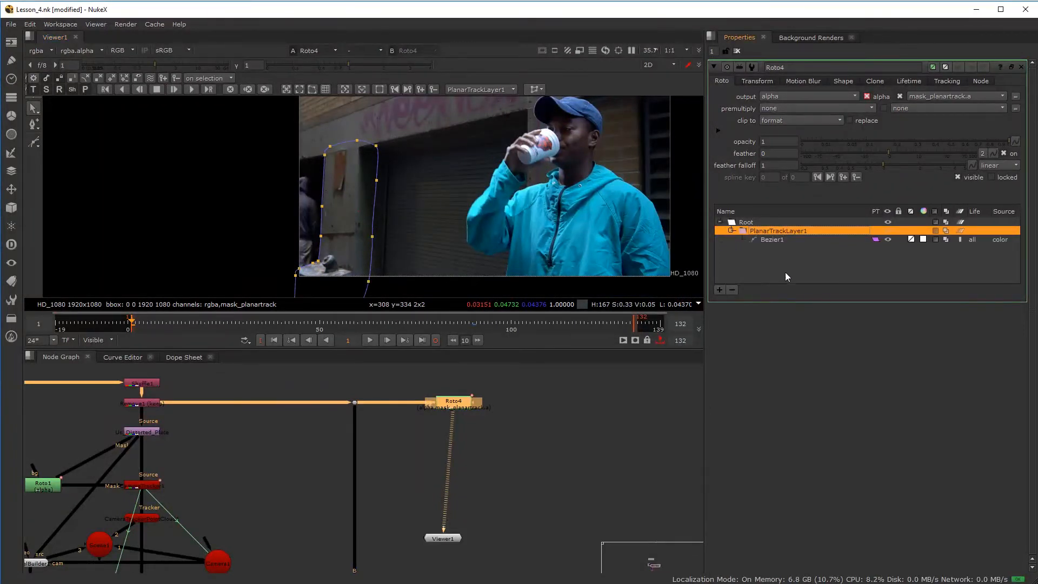
left_click(773, 239)
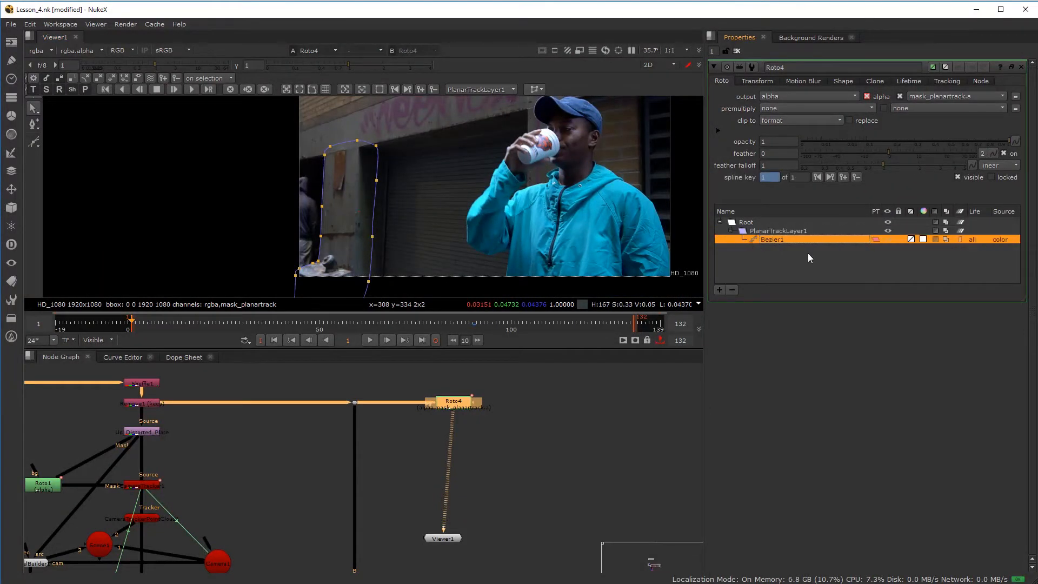
left_click(733, 290)
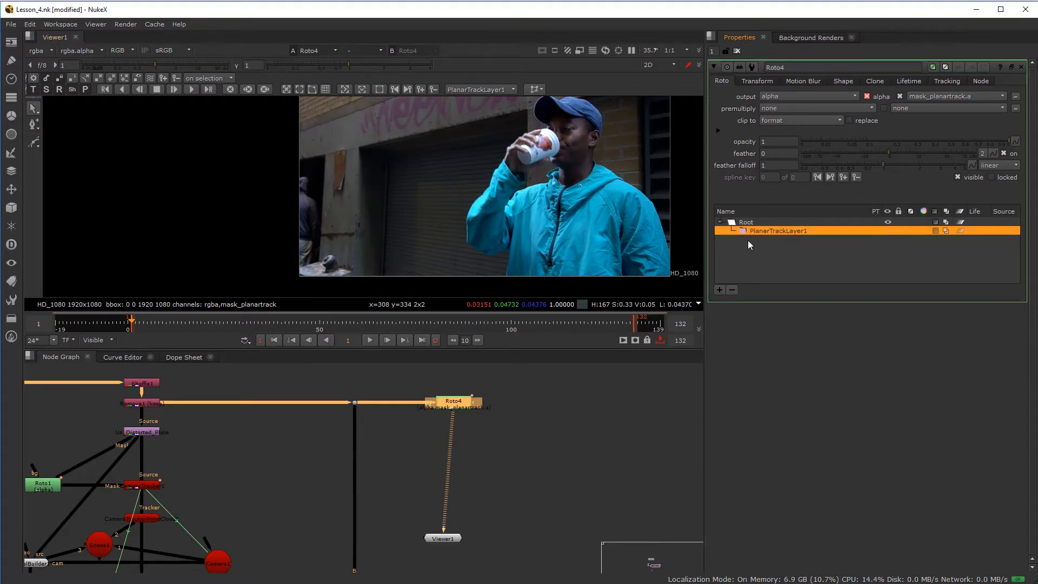
left_click(187, 357)
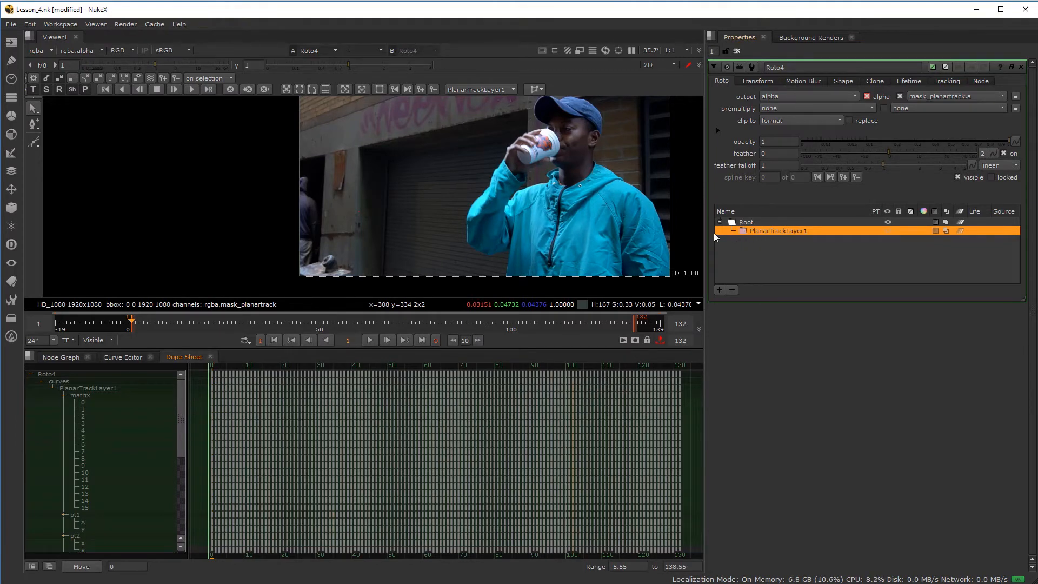
left_click_drag(340, 323, 477, 326)
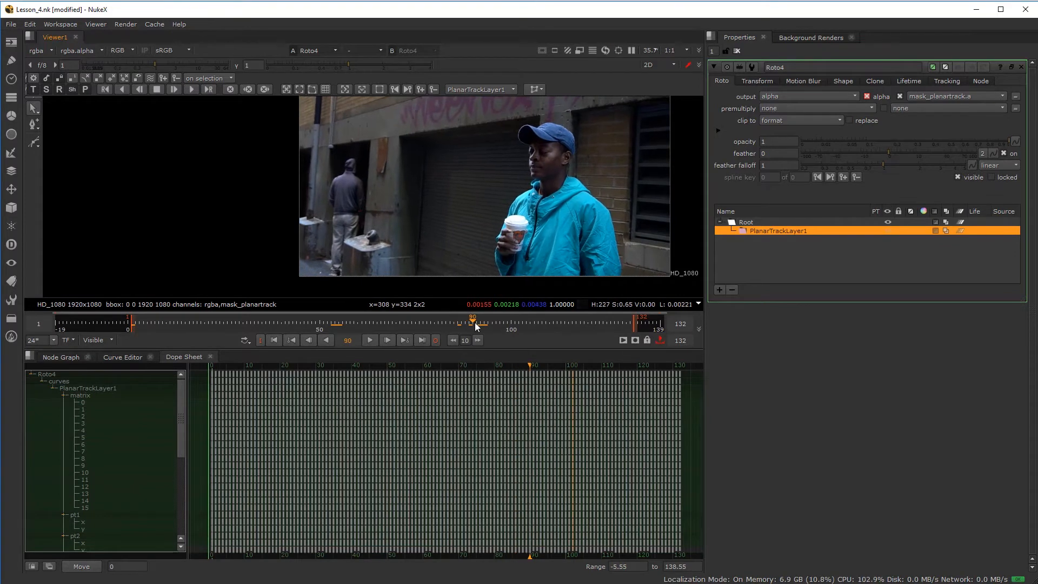
scroll(354, 265, "up", 6)
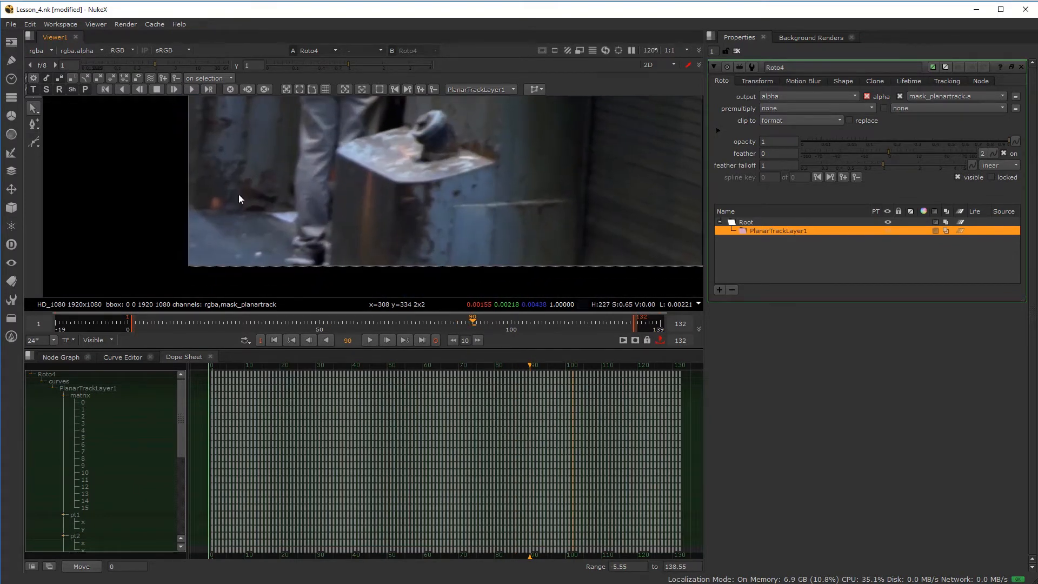
- Remove a stray Bezier shape and begin a new outline with a curved point at the pillar base
left_click(34, 143)
scroll(332, 242, "up", 2)
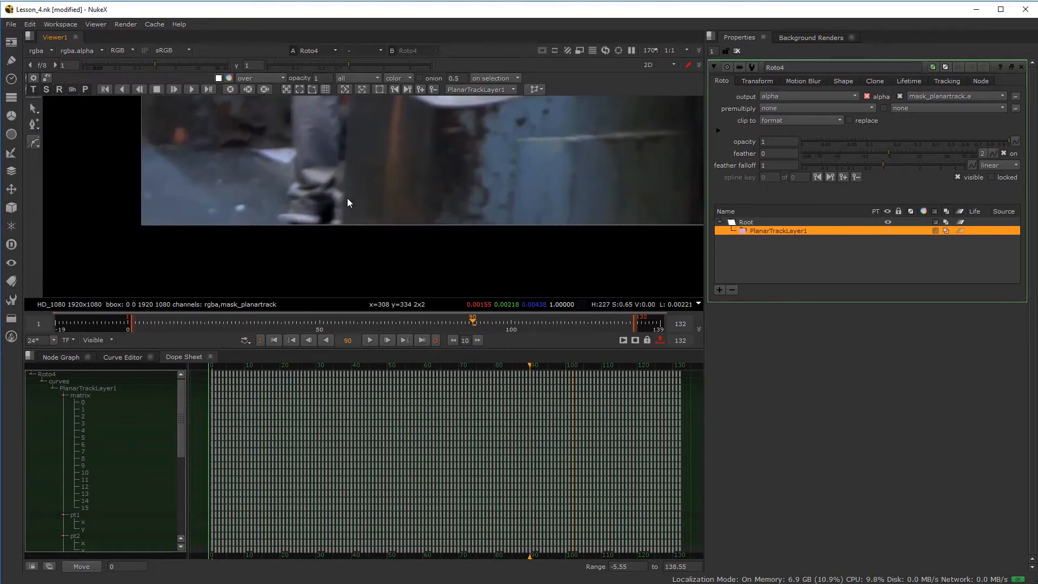
left_click(341, 231)
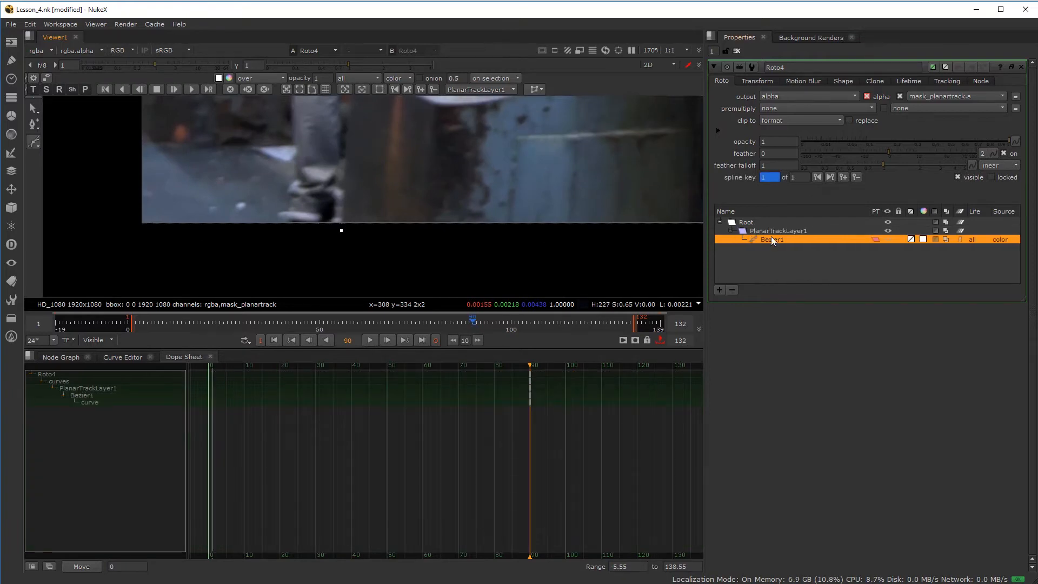
left_click(732, 290)
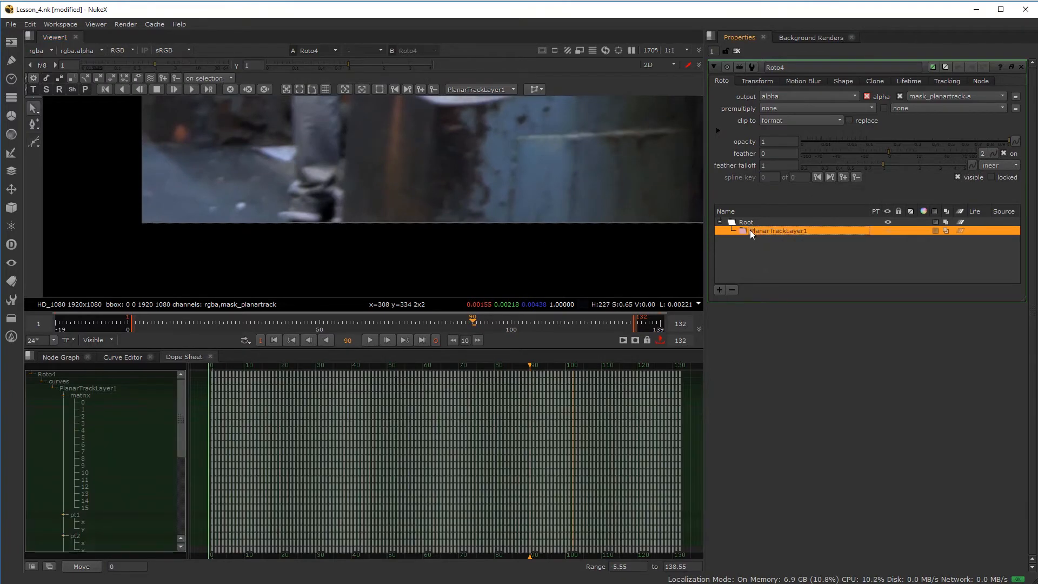
left_click(34, 143)
scroll(376, 230, "up", 3)
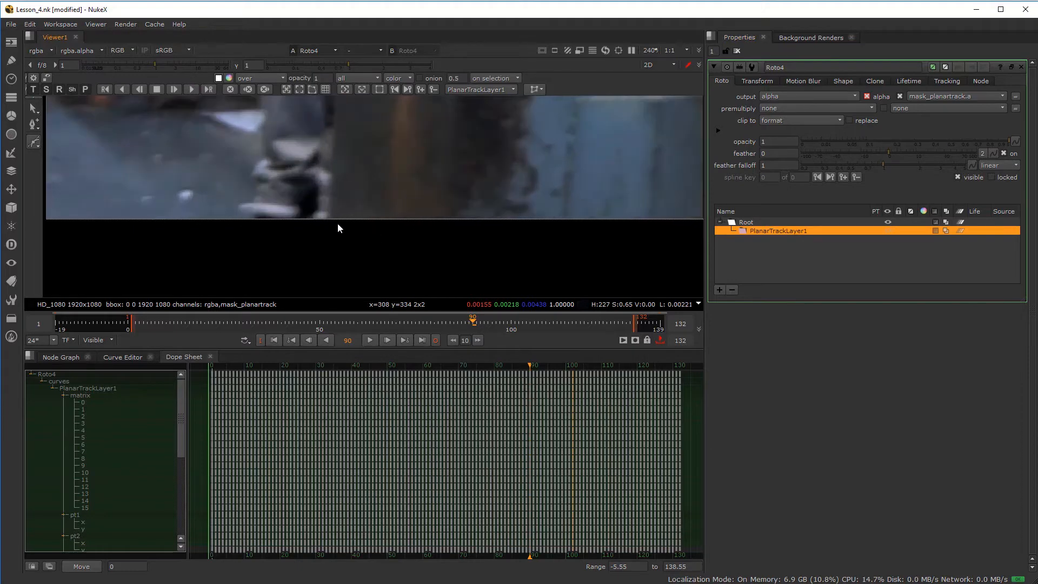
left_click_drag(327, 228, 329, 211)
- Add curved points along the pillar's left edge, the stone's tip and the stone's edge
middle_click_drag(355, 157, 354, 223)
scroll(342, 183, "up", 2)
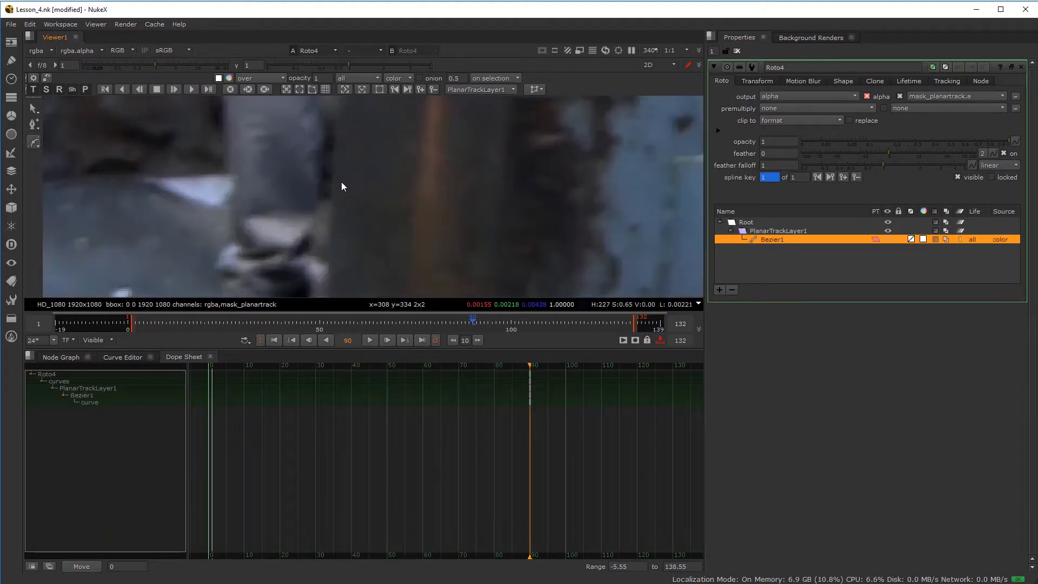
left_click_drag(333, 169, 336, 151)
middle_click_drag(349, 102, 345, 219)
left_click_drag(338, 182, 339, 168)
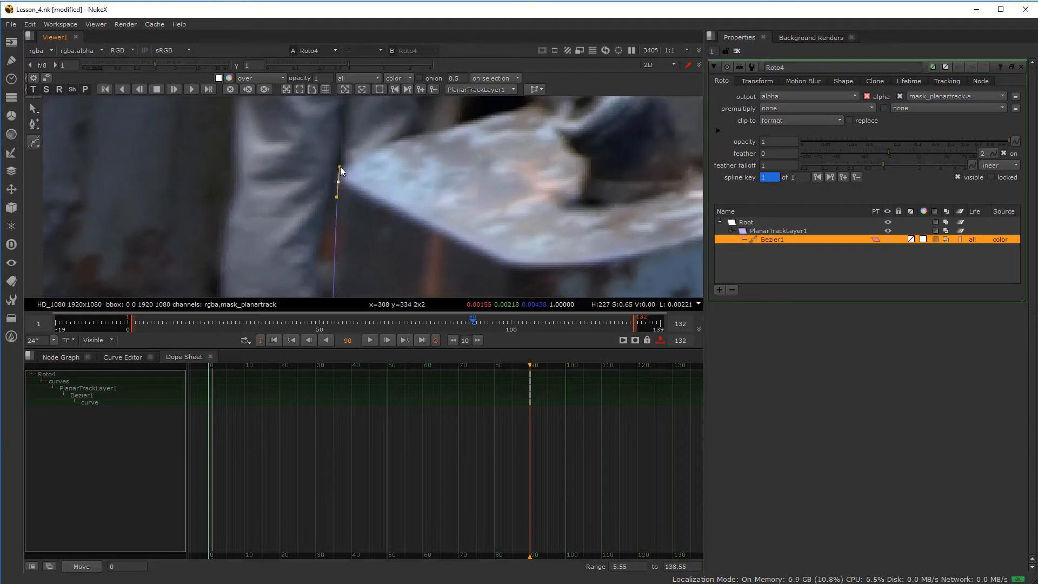
middle_click_drag(389, 141, 329, 287)
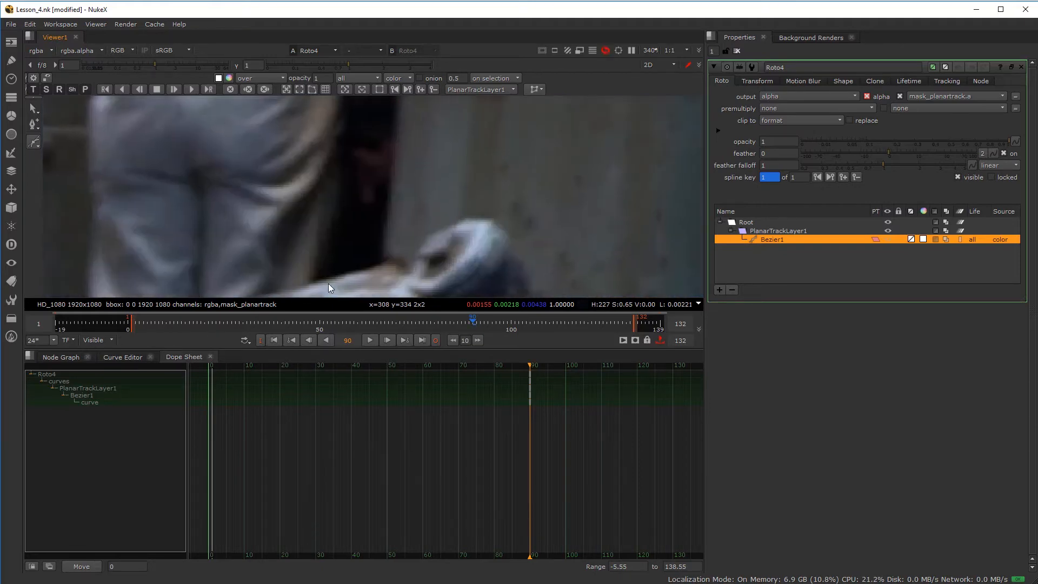
middle_click_drag(364, 244, 389, 194)
left_click_drag(409, 213, 412, 184)
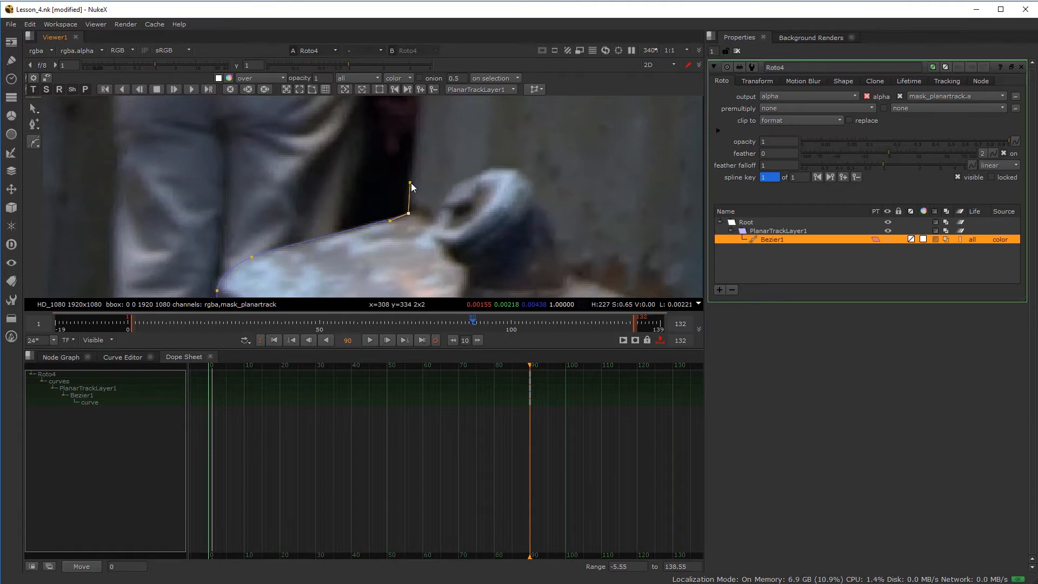
scroll(436, 222, "down", 3)
scroll(426, 199, "down", 2)
middle_click_drag(426, 199, 413, 277)
middle_click_drag(410, 138, 402, 233)
middle_click_drag(411, 153, 402, 245)
- Place points across the pillar's top and down its right side, then close the Bezier
left_click_drag(417, 176, 476, 131)
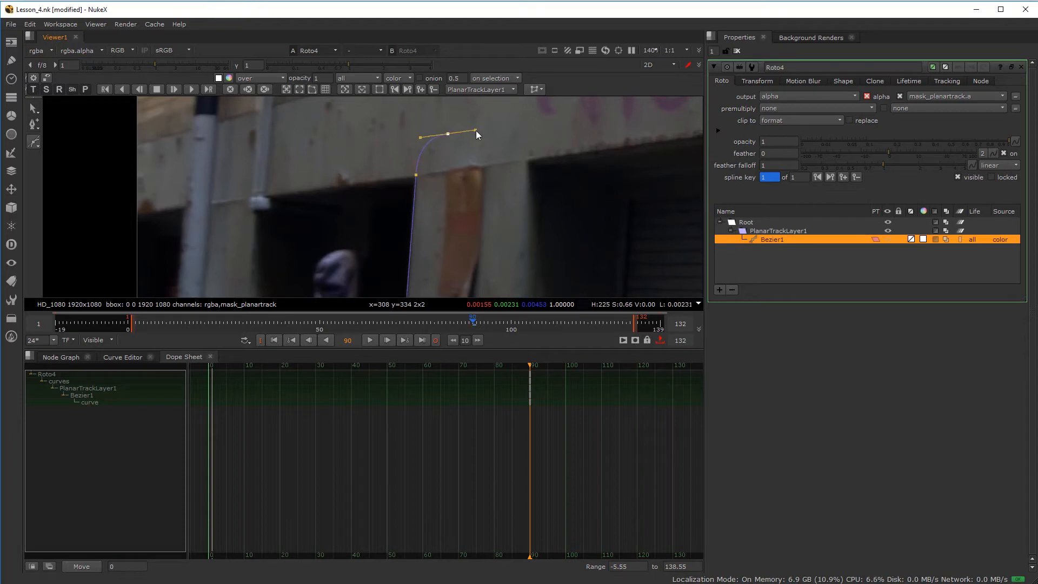
left_click(537, 142)
left_click_drag(543, 201, 543, 215)
scroll(525, 124, "down", 3)
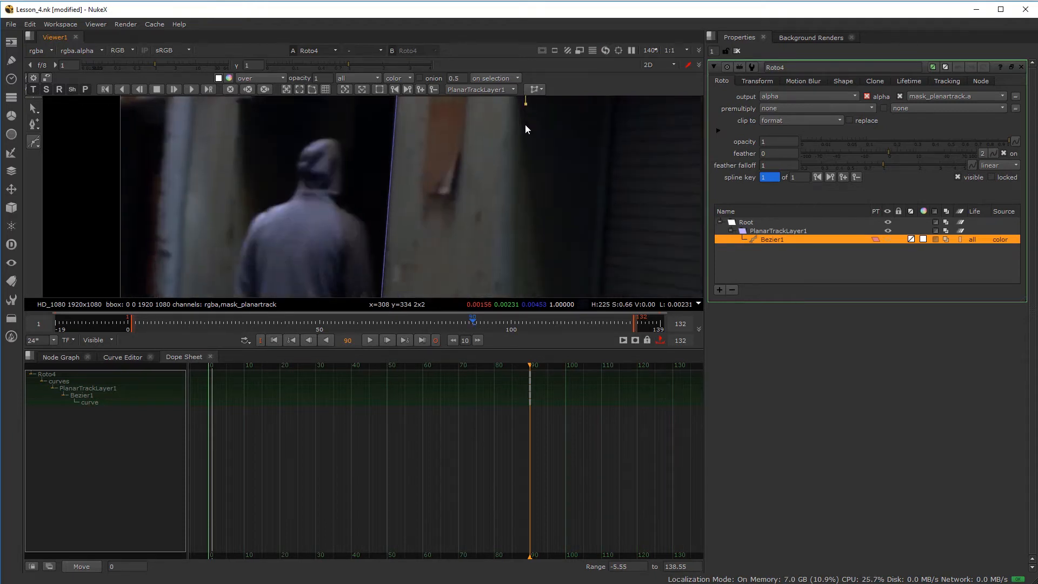
middle_click_drag(508, 204, 512, 184)
left_click_drag(502, 198, 504, 229)
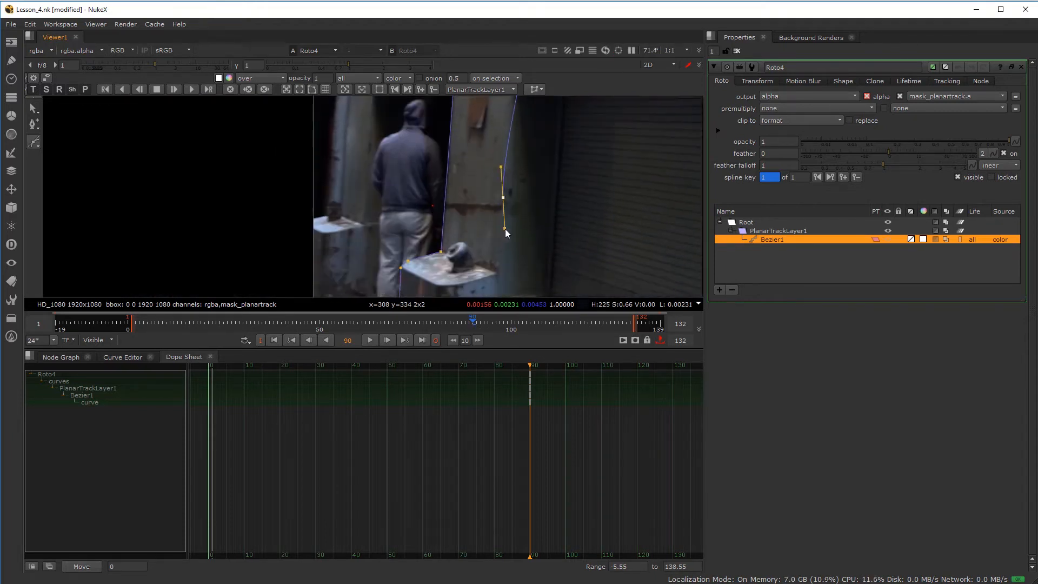
middle_click_drag(500, 280, 530, 153)
left_click_drag(531, 175, 510, 218)
scroll(520, 212, "up", 3)
left_click_drag(439, 235, 426, 236)
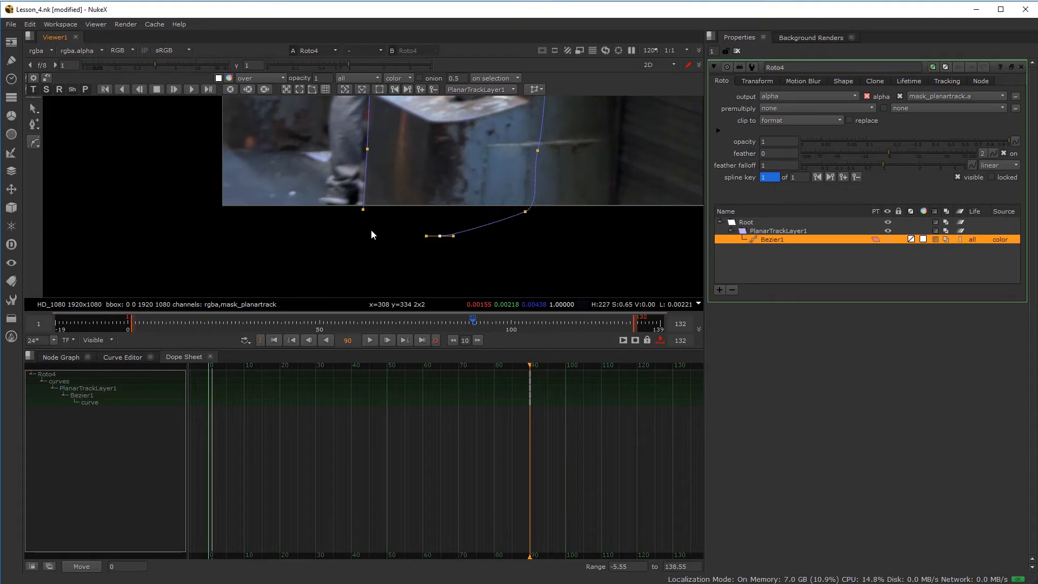
left_click(364, 211)
- Smooth the lower-left corner, lower the right point, and nudge the bottom corner onto the pillar edge
scroll(439, 233, "up", 2)
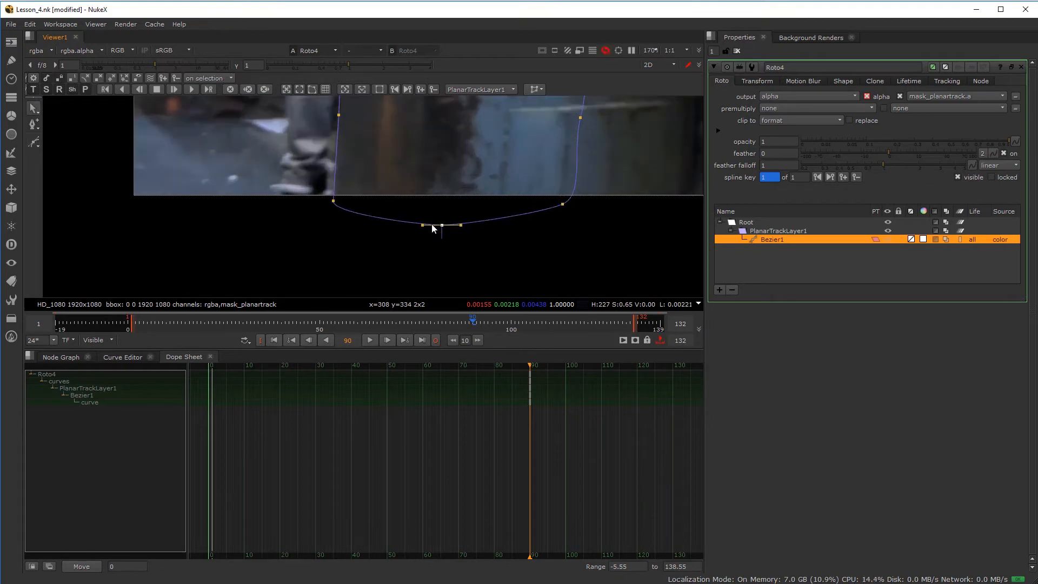
left_click_drag(333, 201, 331, 239)
left_click_drag(561, 205, 563, 221)
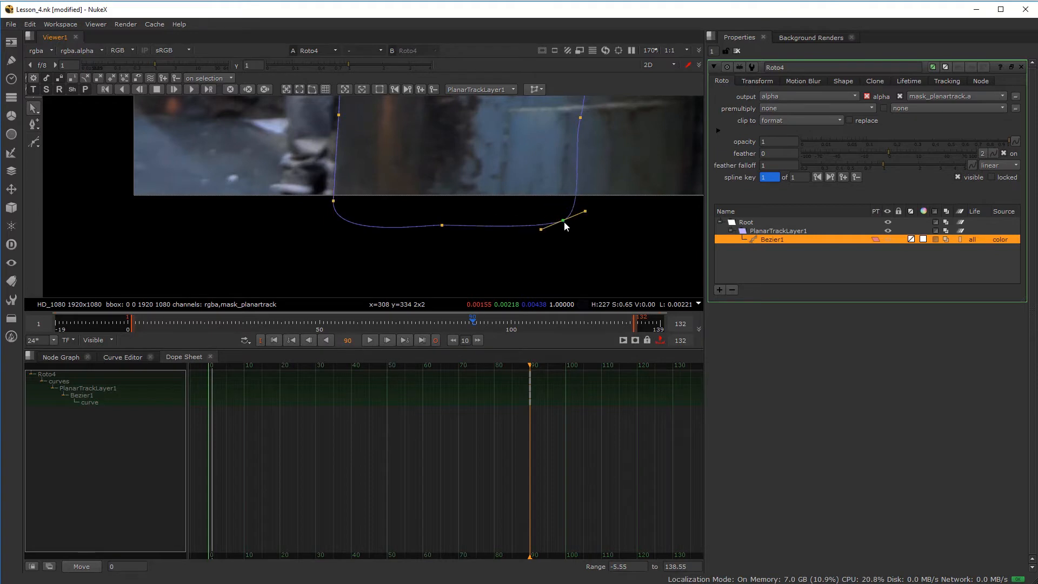
left_click(442, 226)
scroll(419, 157, "up", 4)
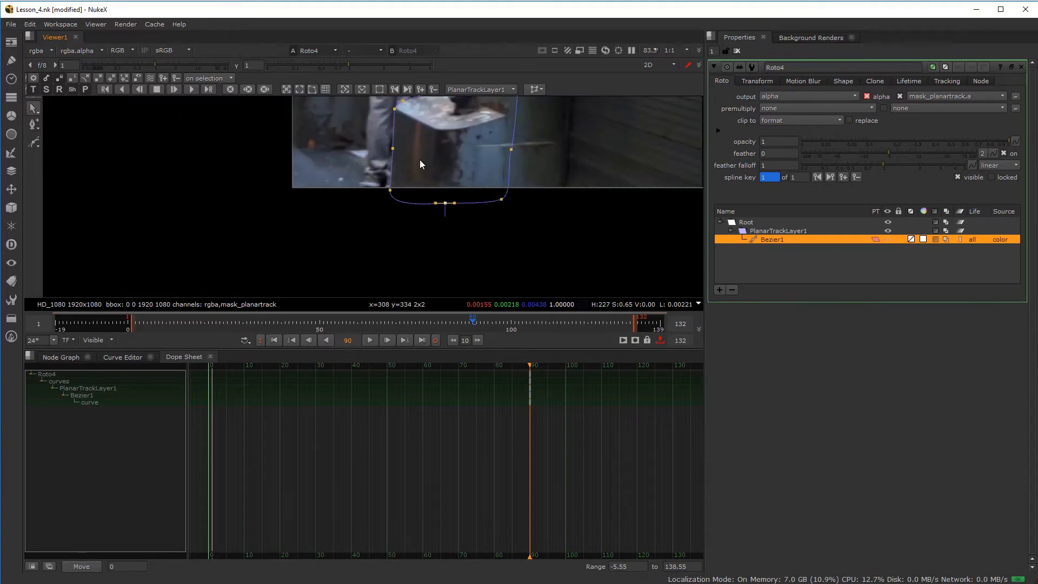
scroll(459, 158, "up", 8)
left_click_drag(440, 251, 443, 248)
scroll(440, 207, "down", 4)
middle_click_drag(439, 207, 483, 175)
- Reset the viewer gamma to 1 and lower the viewer gain to 0.48
mouse_move(346, 64)
left_mouse_down()
mouse_move(329, 64)
mouse_move(368, 79)
mouse_move(338, 82)
left_mouse_up()
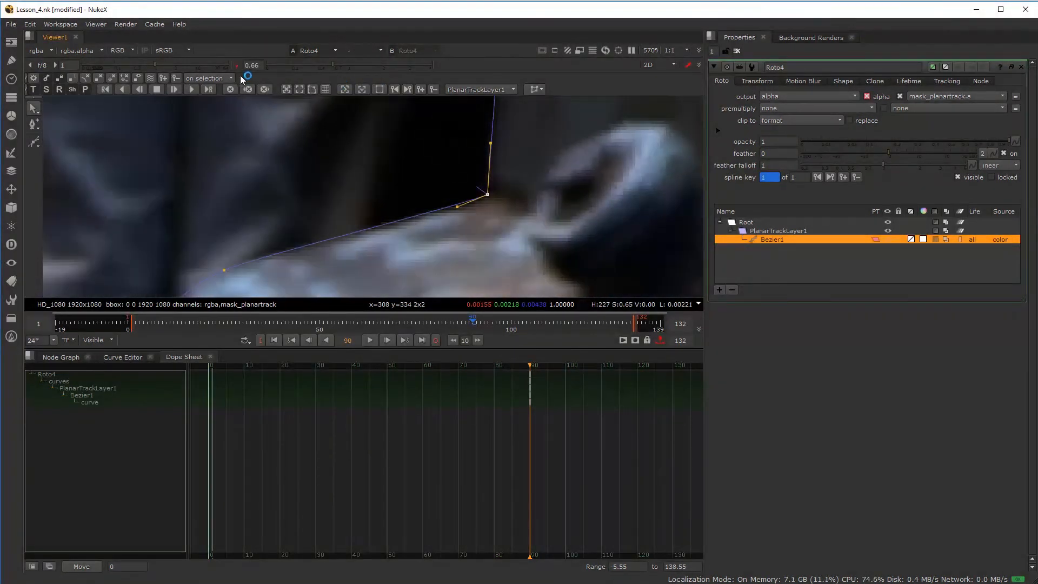
left_click(234, 65)
mouse_move(154, 65)
left_mouse_down()
mouse_move(172, 67)
mouse_move(143, 73)
left_mouse_up()
scroll(232, 227, "down", 4)
middle_click_drag(235, 230, 335, 188)
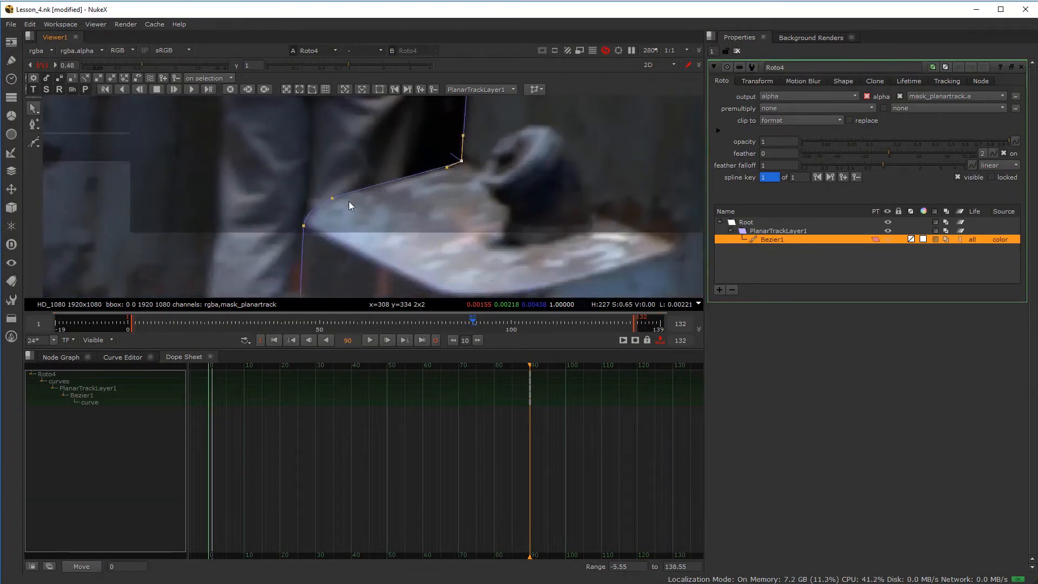
scroll(294, 232, "up", 4)
- Check the shape's lower-left and bottom points, then frame the whole Bezier
left_click(316, 231)
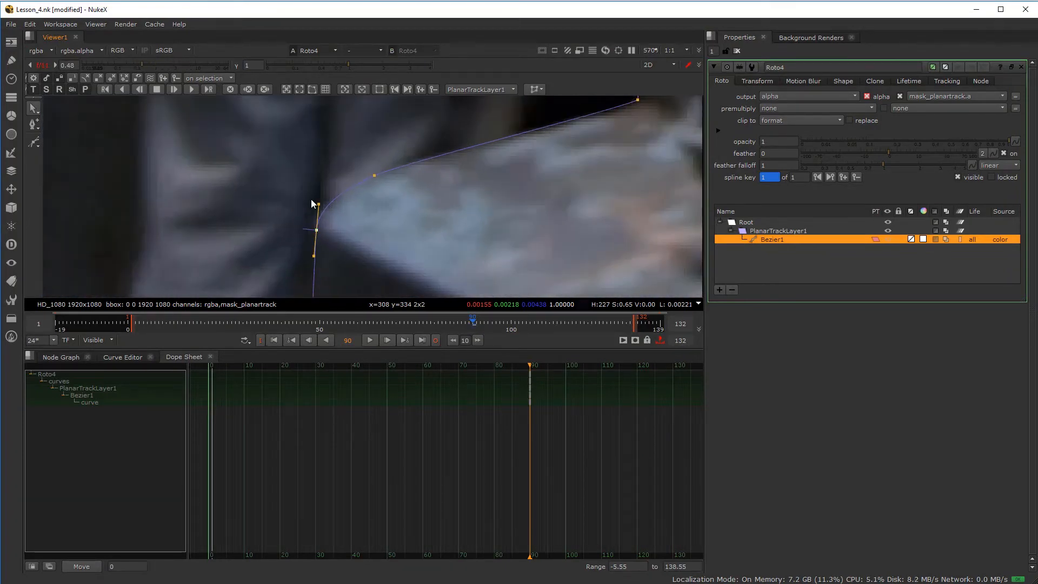
scroll(377, 221, "down", 3)
middle_click_drag(365, 243, 359, 191)
scroll(355, 200, "up", 3)
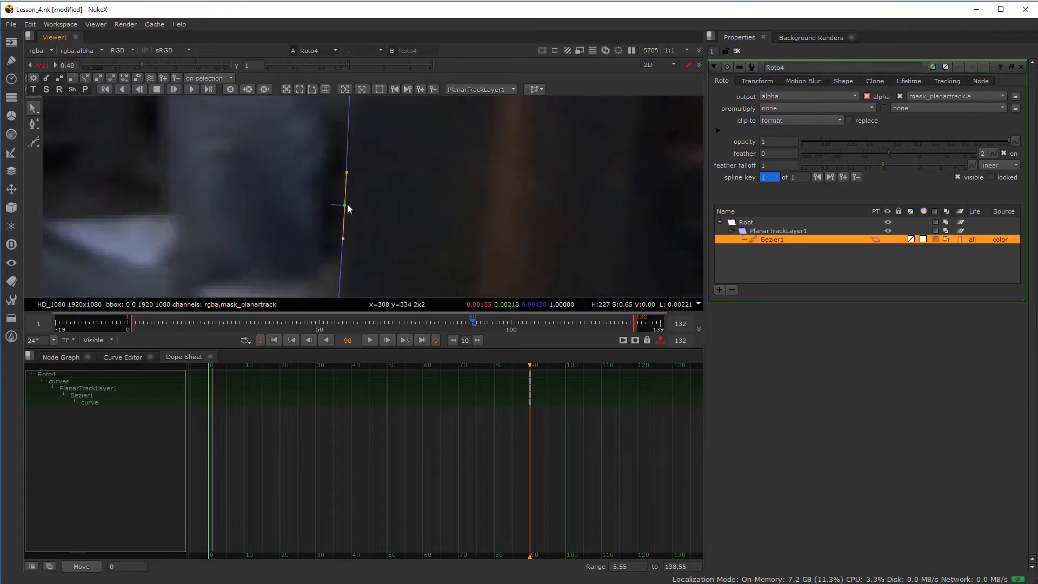
scroll(348, 206, "down", 4)
middle_click_drag(350, 226, 361, 136)
scroll(363, 190, "up", 3)
left_click(345, 269)
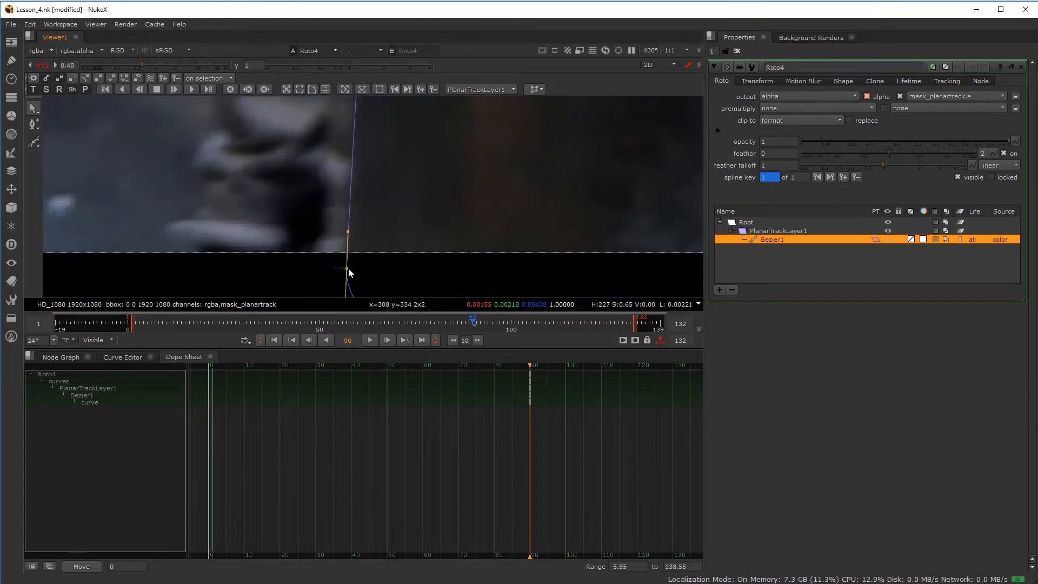
scroll(351, 260, "down", 5)
scroll(378, 238, "down", 3)
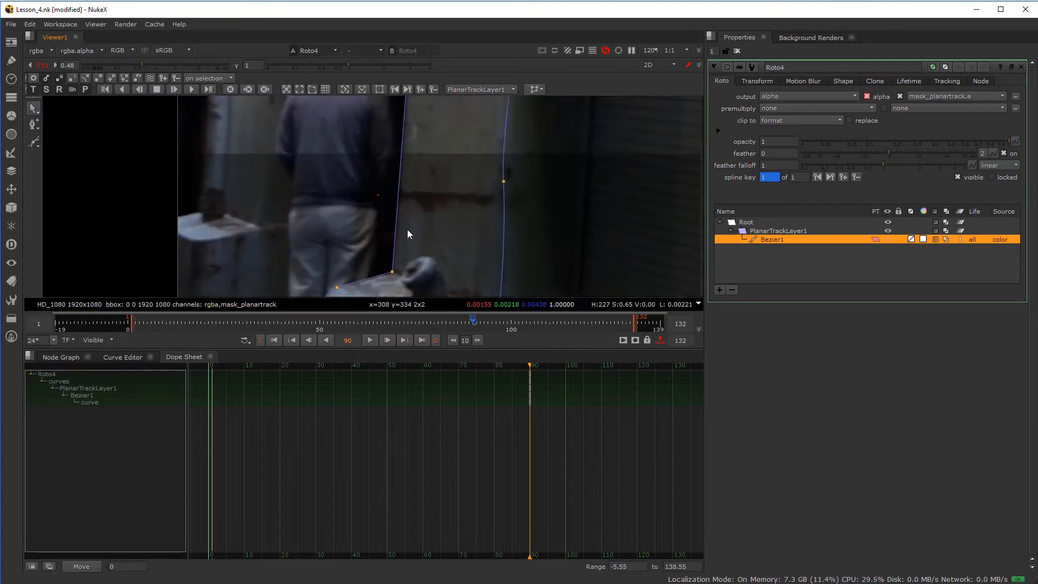
middle_click_drag(407, 170, 413, 213)
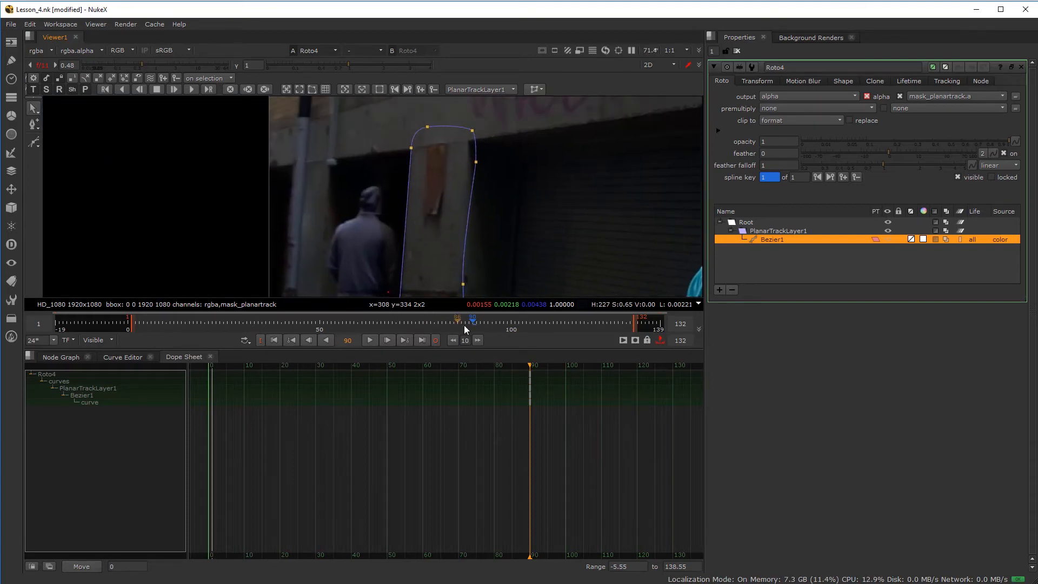
- Scrub from frame 48 to frame 69 to review how the shape follows the pillar
scroll(420, 262, "down", 4)
middle_click_drag(429, 289, 432, 232)
scroll(433, 232, "up", 3)
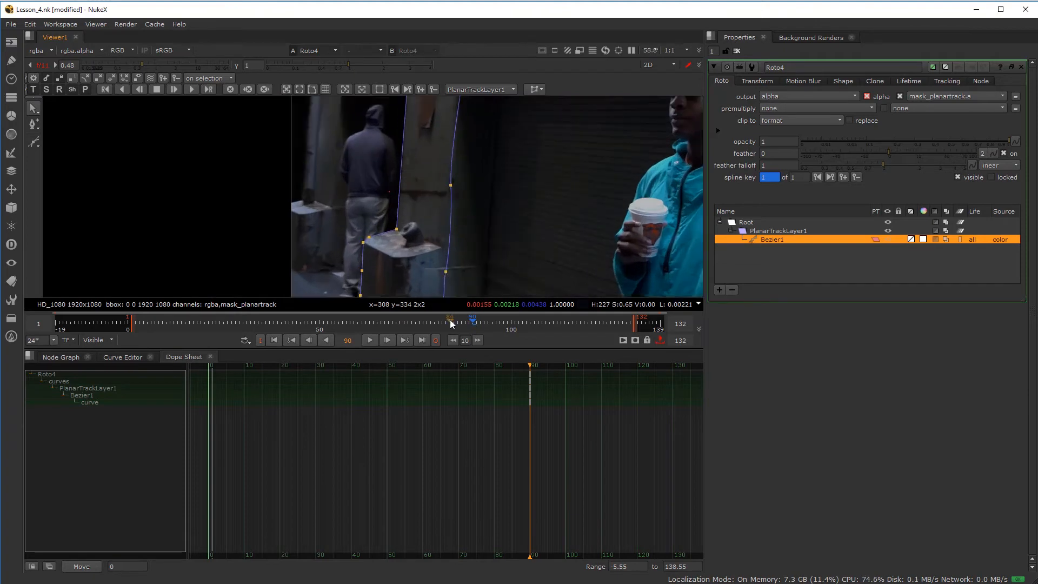
left_click_drag(451, 325, 311, 325)
scroll(320, 245, "down", 3)
middle_click_drag(320, 245, 335, 183)
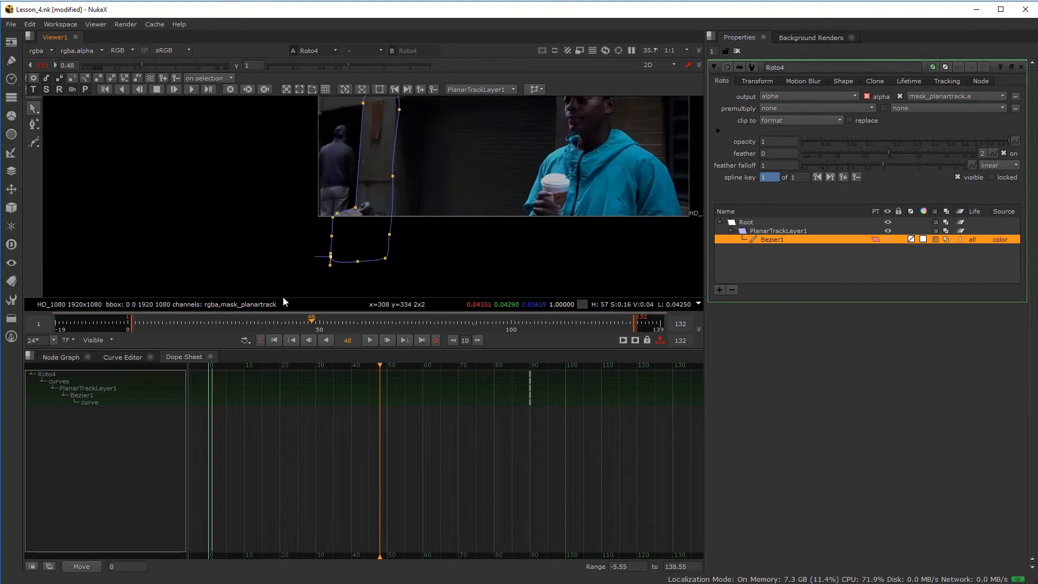
left_click_drag(264, 320, 473, 329)
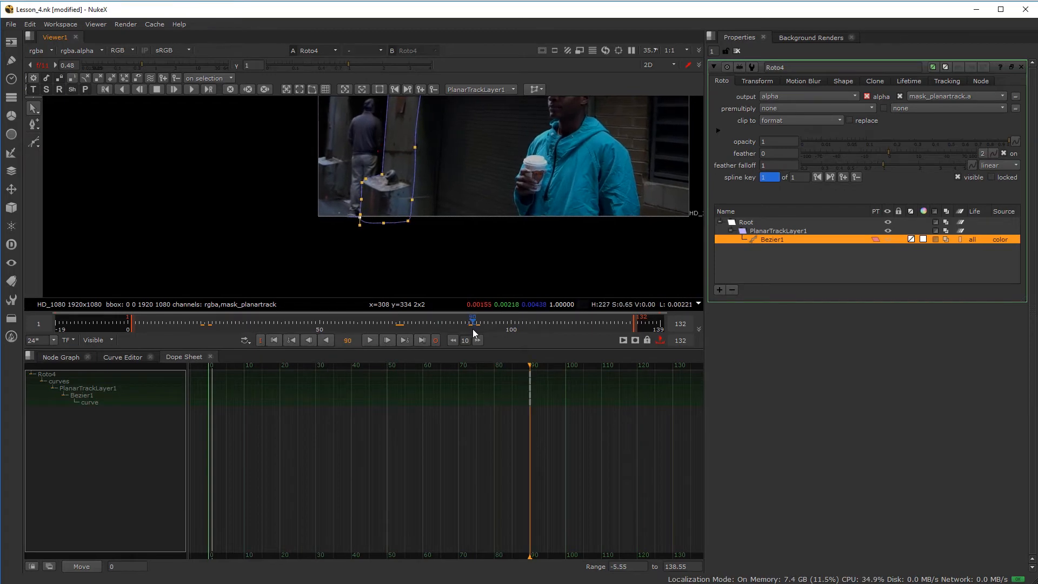
scroll(389, 190, "up", 4)
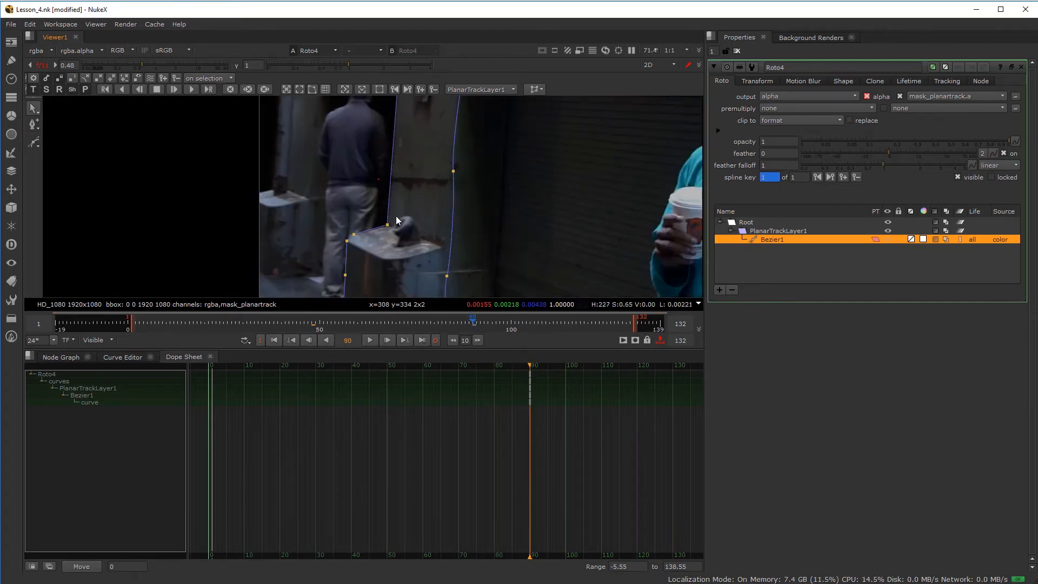
left_click_drag(472, 325, 388, 325)
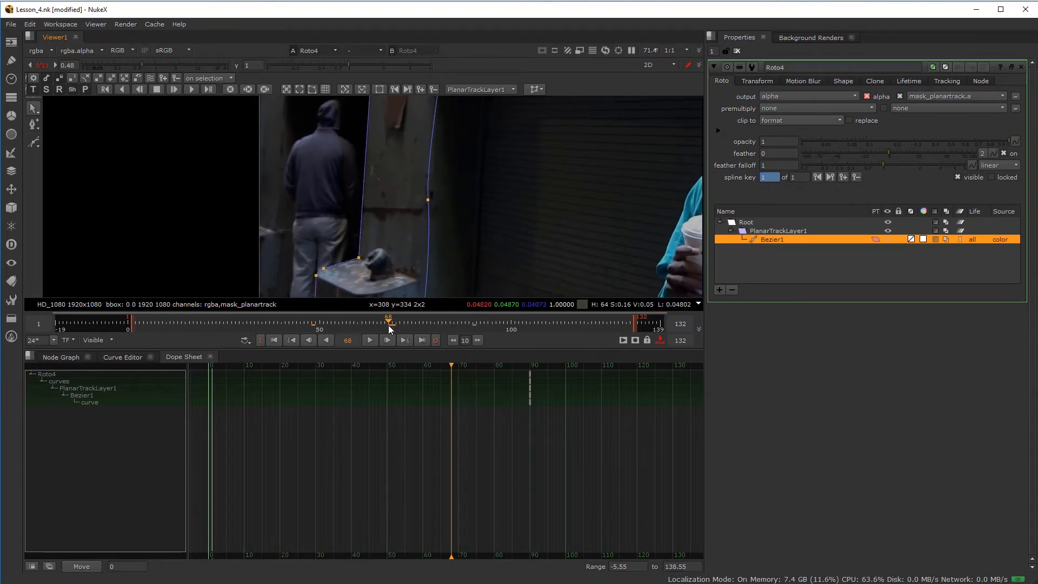
- Select the corner point and the next edge point to correct them at frame 68
scroll(347, 259, "up", 5)
scroll(385, 187, "up", 7)
left_click(409, 170)
scroll(305, 234, "down", 3)
middle_click_drag(157, 266, 345, 180)
scroll(345, 180, "up", 2)
left_click(299, 189)
middle_click_drag(210, 273, 303, 193)
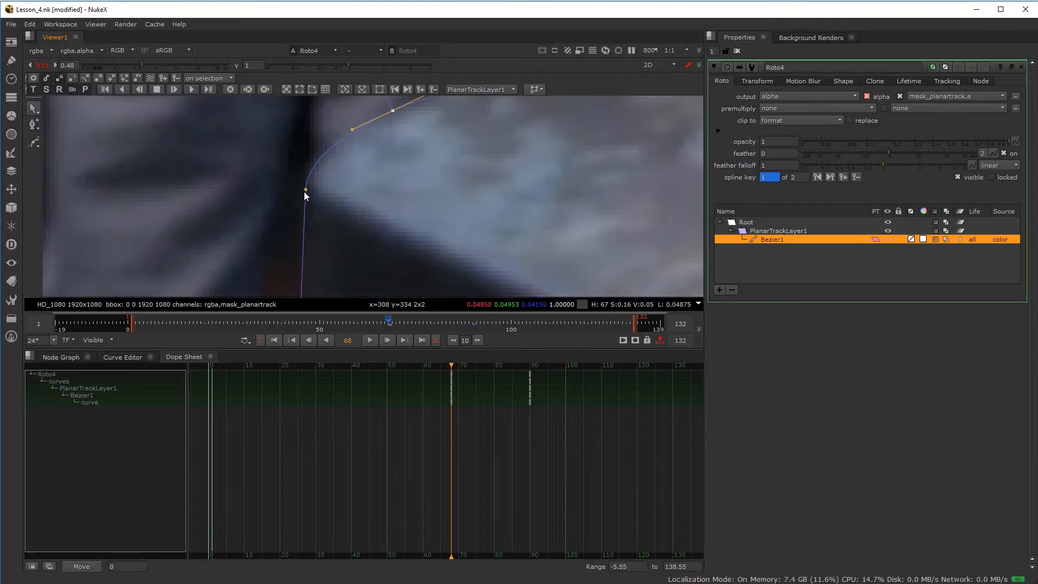
- Move the Bezier's left point to refit the curve, then return to frame 27
scroll(381, 157, "down", 4)
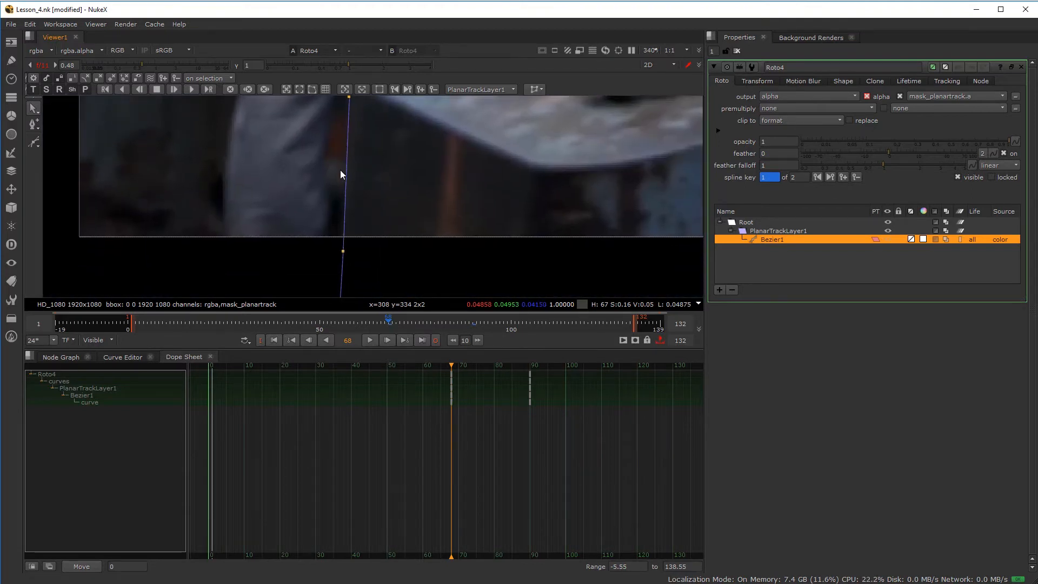
scroll(346, 257, "down", 2)
middle_click_drag(346, 257, 338, 174)
scroll(578, 163, "down", 3)
middle_click_drag(577, 164, 440, 157)
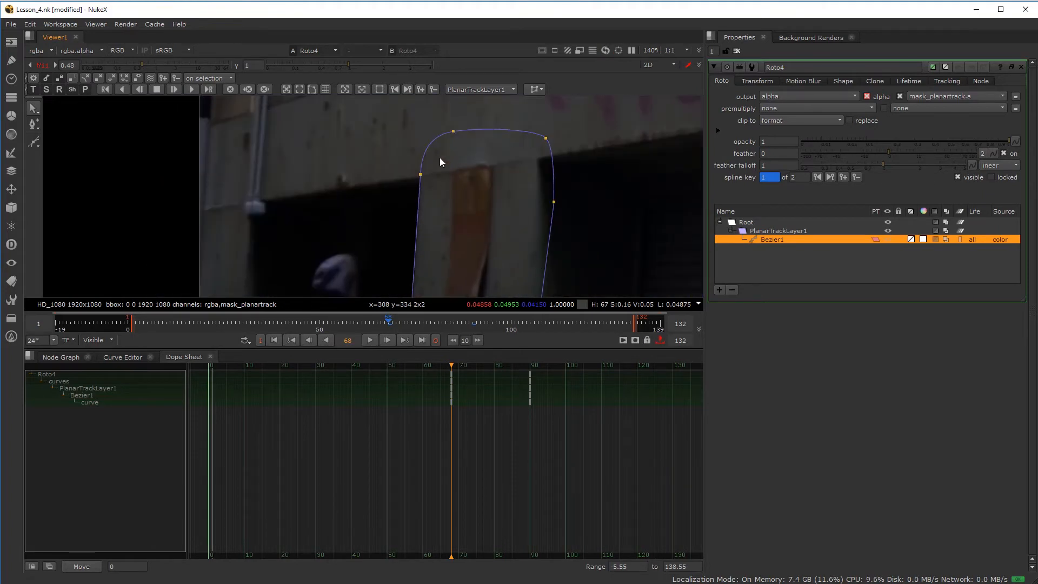
scroll(440, 157, "up", 2)
left_click(404, 184)
mouse_move(403, 183)
left_mouse_down()
mouse_move(385, 181)
mouse_move(403, 181)
left_mouse_up()
left_click_drag(451, 366, 304, 366)
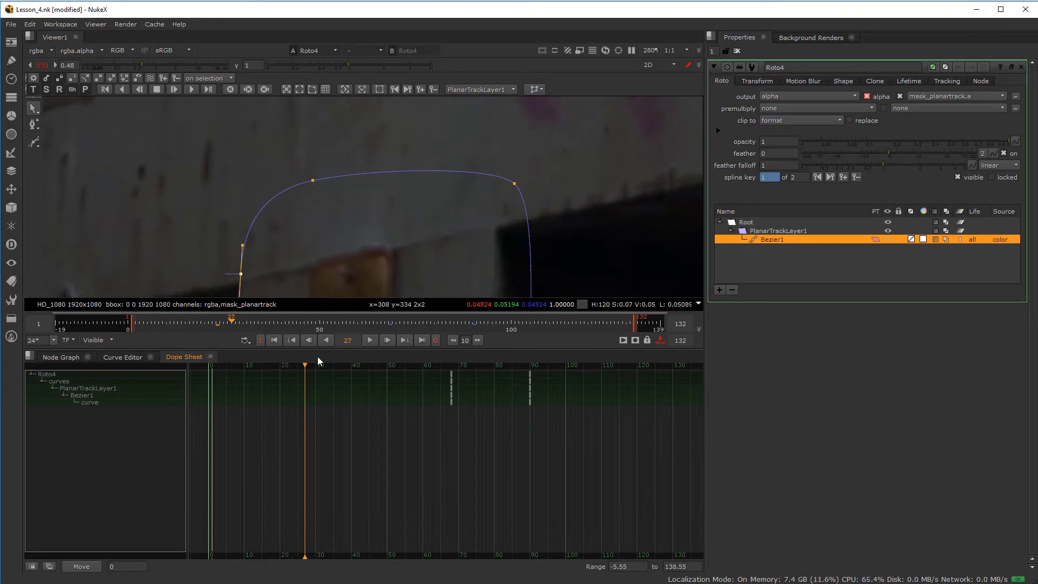
- At frame 27, nudge the Bezier corner point left and rotate the lower-left point's tangent along the edge
scroll(384, 242, "down", 3)
scroll(395, 158, "up", 8)
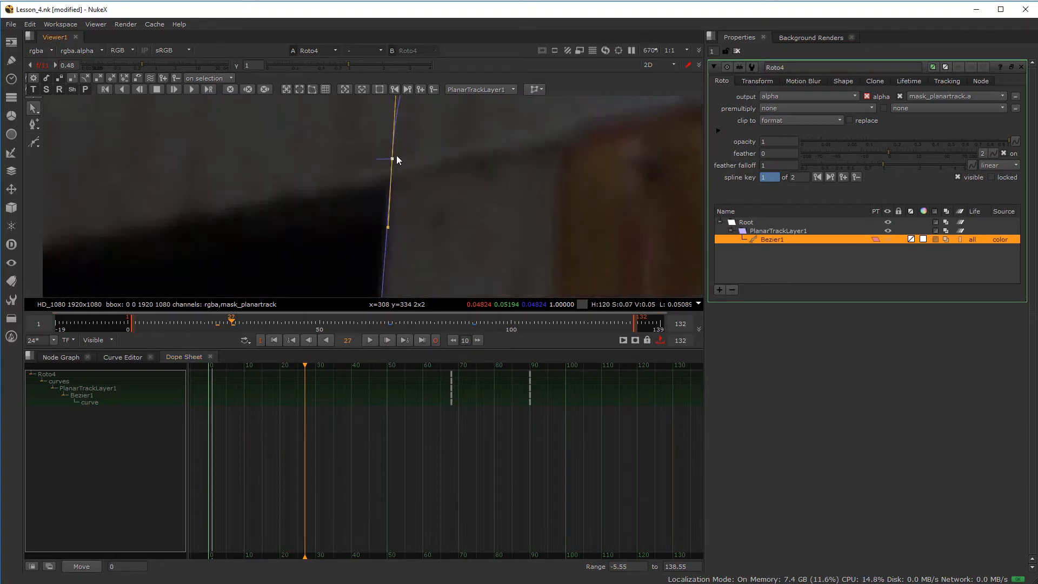
scroll(390, 157, "down", 15)
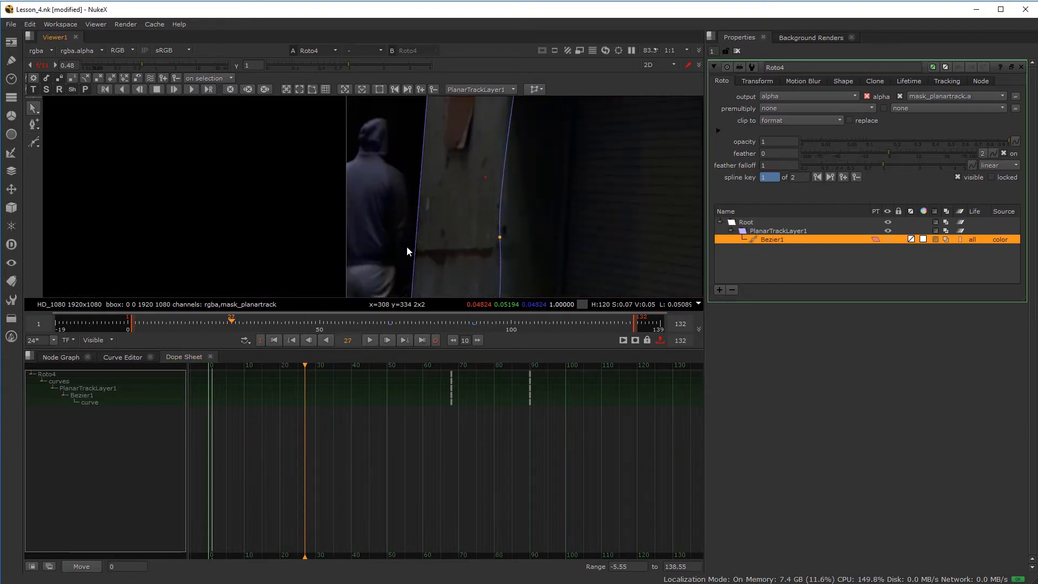
scroll(416, 195, "up", 10)
left_click_drag(416, 190, 414, 189)
left_click(237, 250)
left_click_drag(255, 240, 257, 242)
left_click(418, 188)
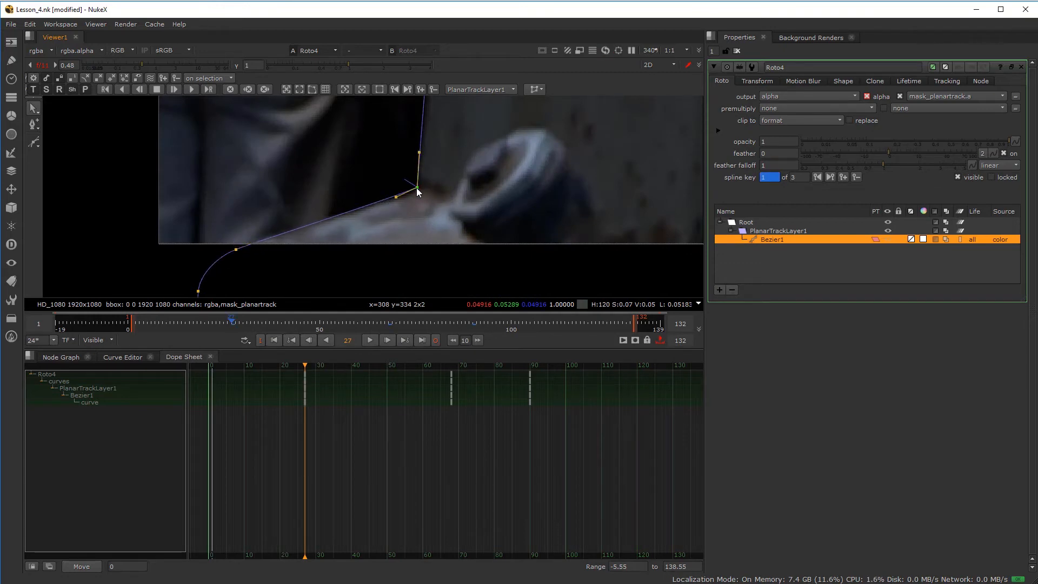
scroll(432, 187, "down", 8)
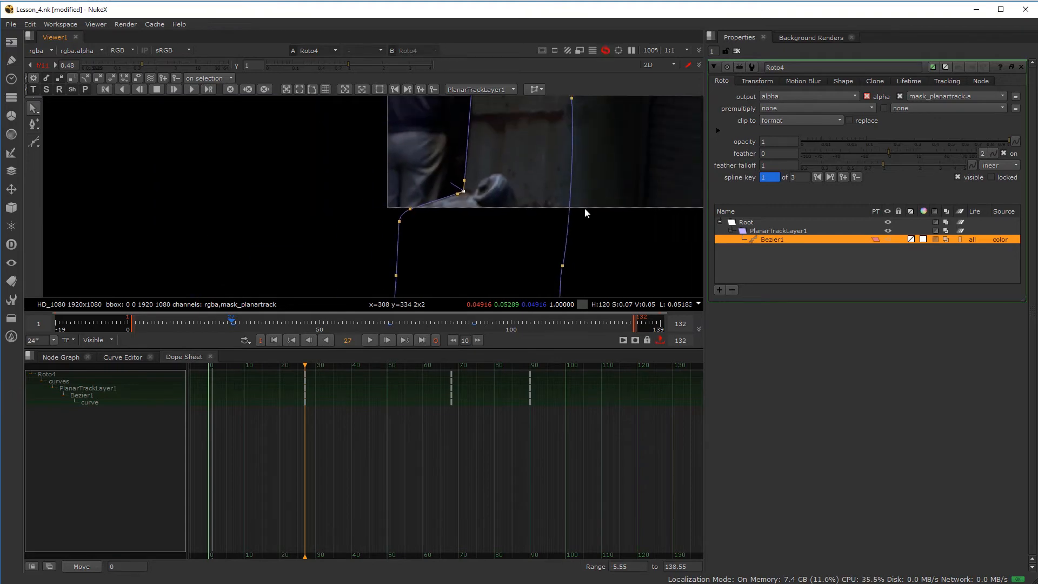
- Return to frame 1 and nudge the corner point up, adding a shape key there
left_click_drag(234, 322, 307, 324)
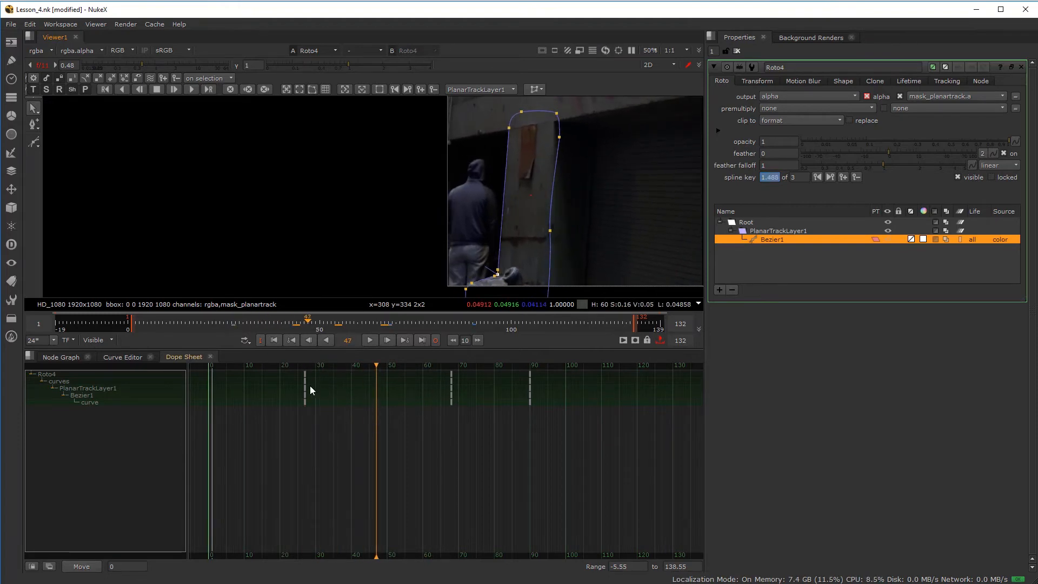
scroll(541, 193, "up", 6)
scroll(408, 232, "down", 1)
middle_click_drag(409, 232, 436, 131)
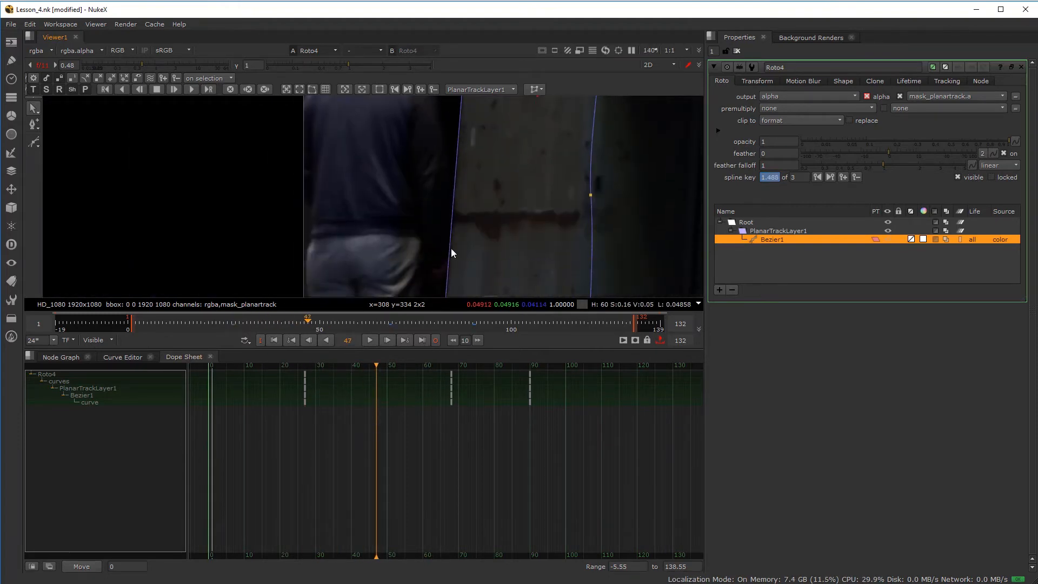
middle_click_drag(494, 218, 522, 104)
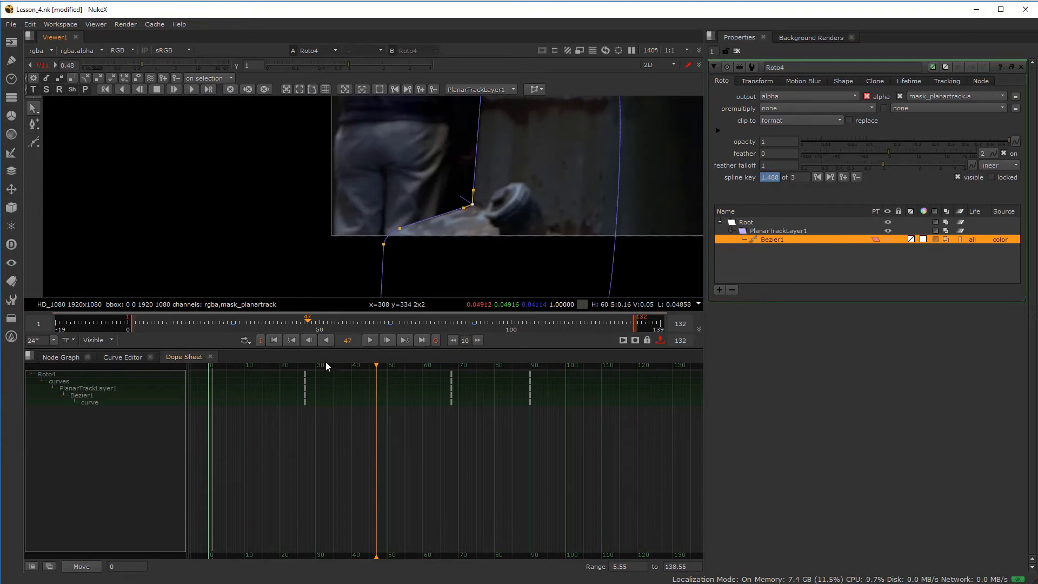
left_click_drag(308, 323, 132, 332)
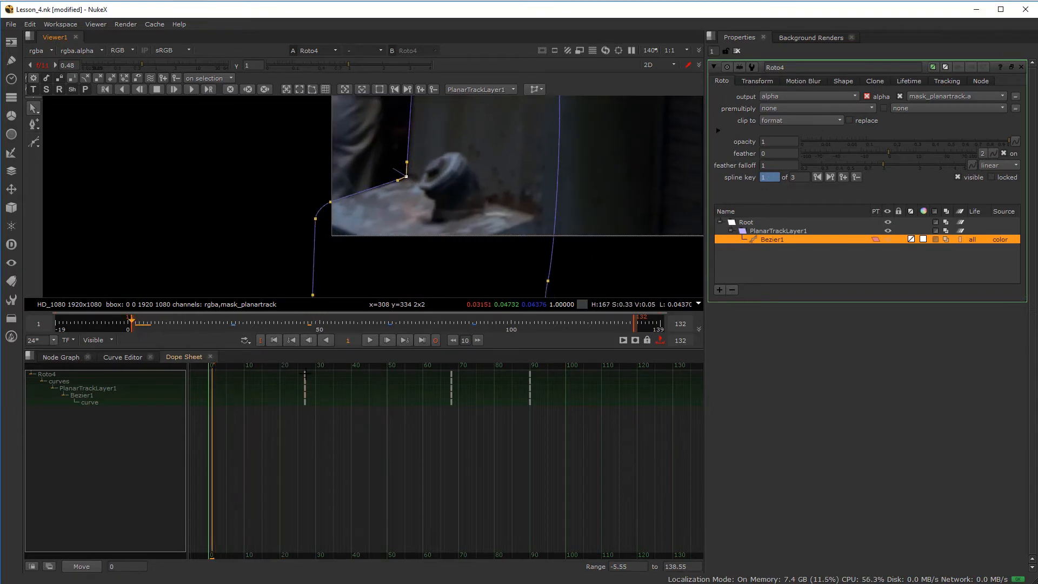
scroll(339, 186, "up", 6)
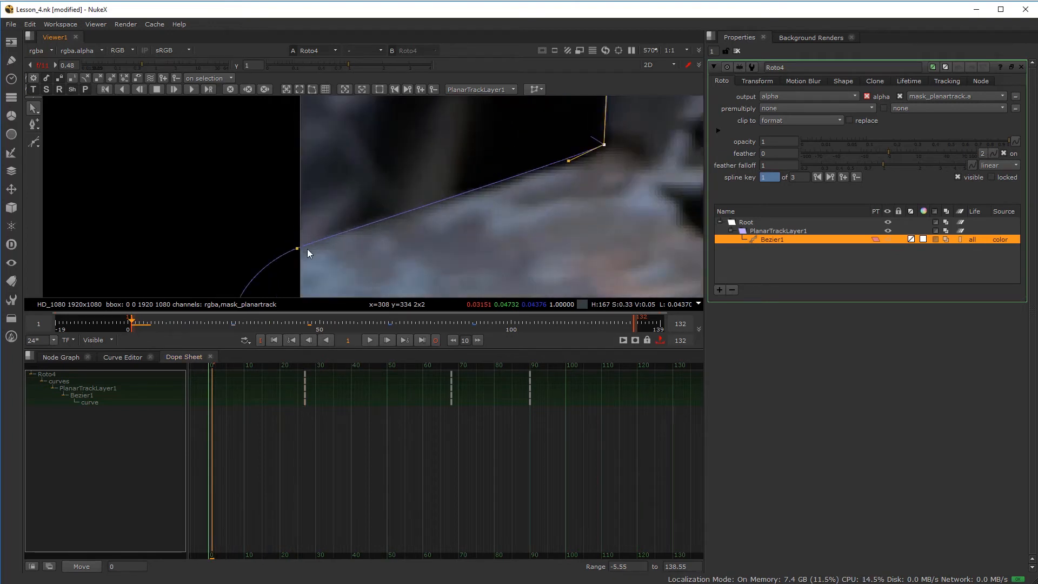
left_click_drag(299, 251, 299, 248)
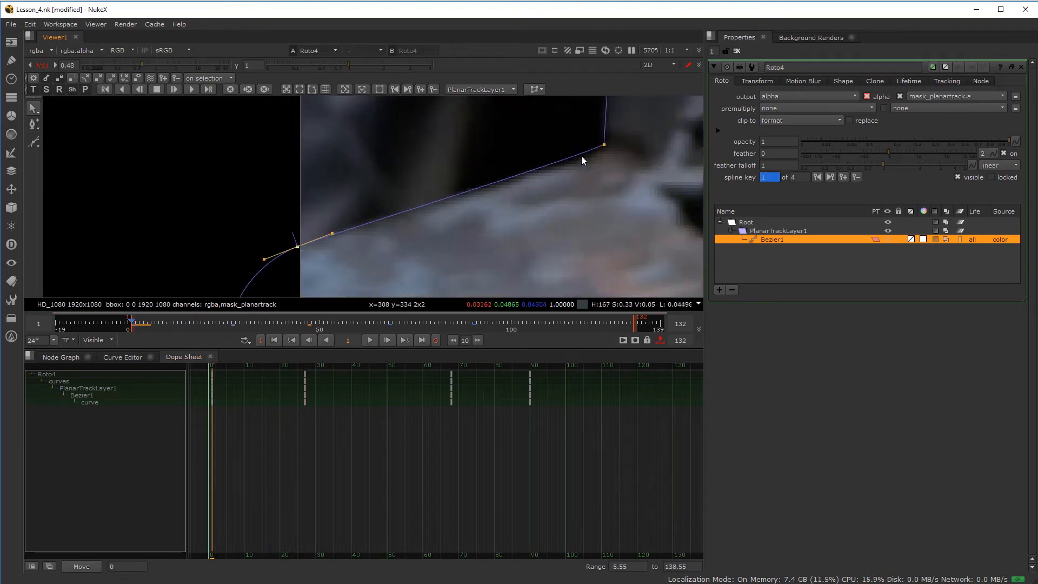
- Shift a right-edge point onto the pillar's edge at frame 1, then move to frame 110
scroll(604, 147, "down", 6)
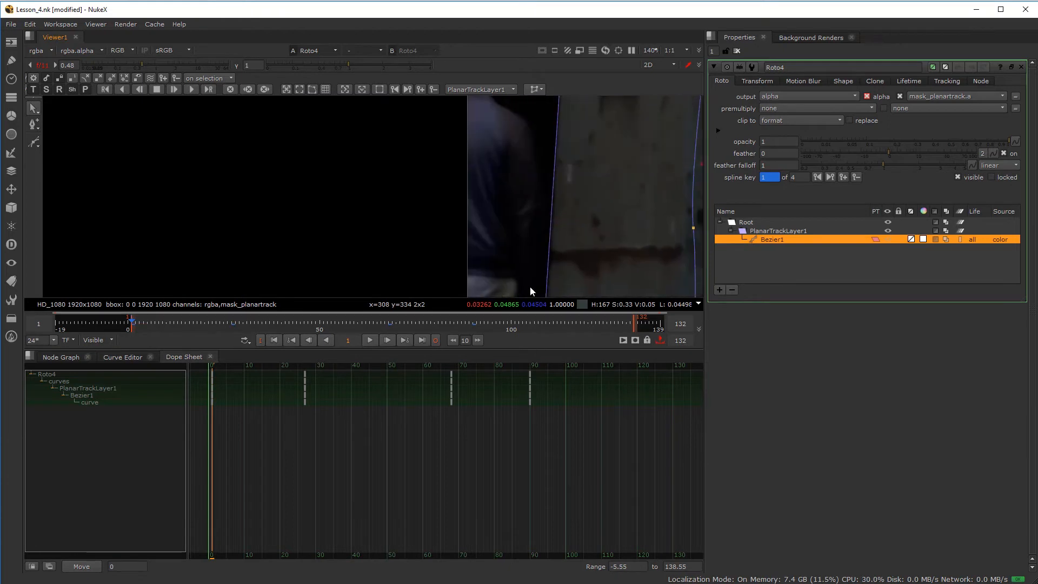
scroll(563, 188, "up", 3)
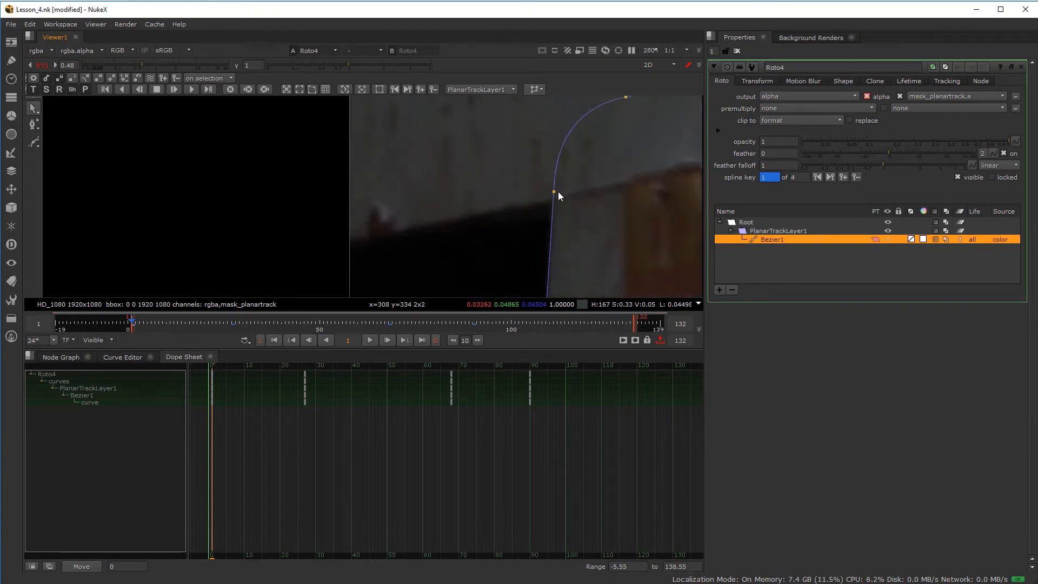
scroll(553, 194, "down", 4)
middle_click_drag(666, 290, 498, 118)
left_click(509, 191)
left_click_drag(510, 191, 518, 190)
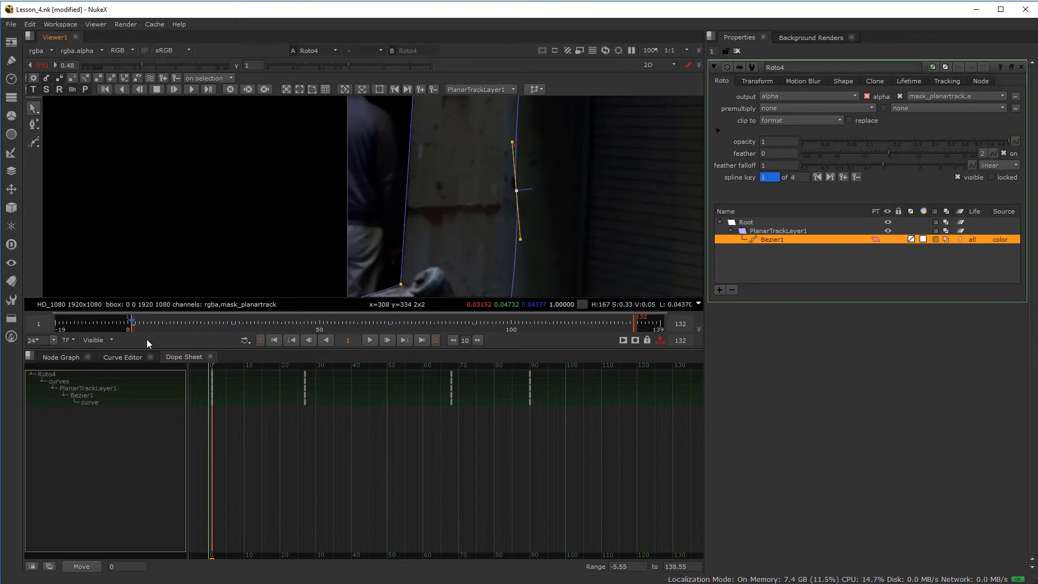
left_click_drag(143, 323, 550, 323)
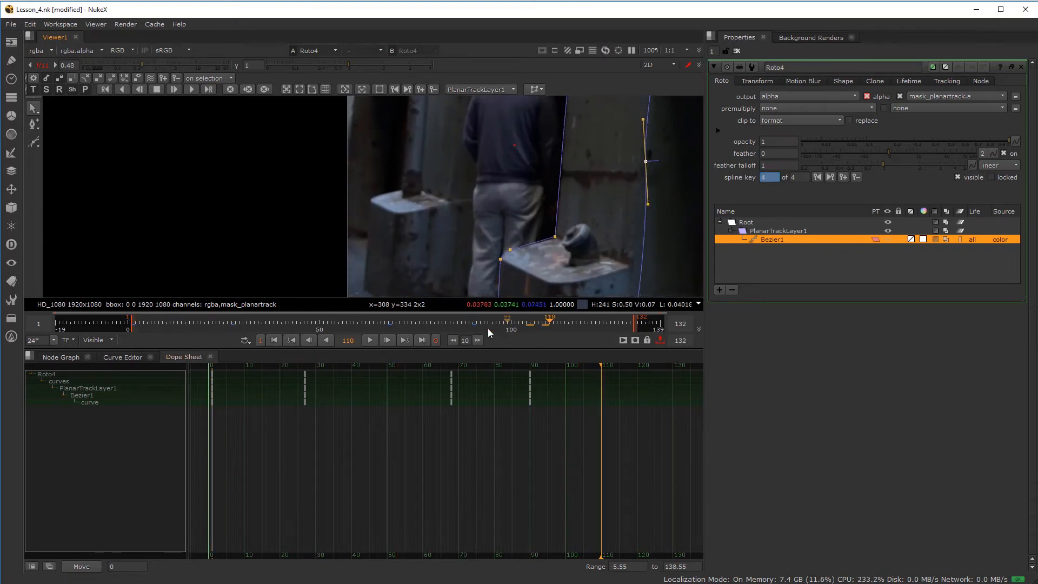
- At frame 110, nudge the corner point and the next curve point to key the shape
scroll(562, 238, "up", 4)
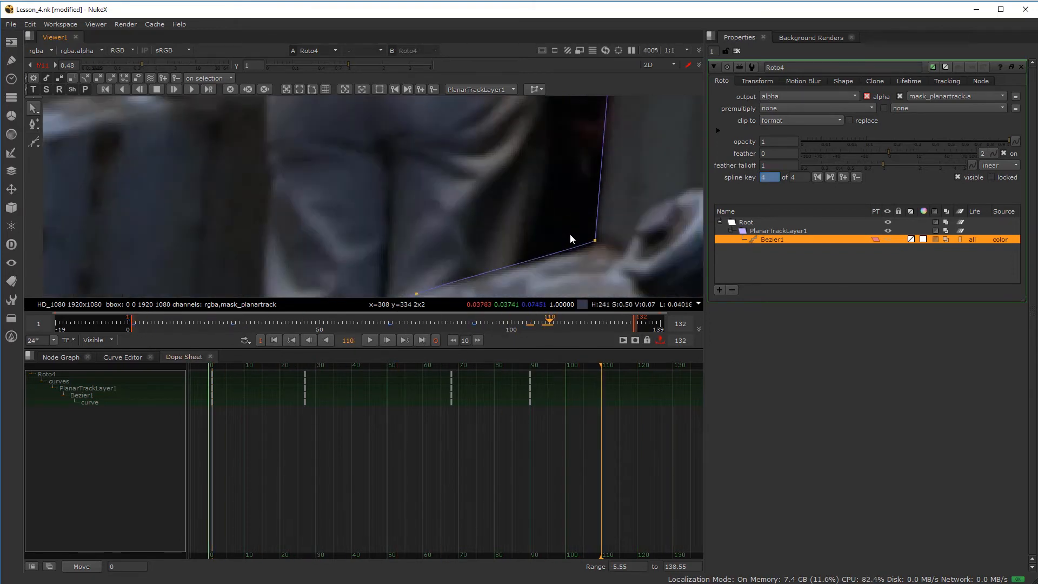
left_click_drag(595, 241, 598, 244)
middle_click_drag(524, 269, 540, 148)
left_click_drag(430, 173, 431, 175)
scroll(403, 206, "down", 1)
middle_click_drag(422, 211, 439, 145)
middle_click_drag(439, 260, 404, 138)
scroll(437, 213, "down", 5)
- Move to frame 132 and nudge the upper-left corner up, adding a key
left_click_drag(617, 324, 631, 328)
scroll(363, 167, "up", 7)
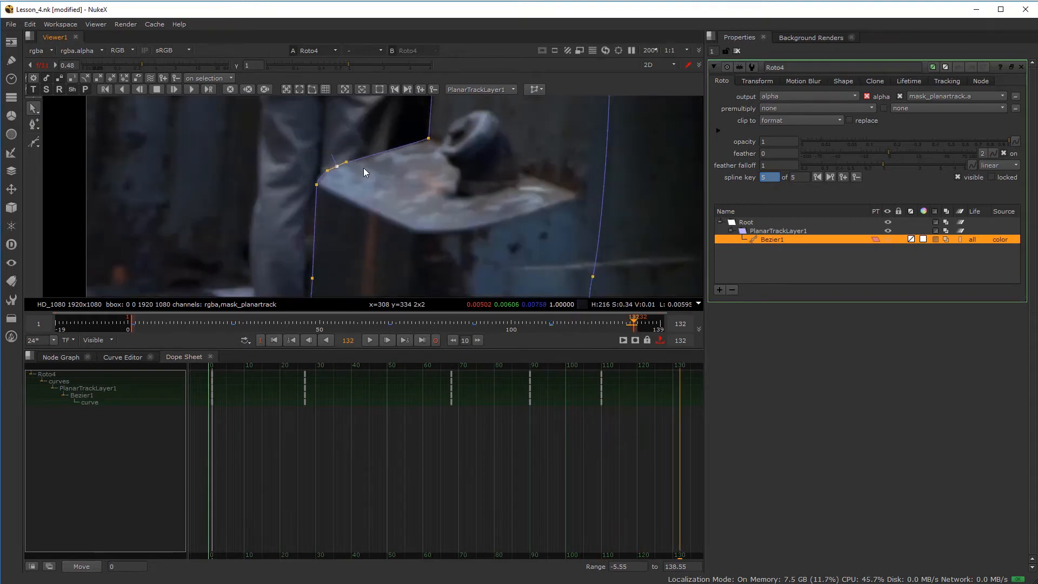
left_click_drag(280, 201, 280, 198)
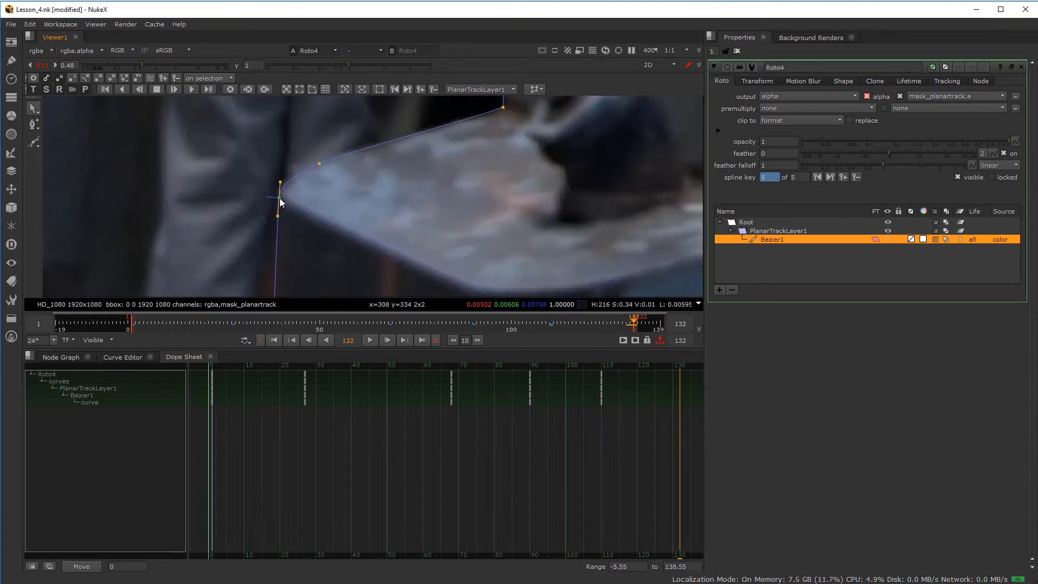
scroll(314, 206, "down", 1)
scroll(410, 210, "down", 1)
middle_click_drag(294, 292, 410, 175)
scroll(405, 141, "up", 4)
- Inspect the lower-left Bezier point and the corner point's tangents at frame 132
left_click(413, 172)
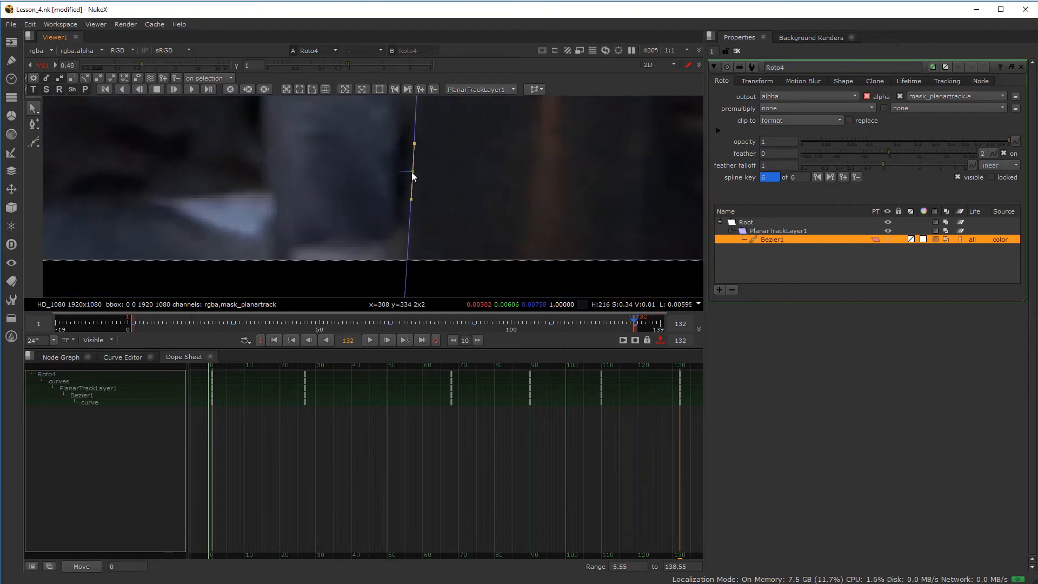
scroll(411, 172, "down", 2)
middle_click_drag(405, 164, 408, 81)
scroll(473, 170, "down", 3)
middle_click_drag(483, 105, 455, 270)
middle_click_drag(489, 136, 497, 217)
middle_click_drag(501, 178, 514, 221)
scroll(525, 139, "up", 6)
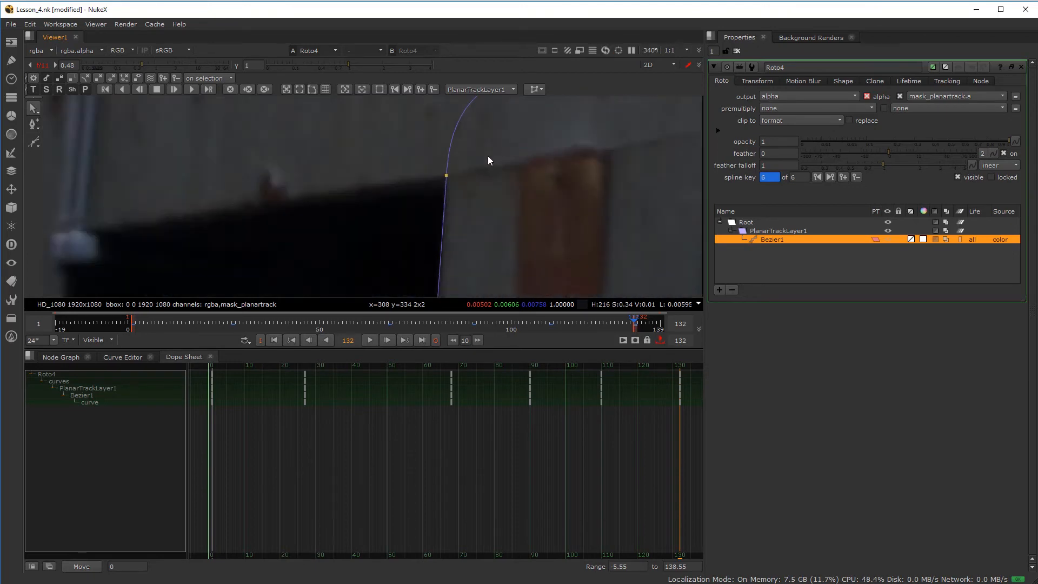
left_click(419, 190)
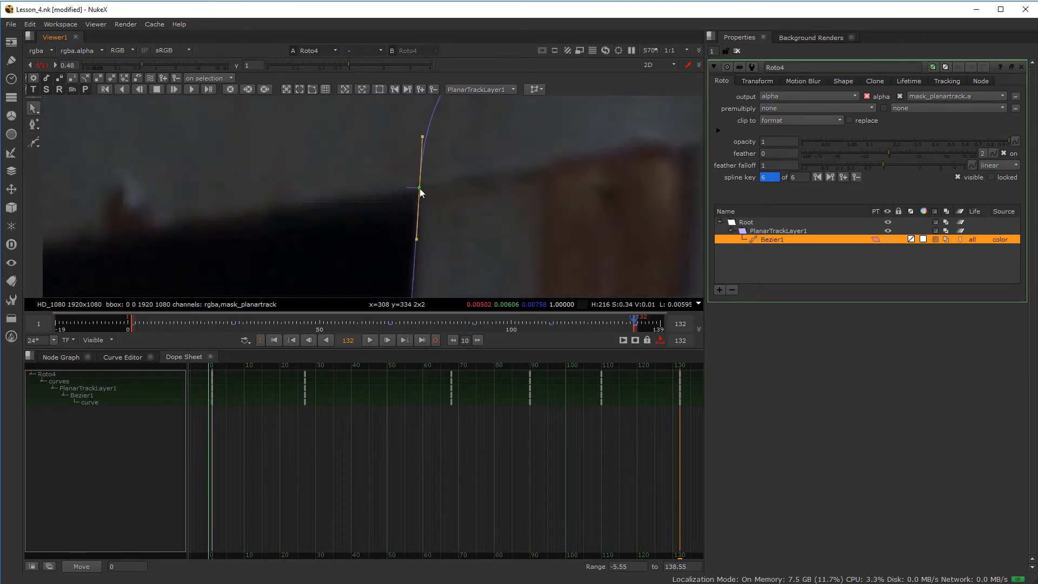
scroll(430, 193, "down", 8)
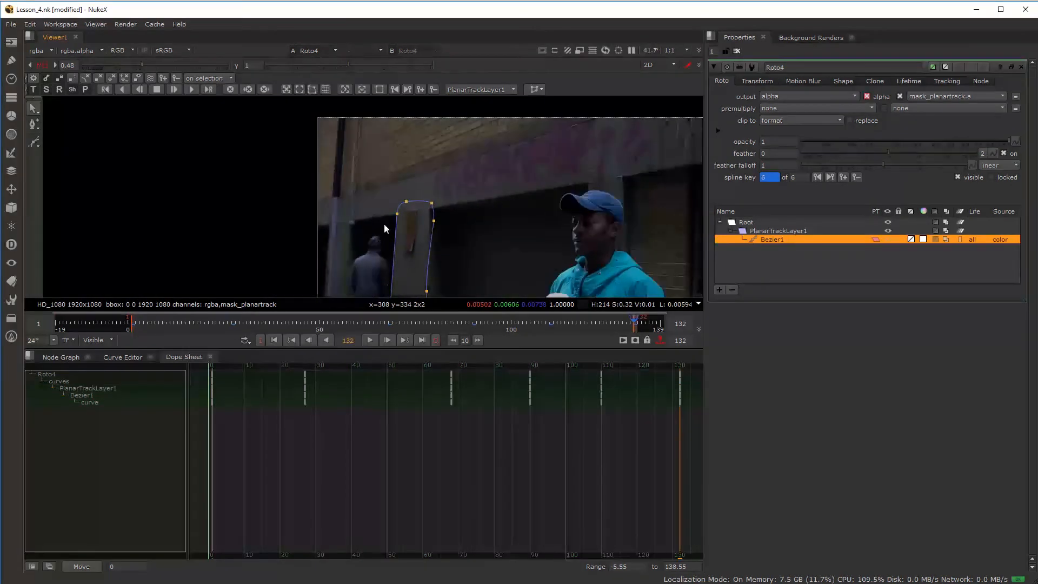
scroll(414, 154, "up", 3)
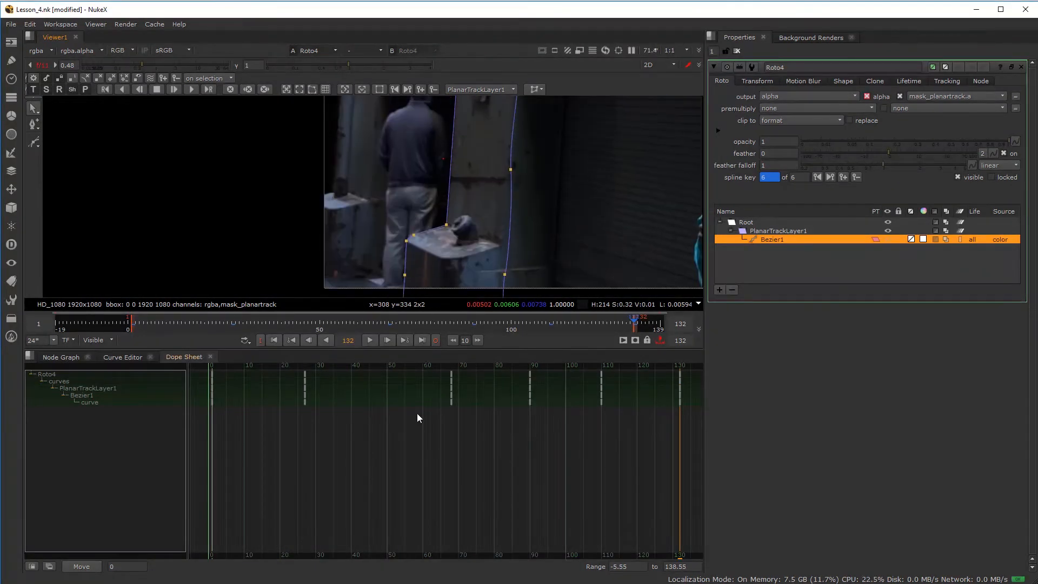
- Play the shot from frame 20 with the viewer maximized to review the track
mouse_move(271, 364)
left_mouse_down()
mouse_move(335, 364)
mouse_move(281, 371)
left_mouse_up()
scroll(372, 230, "down", 3)
left_click(370, 340)
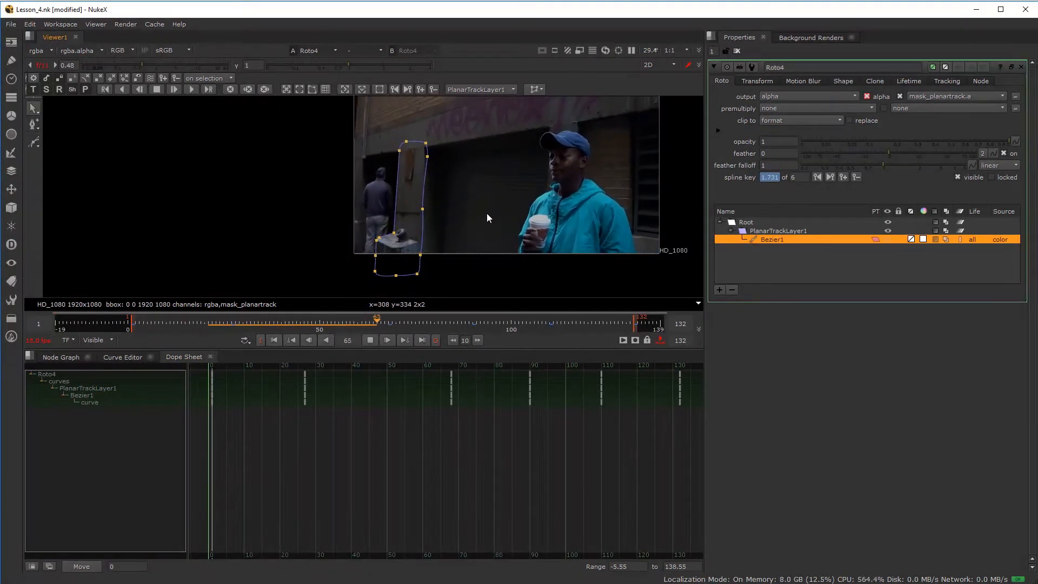
key("space")
key("f")
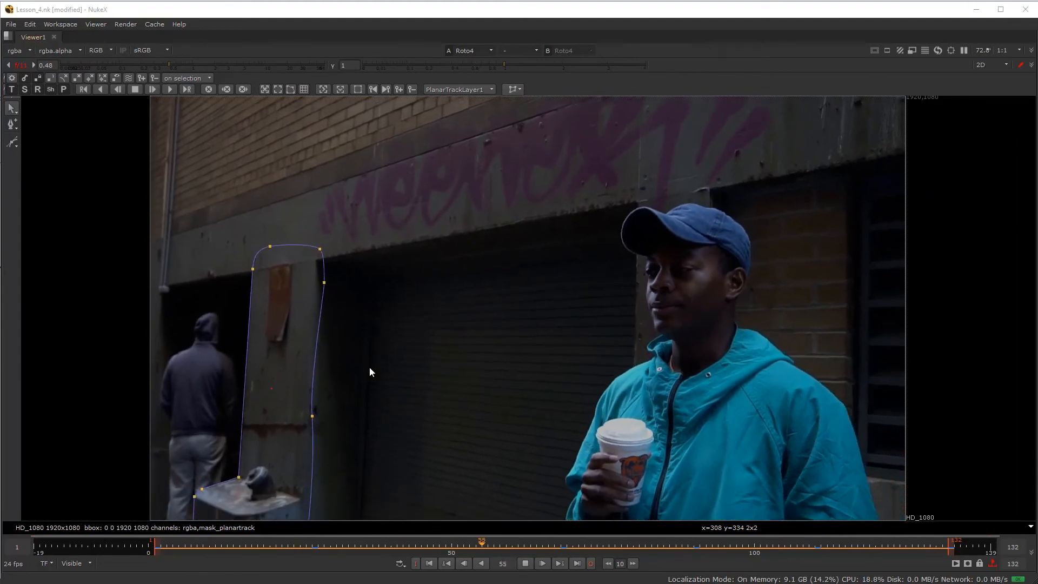
key("space")
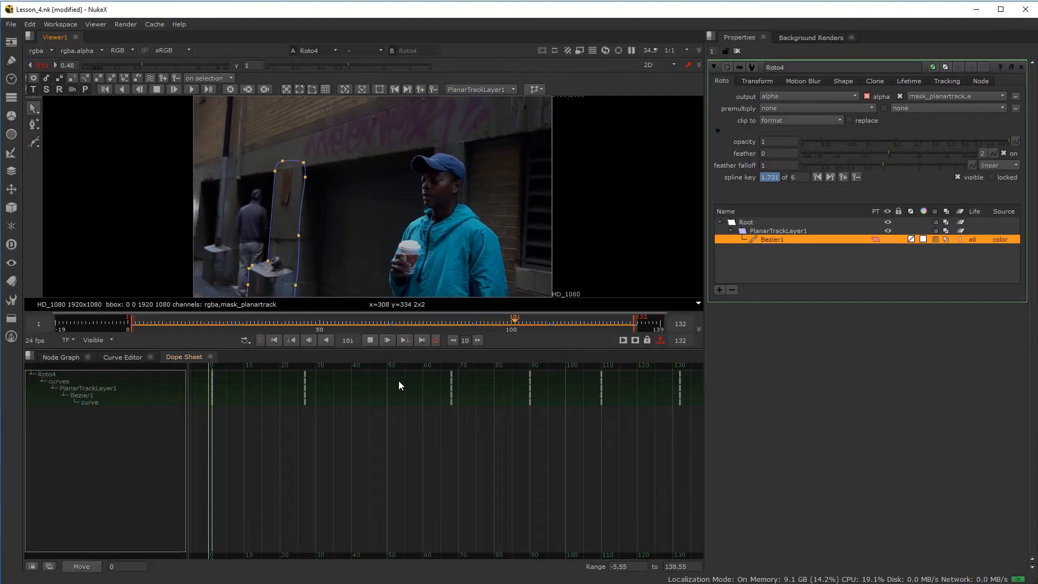
- Stop playback and bring the node tree into view
left_click(369, 340)
left_click(61, 357)
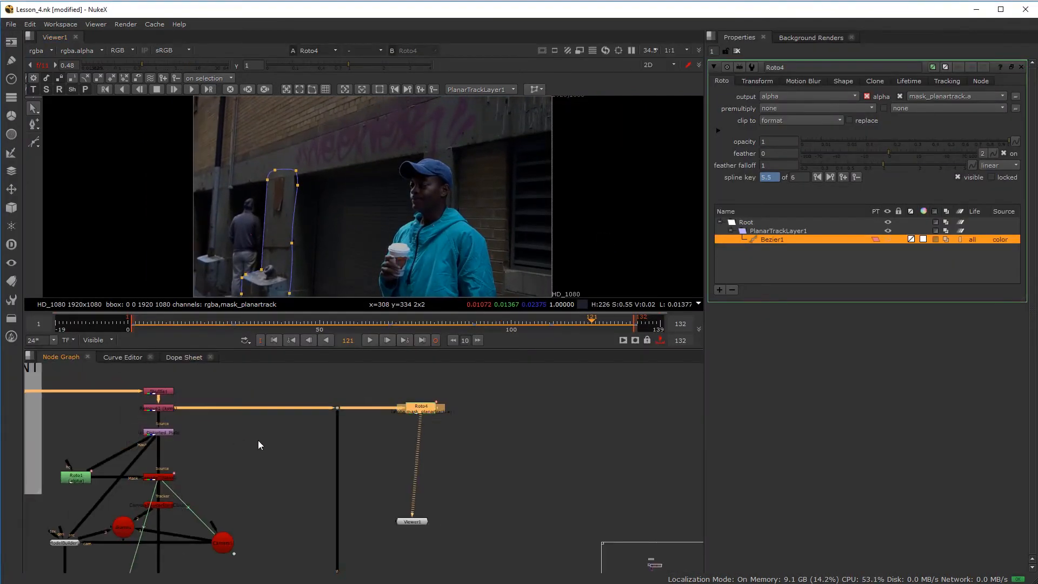
scroll(389, 511, "down", 3)
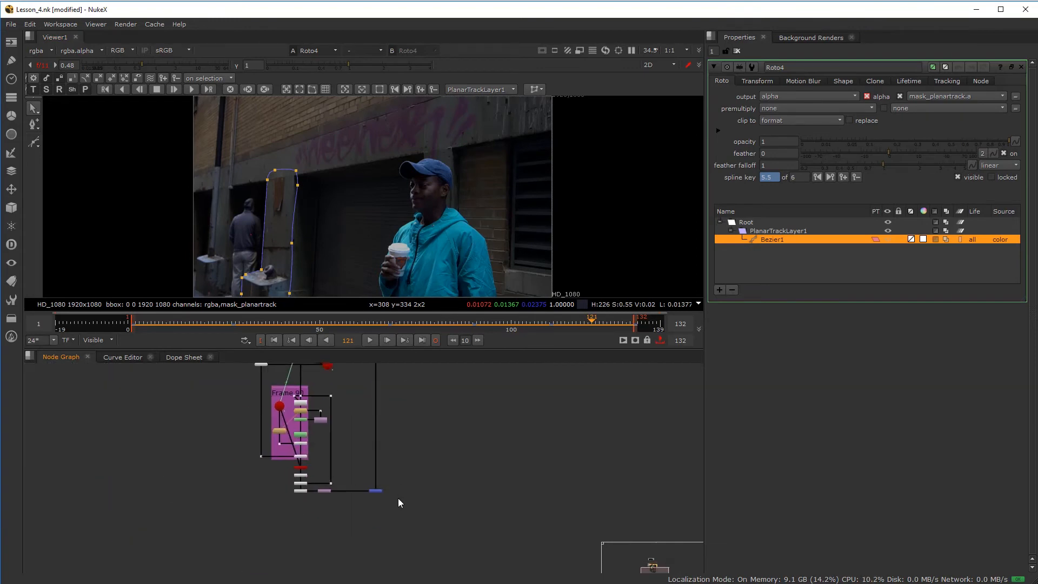
scroll(397, 489, "up", 3)
scroll(395, 476, "up", 2)
- Add Merge7 (over) with B wired to Merge1 and A to Roto4, then open Roto4's properties
key("m")
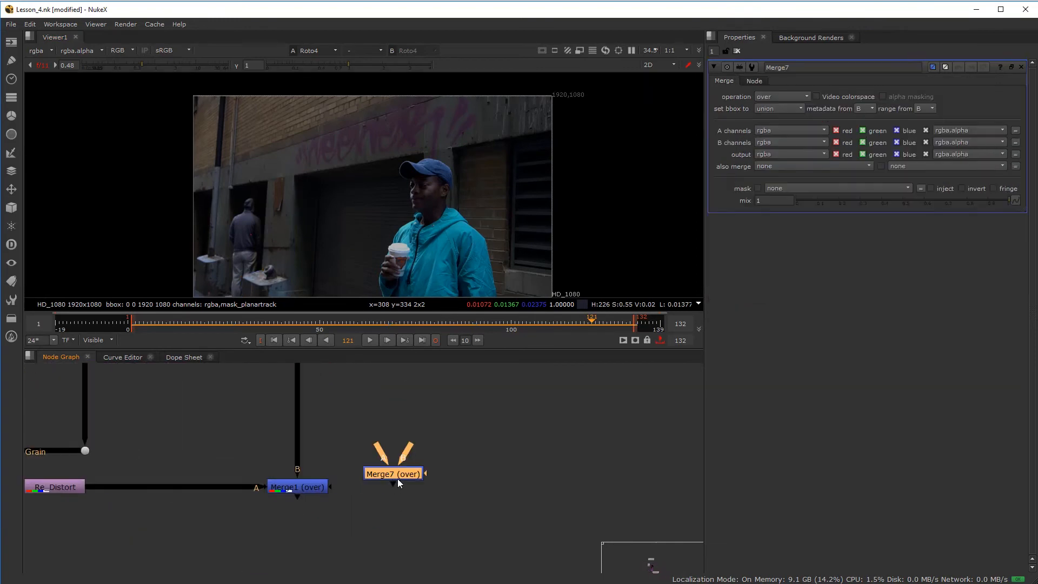
left_click_drag(343, 480, 299, 483)
scroll(467, 468, "down", 4)
middle_click_drag(466, 468, 457, 512)
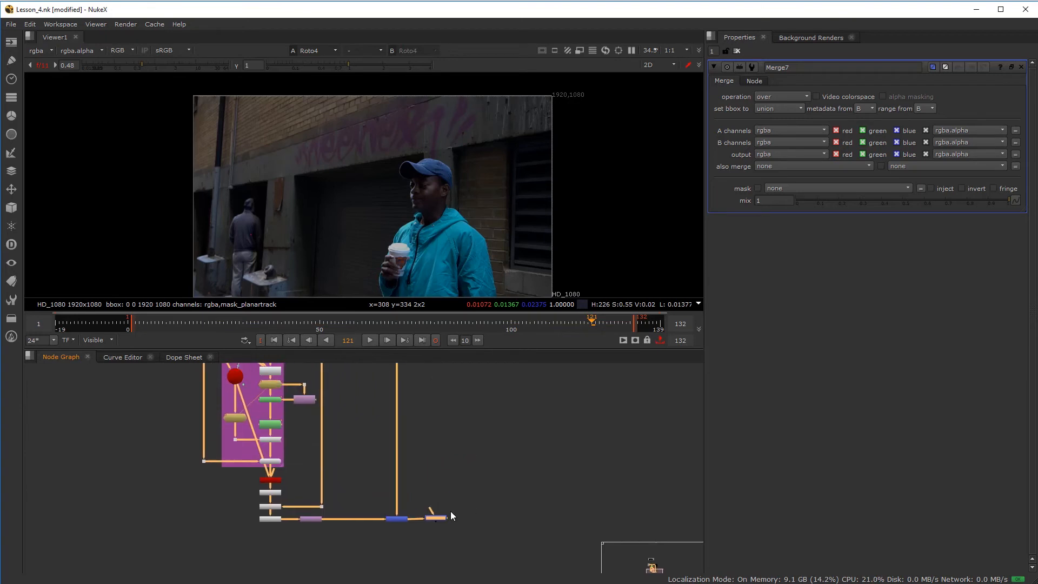
middle_click_drag(440, 404, 410, 502)
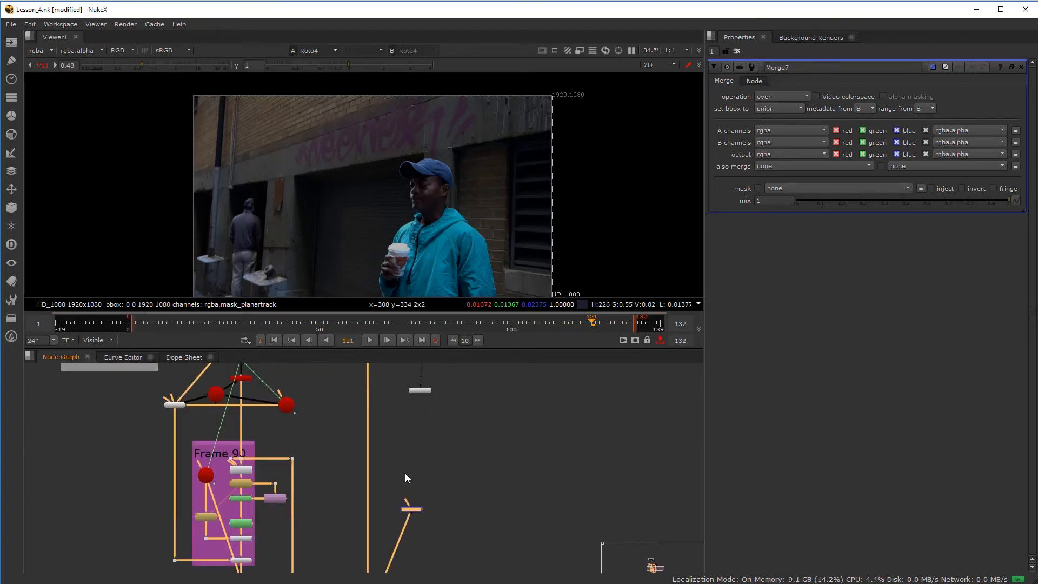
left_click_drag(406, 493, 432, 369)
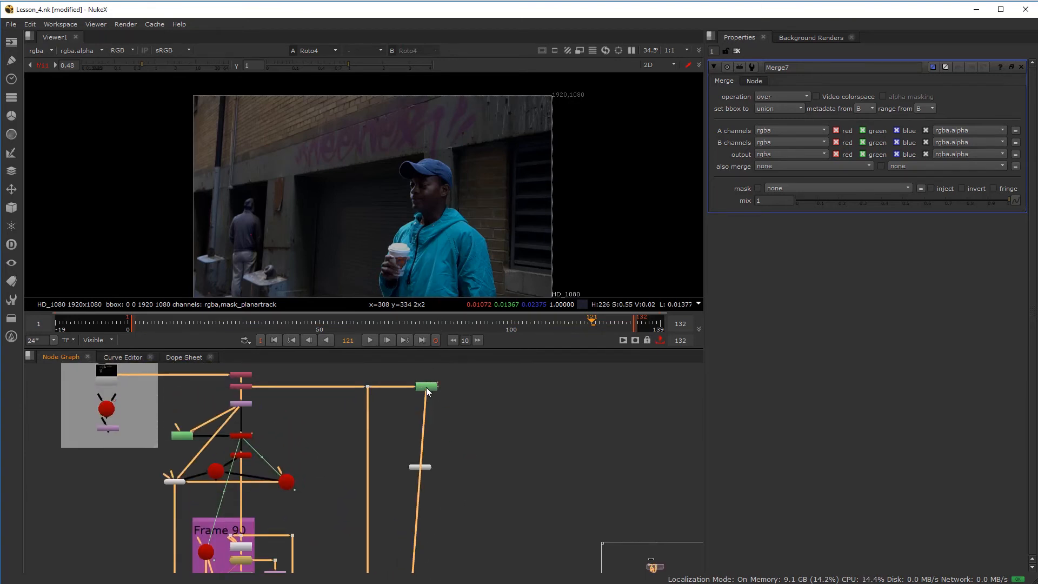
double_click(426, 387)
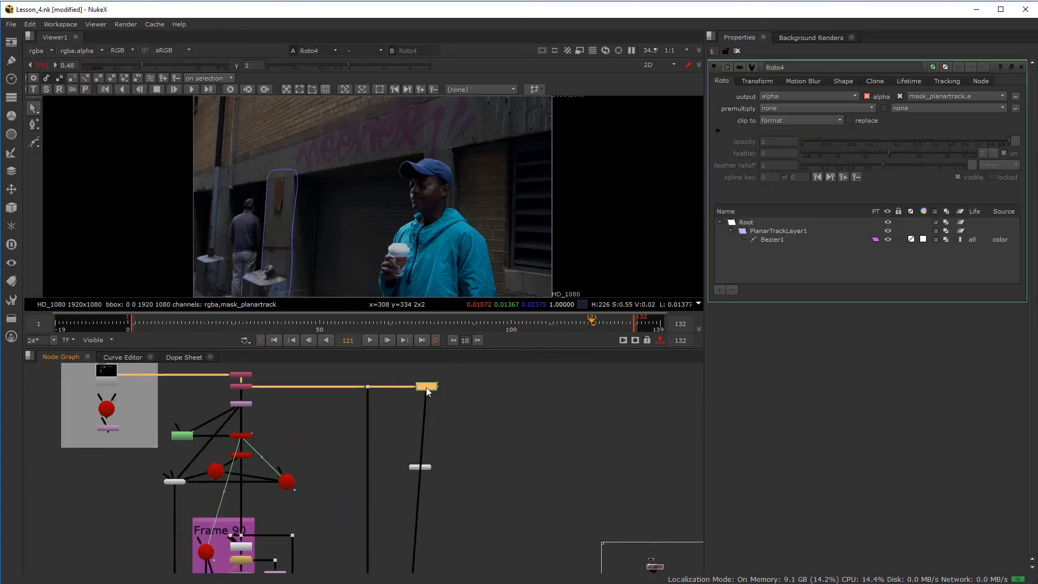
- Set Roto4's premultiply to rgb and turn on replace
left_click(802, 104)
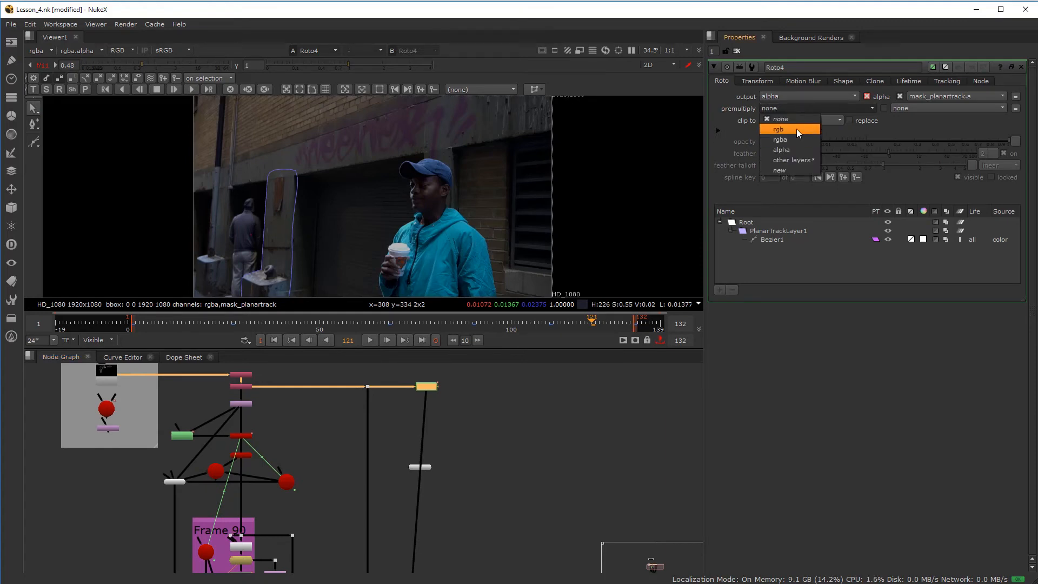
left_click(797, 129)
left_click(851, 121)
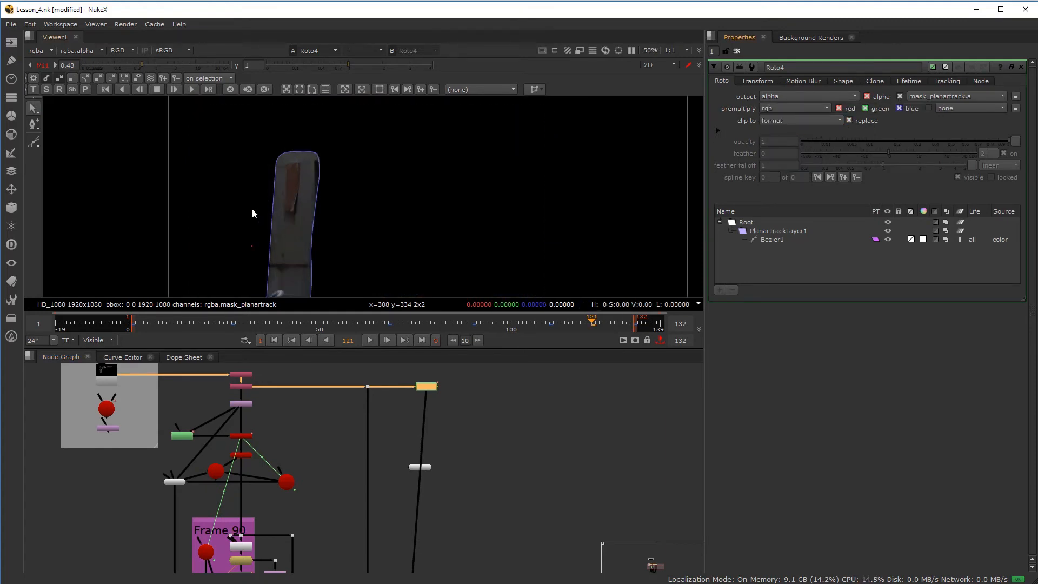
- Select Bezier1 and set its feather to -2
scroll(299, 186, "up", 3)
scroll(288, 210, "up", 5)
scroll(287, 209, "up", 2)
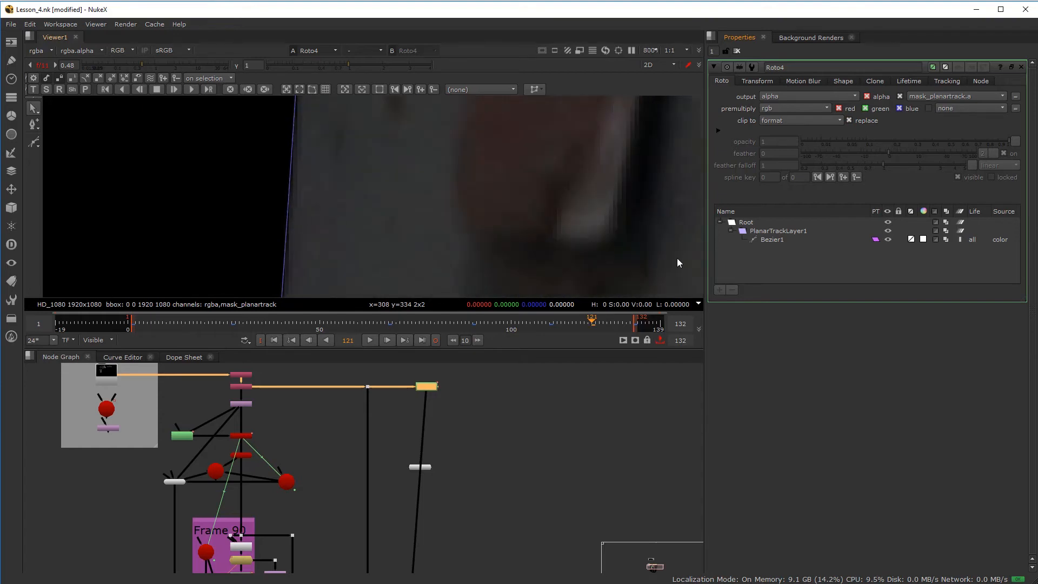
left_click(771, 240)
left_click_drag(892, 154, 877, 152)
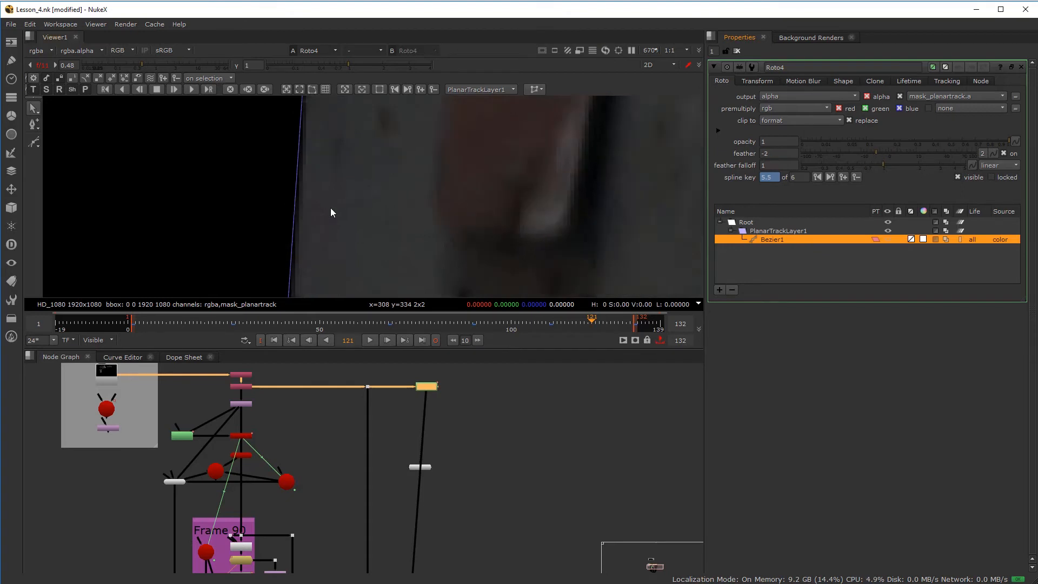
scroll(330, 208, "down", 5)
scroll(332, 204, "up", 2)
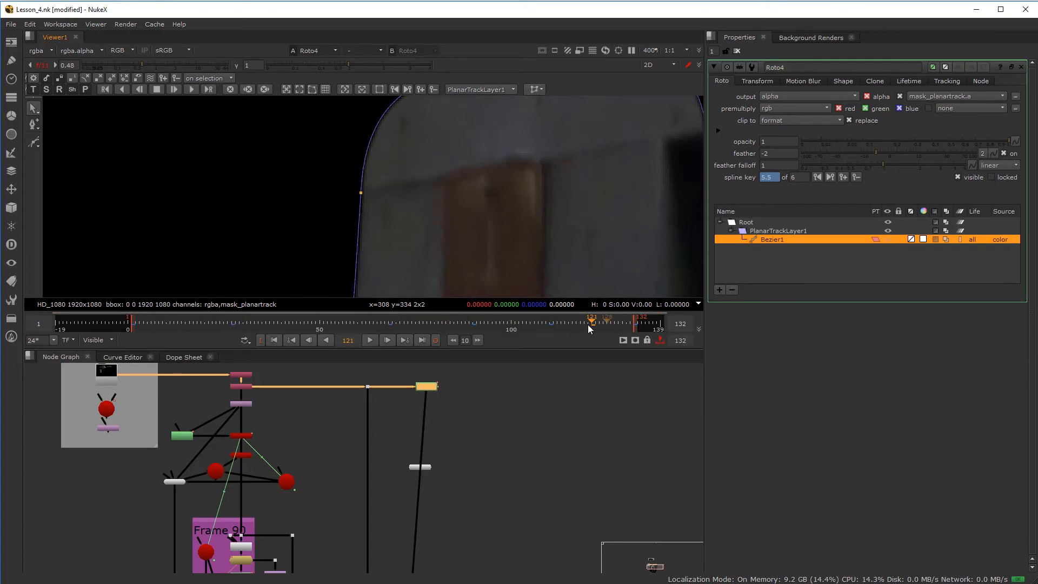
- At frame 100 with ripple edit on, pull the left edge feather outward, check neighbouring frames, then undo it
left_click(550, 324)
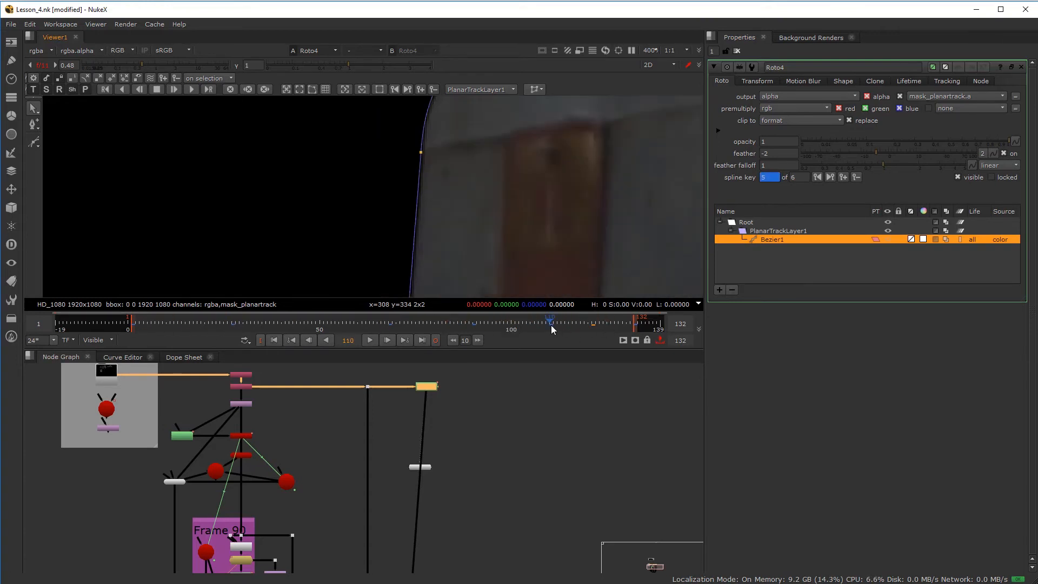
left_click(503, 325)
left_click(511, 323)
scroll(471, 192, "down", 3)
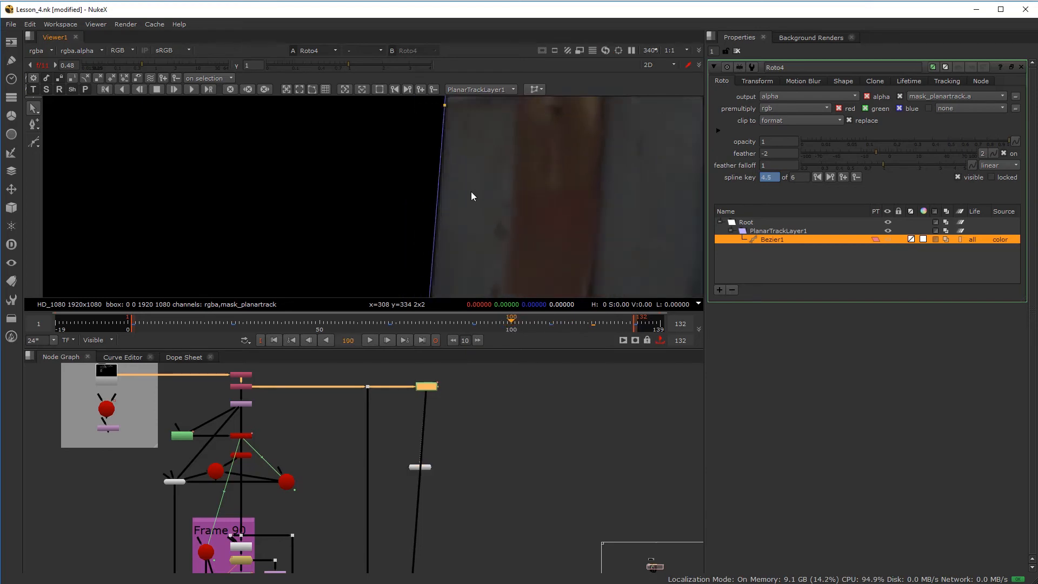
scroll(465, 172, "up", 2)
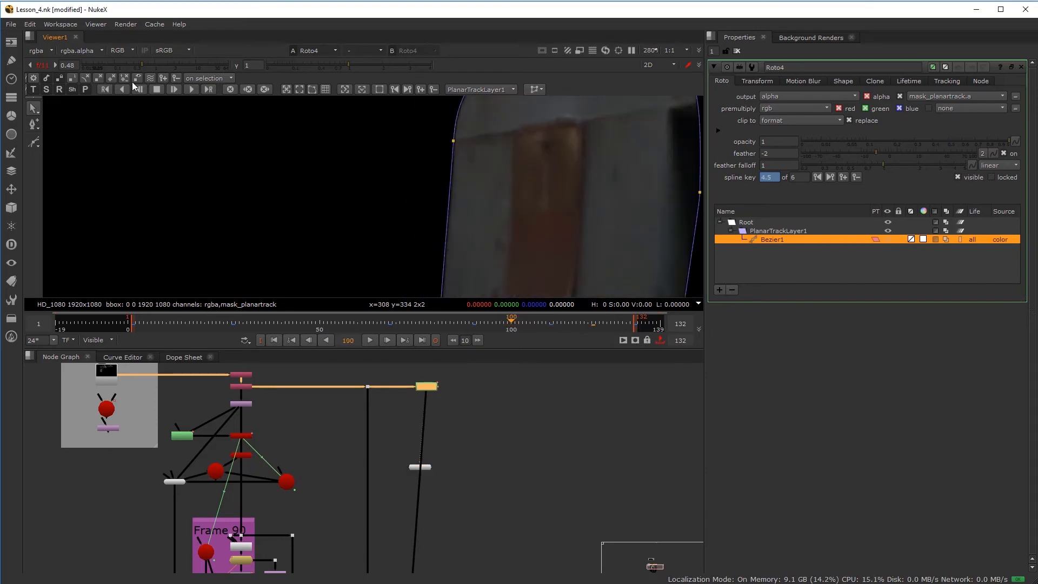
left_click(151, 78)
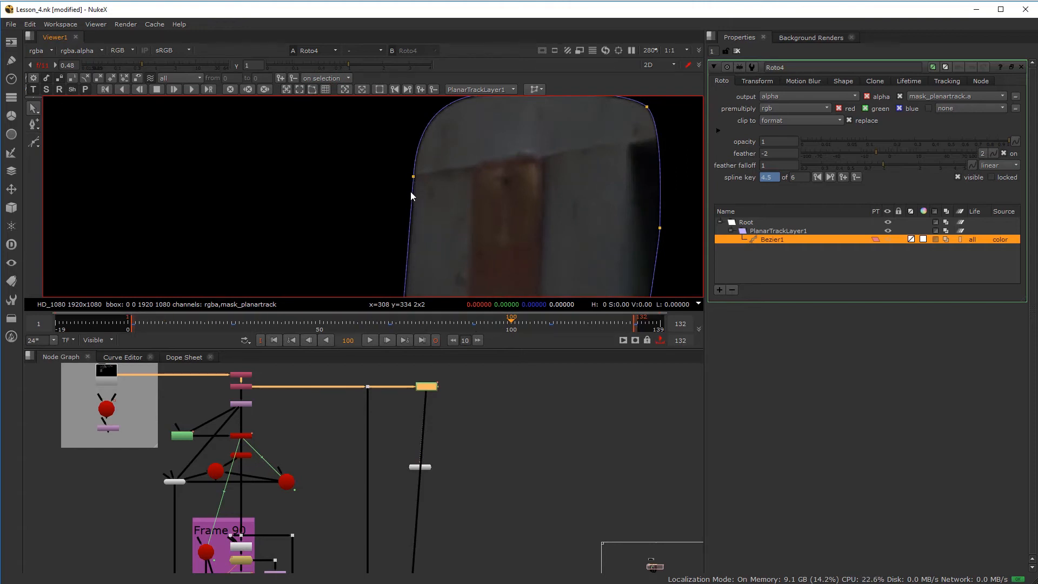
left_click_drag(396, 178, 350, 180)
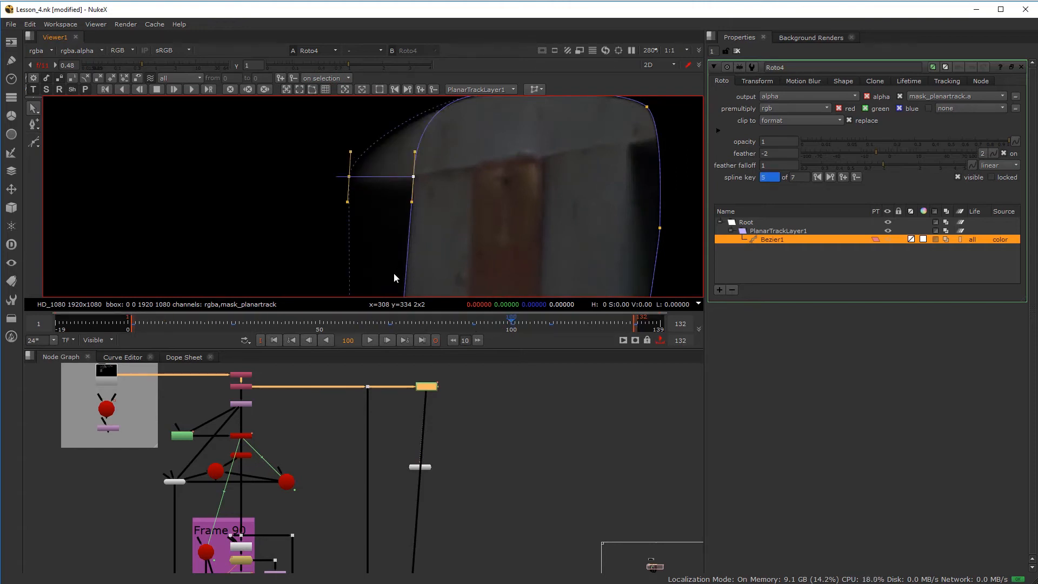
left_click_drag(517, 328, 488, 318)
key("ctrl+z")
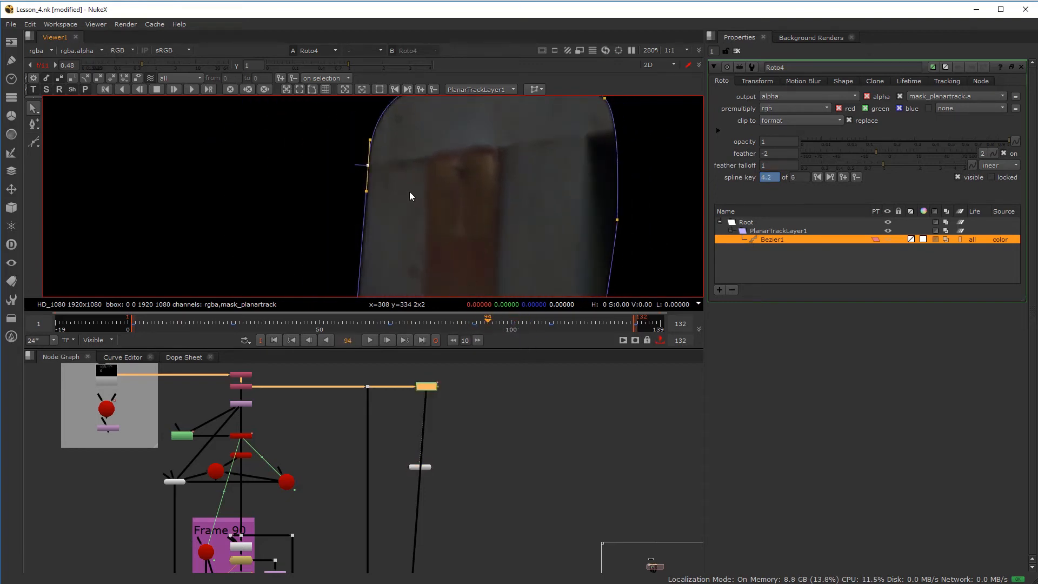
- At frame 97 with ripple off, adjust the left edge point, undo the feather offset, and return to frame 90
left_click_drag(488, 323, 501, 325)
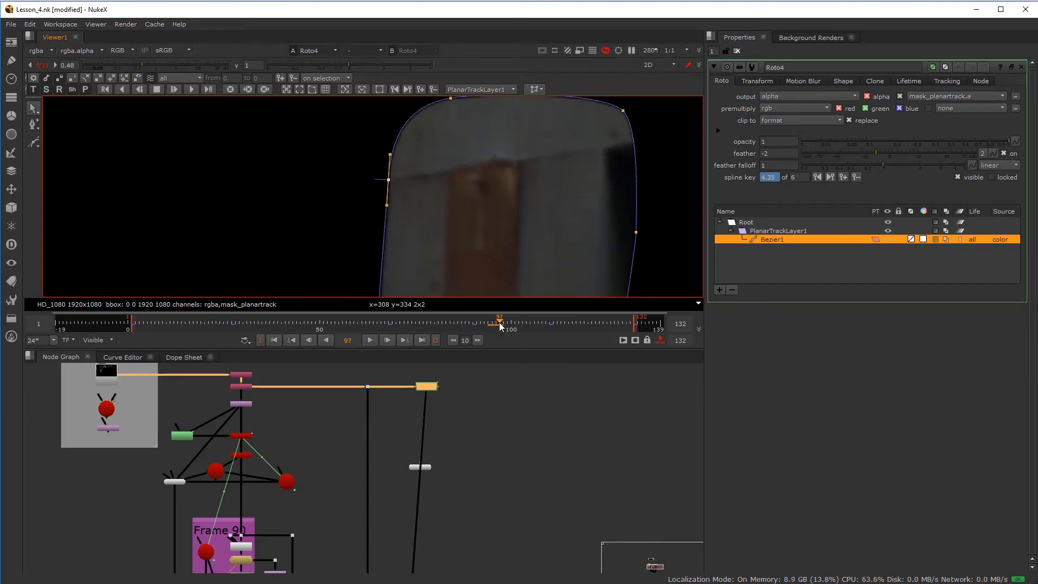
left_click(151, 79)
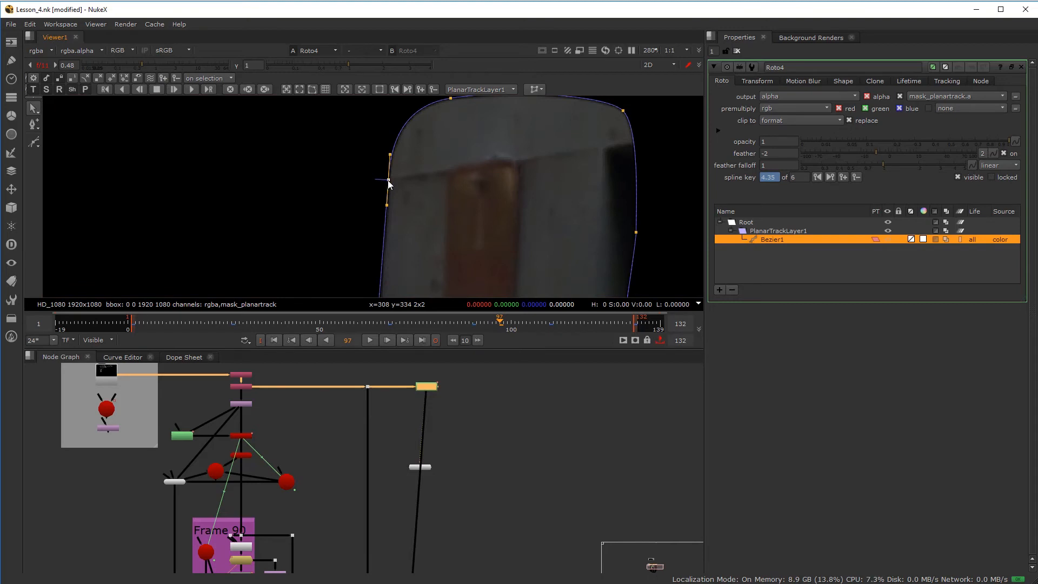
left_click_drag(344, 182, 344, 180)
mouse_move(495, 323)
left_mouse_down()
mouse_move(481, 324)
mouse_move(530, 330)
mouse_move(537, 319)
mouse_move(507, 323)
left_mouse_up()
key("ctrl+z")
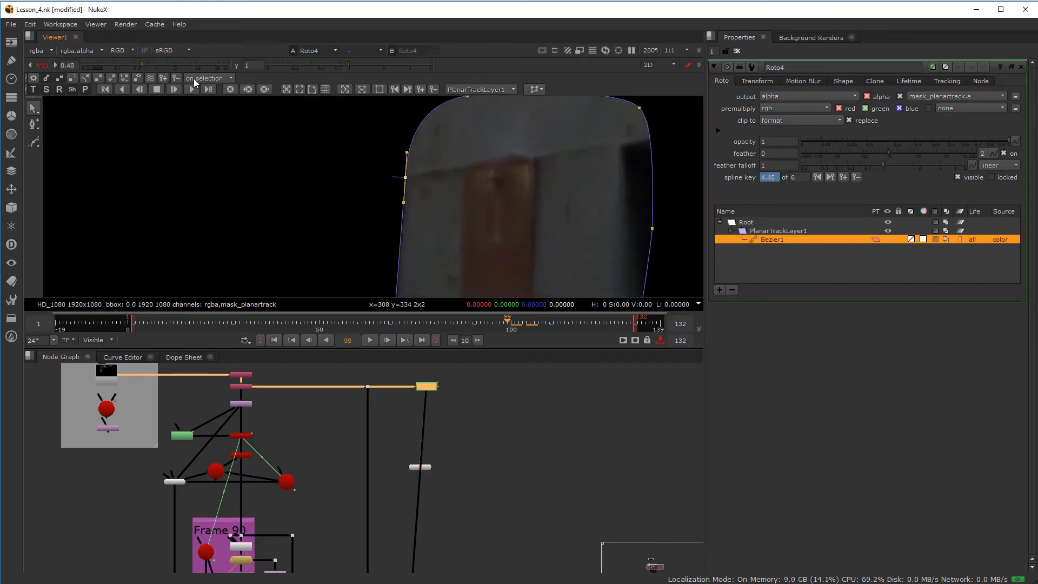
left_click(151, 79)
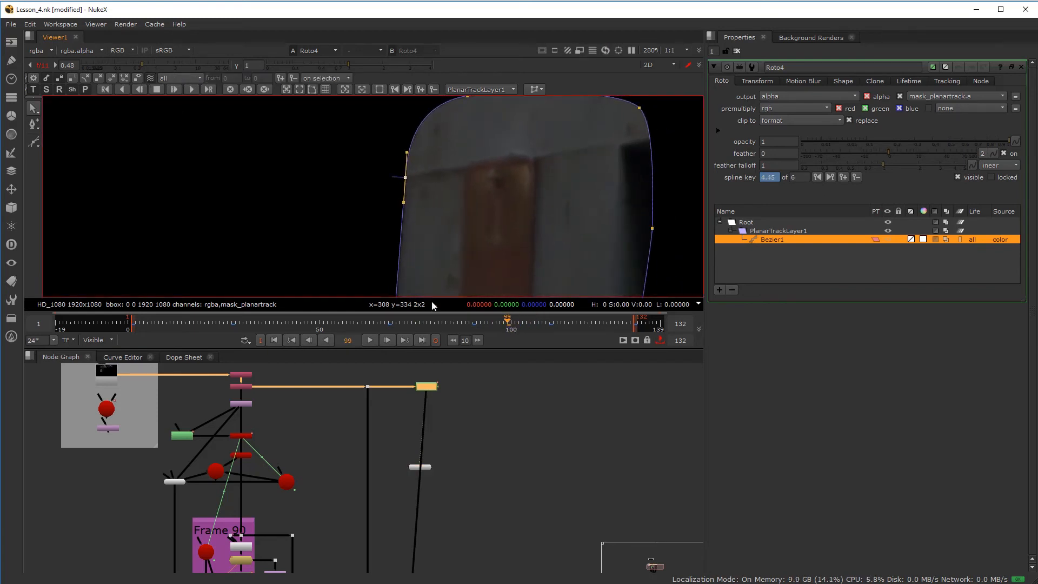
left_click_drag(493, 324, 475, 324)
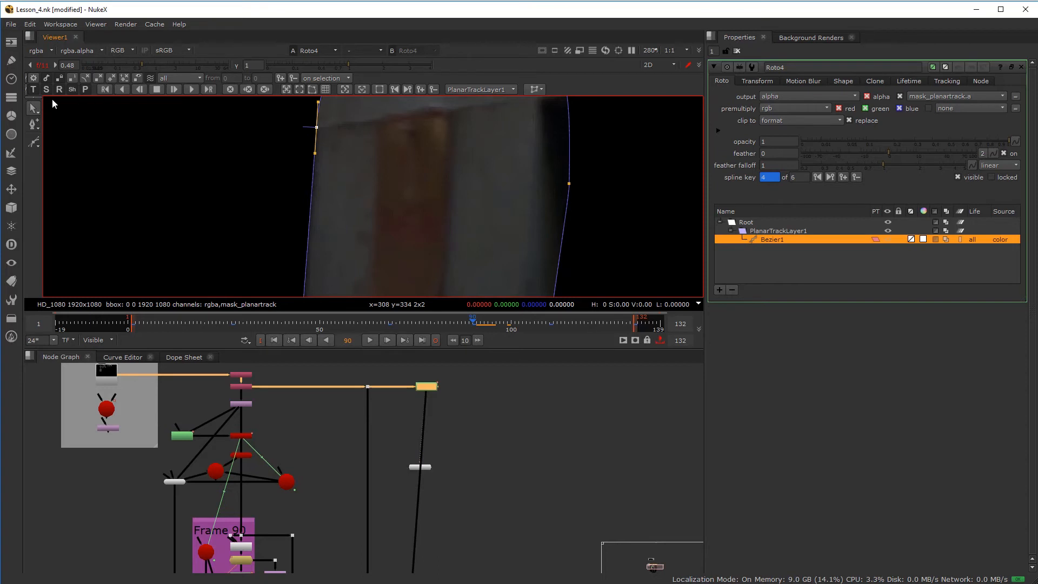
- Turn off ripple edit, reset the viewer gain, and rearrange nodes with the Viewer below the merges
left_click(137, 79)
left_click(43, 65)
scroll(241, 132, "down", 8)
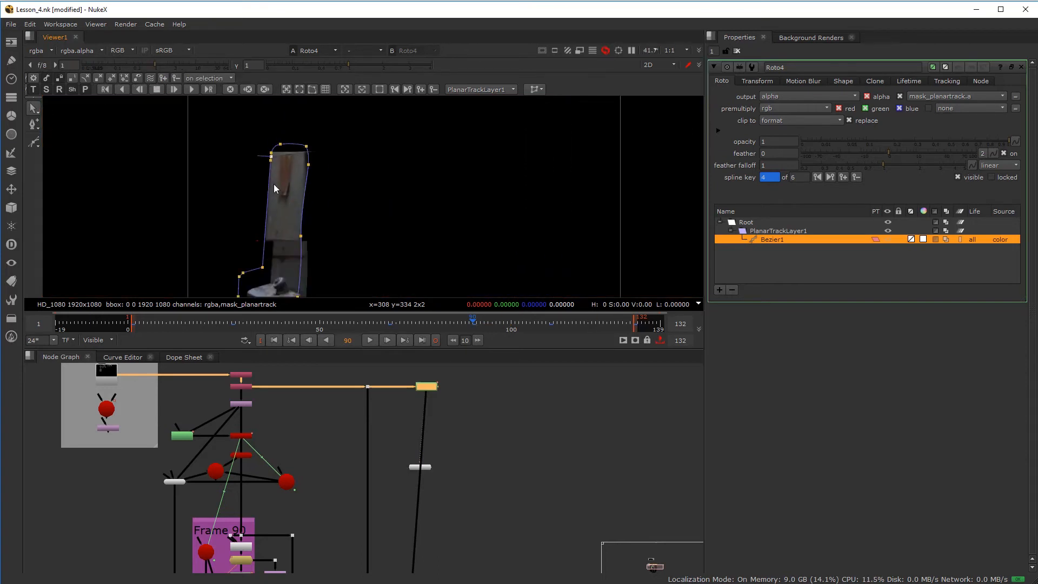
scroll(404, 519, "down", 5)
middle_click_drag(402, 545, 405, 452)
scroll(384, 494, "up", 6)
middle_click_drag(452, 421, 388, 563)
scroll(388, 563, "down", 9)
scroll(406, 455, "up", 3)
middle_click_drag(404, 528, 415, 380)
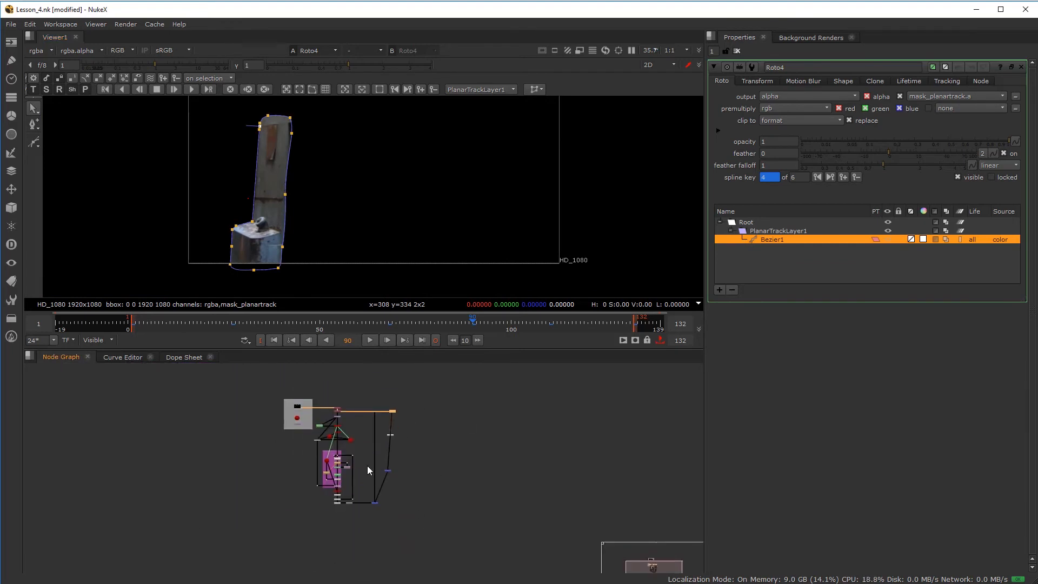
scroll(368, 466, "up", 5)
left_click_drag(404, 467, 419, 550)
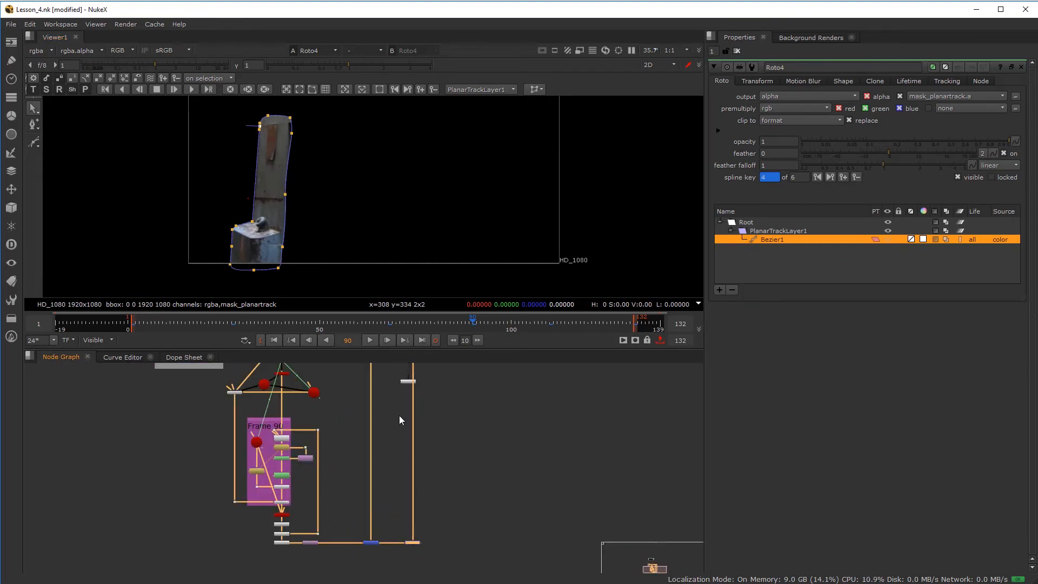
left_click_drag(406, 383, 437, 567)
scroll(436, 567, "up", 3)
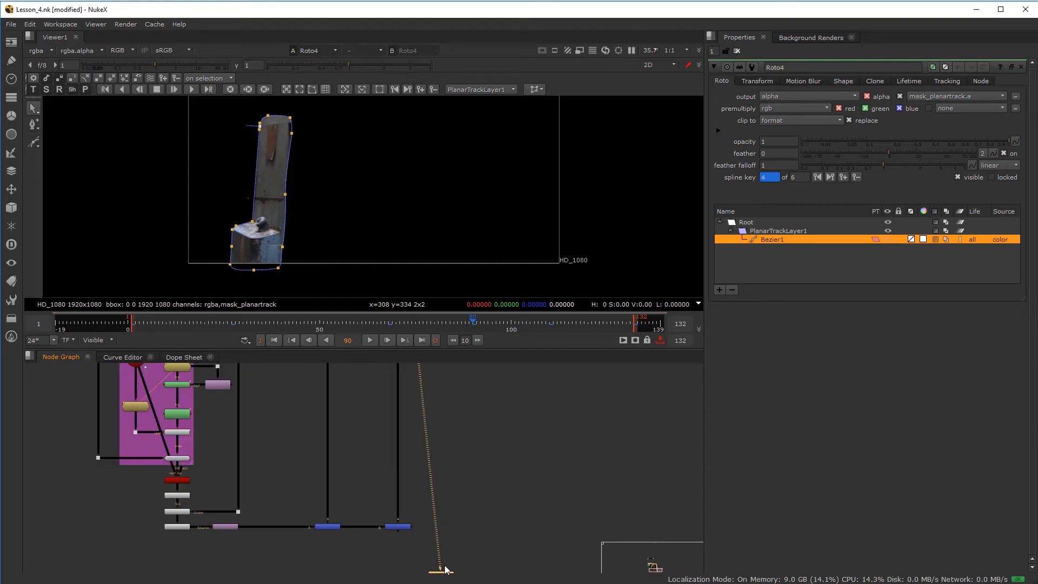
- Connect the Viewer to Merge7, hide the roto overlays, and maximize and recentre the viewer
left_click_drag(390, 528, 394, 527)
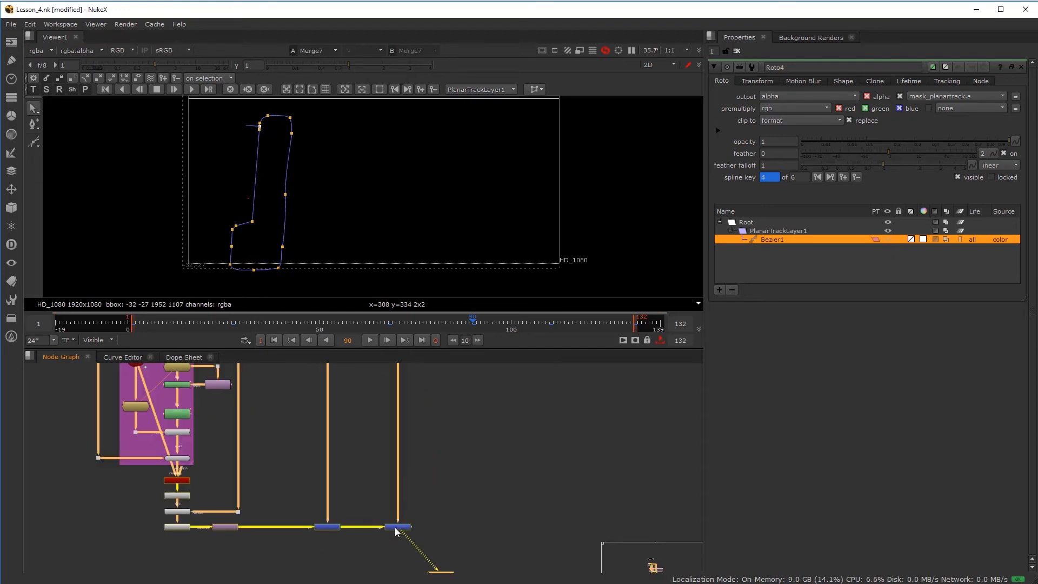
key("o")
scroll(271, 180, "up", 1)
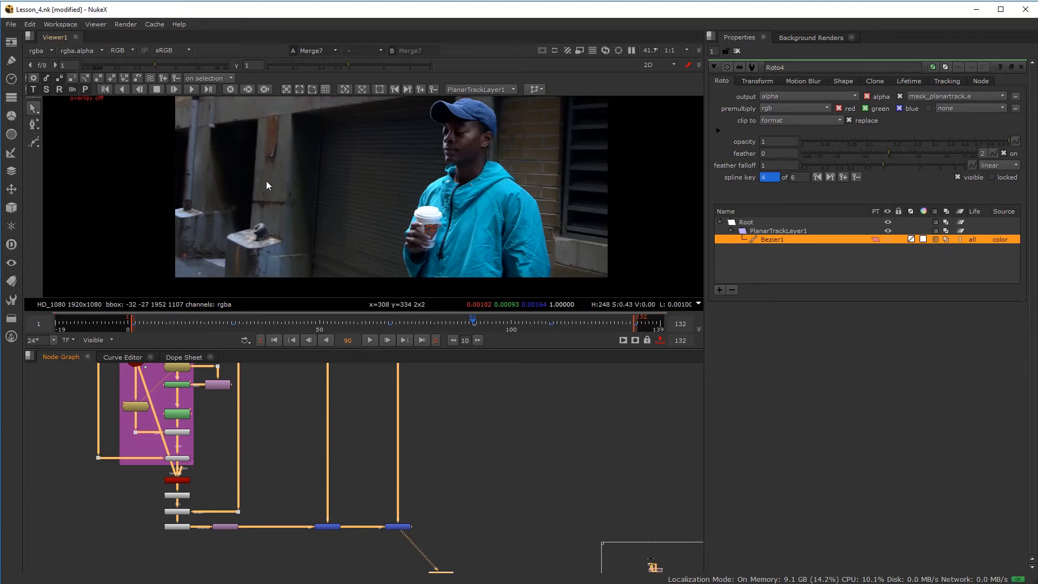
key("space")
middle_click_drag(367, 329, 436, 279)
scroll(459, 256, "up", 3)
- Fit the image and play the Merge7 composite from frame 90 to 115, dismissing the viewer menu
key("f")
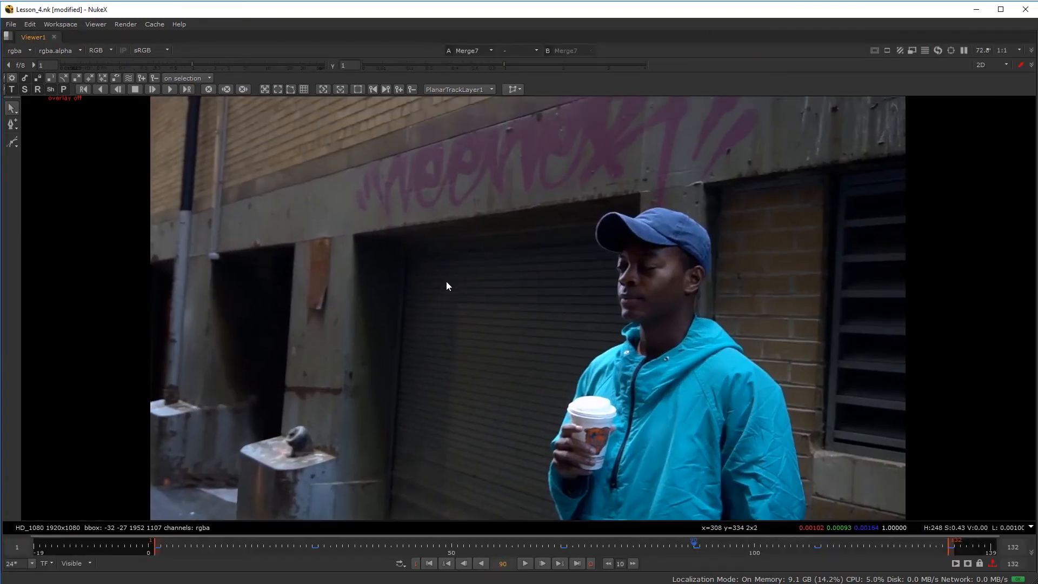
left_click(526, 563)
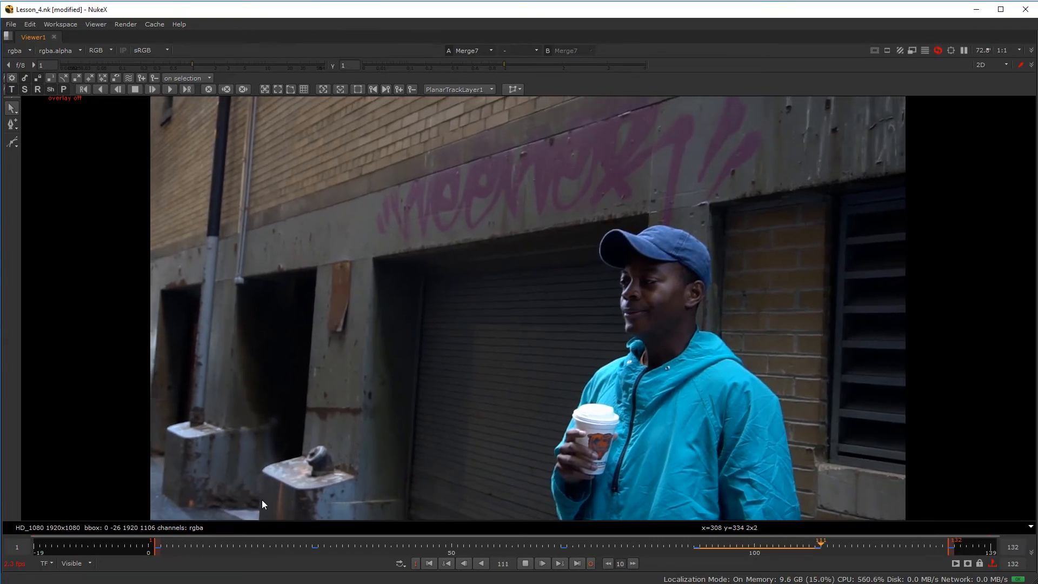
right_click(260, 476)
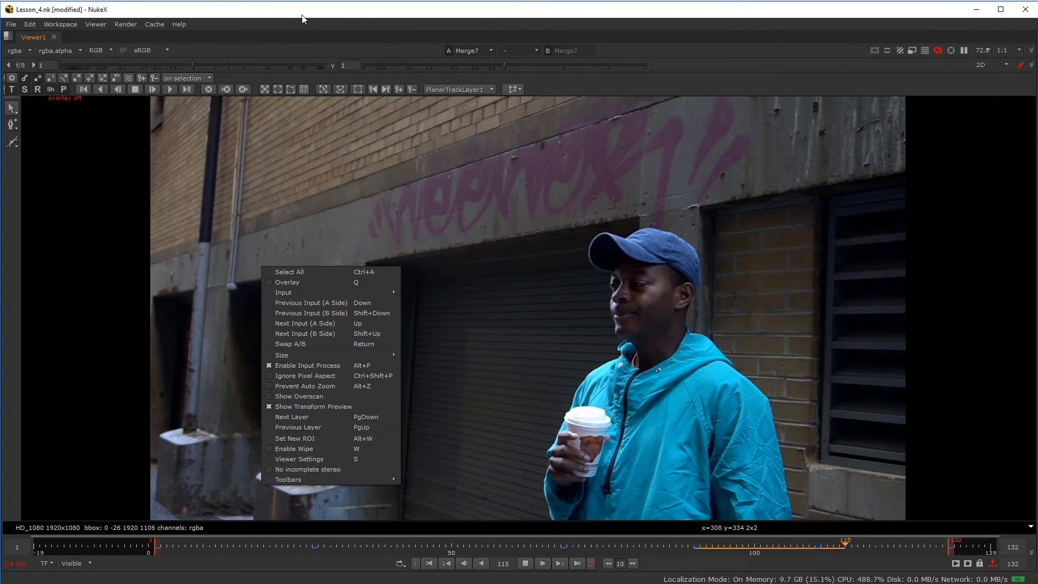
left_click(303, 16)
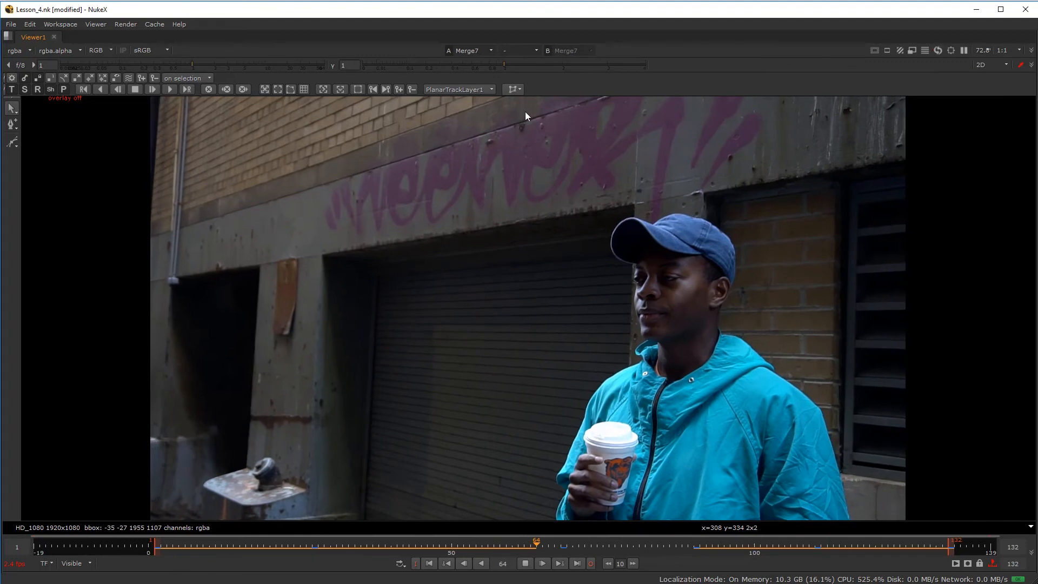
- Play the comp while raising and lowering the viewer gamma, then reset gamma to 1
left_click_drag(504, 64, 468, 66)
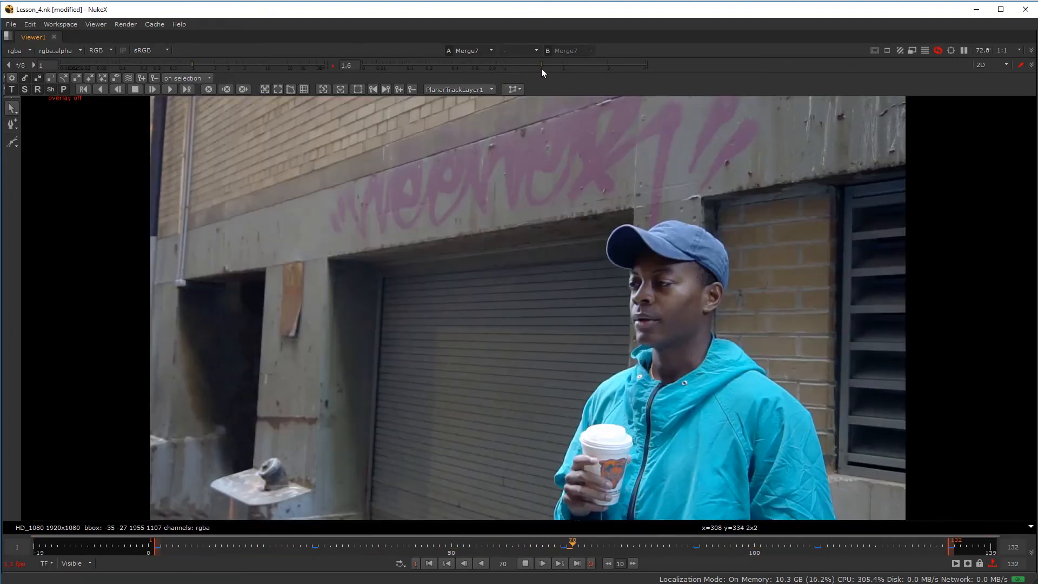
left_click_drag(541, 68, 544, 68)
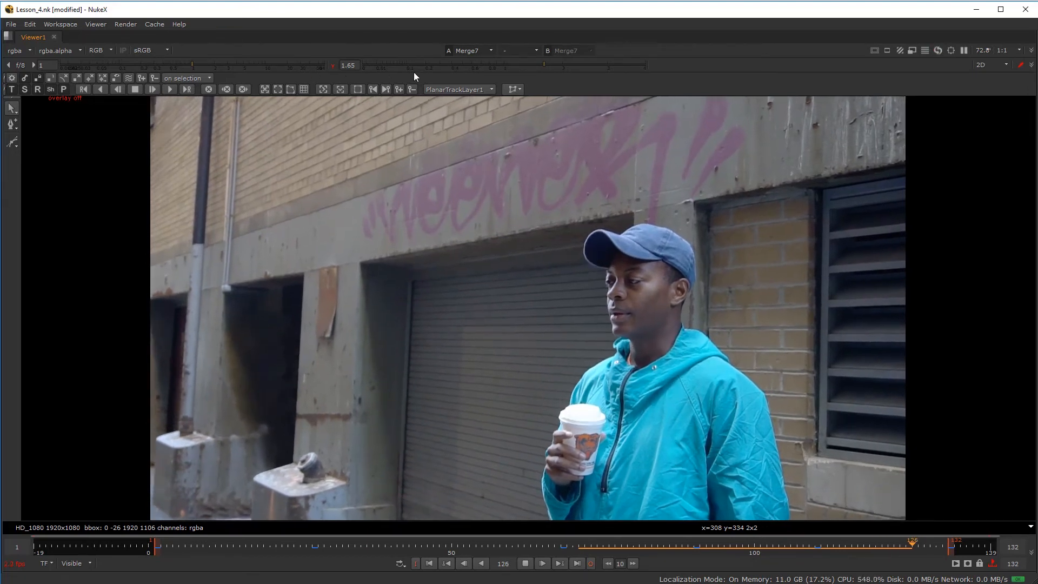
mouse_move(528, 66)
left_mouse_down()
mouse_move(458, 66)
mouse_move(531, 64)
left_mouse_up()
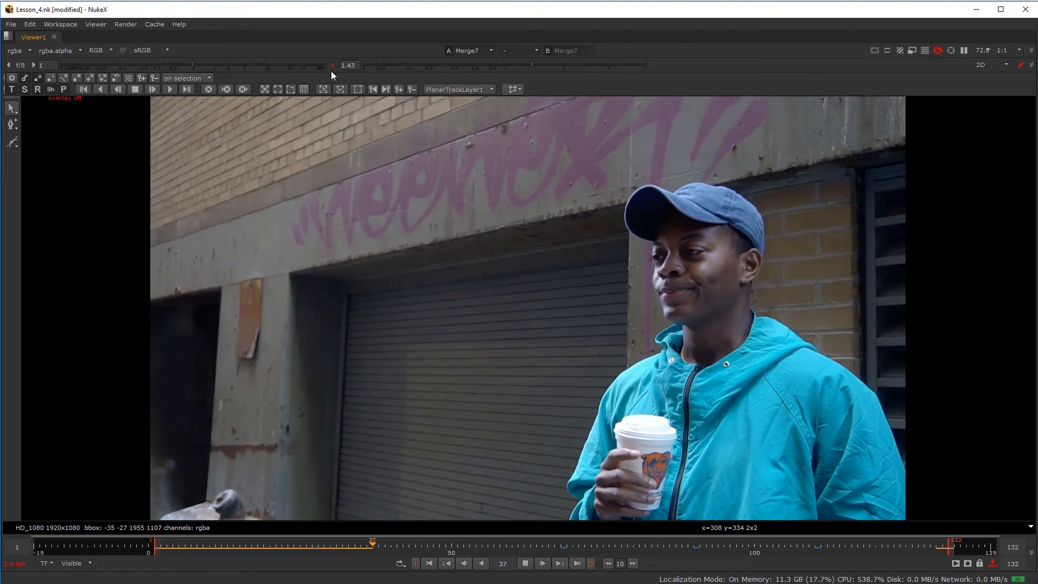
left_click(506, 65)
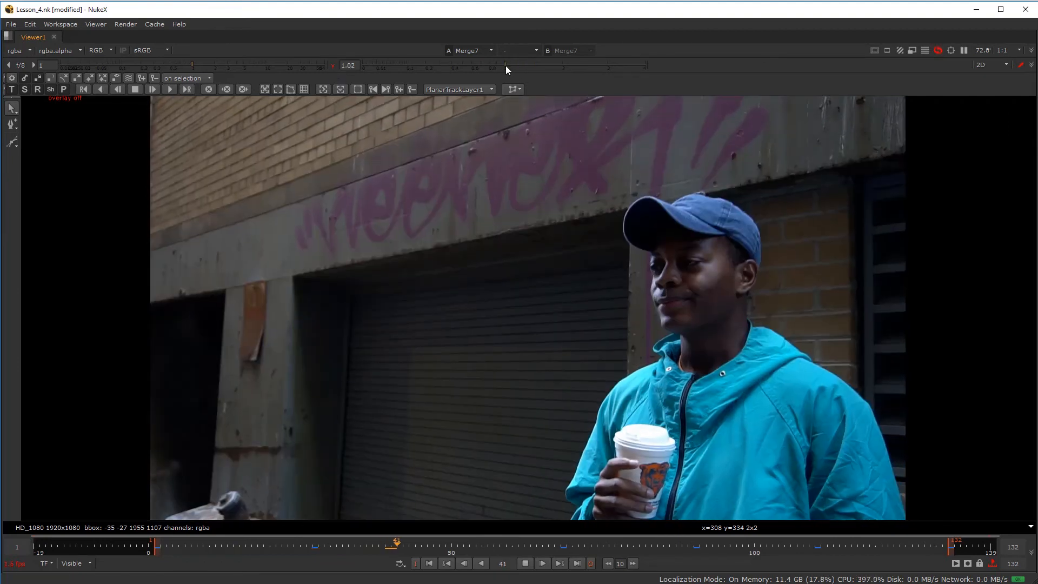
left_click(333, 65)
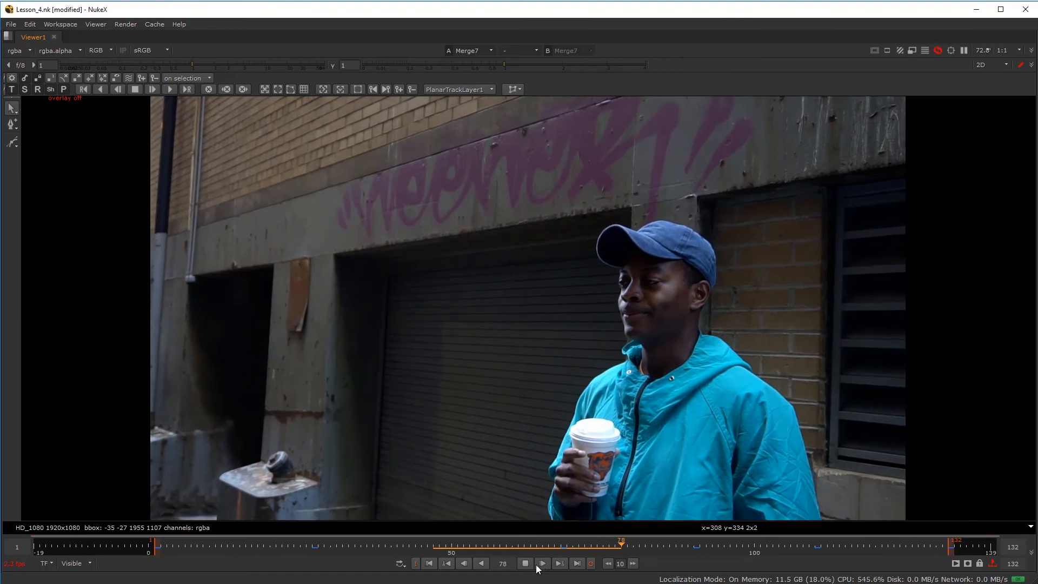
- Stop playback on frame 79, restore the full layout and select the Roto4 node
key("k")
scroll(232, 466, "up", 4)
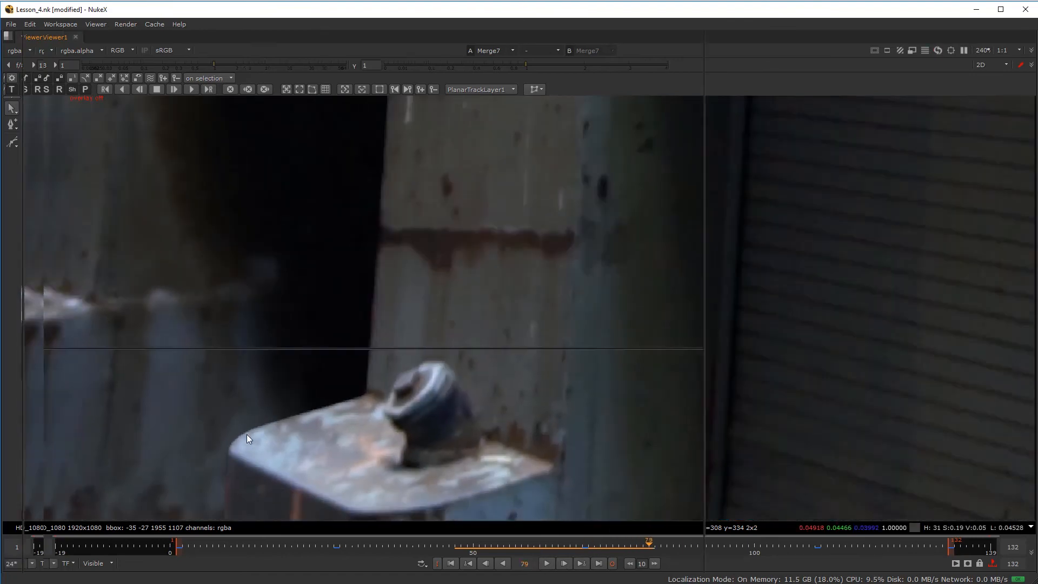
key("space")
scroll(280, 189, "up", 3)
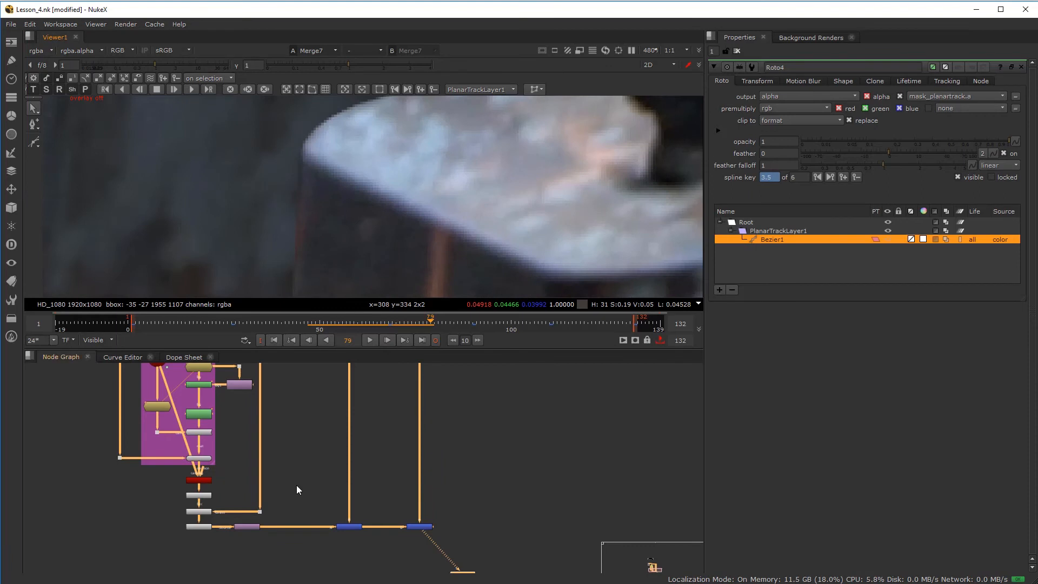
scroll(297, 510, "down", 3)
scroll(375, 509, "up", 3)
scroll(376, 480, "down", 3)
middle_click_drag(364, 491, 359, 576)
scroll(367, 398, "up", 5)
left_click(367, 385)
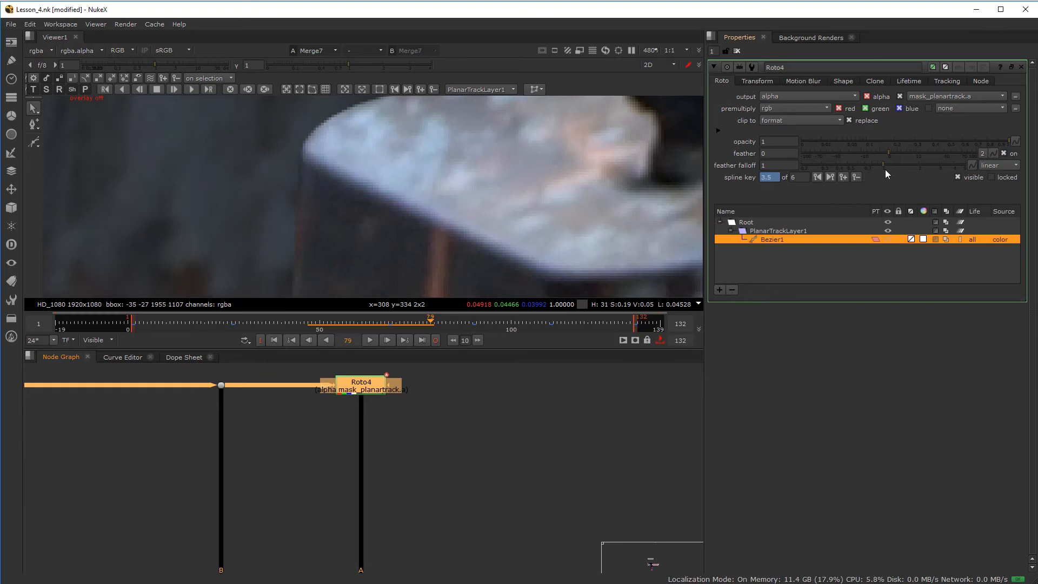
- Give the Bezier shape a feather of -4 and a feather falloff of 1.52
mouse_move(886, 151)
left_mouse_down()
mouse_move(848, 156)
mouse_move(893, 157)
left_mouse_up()
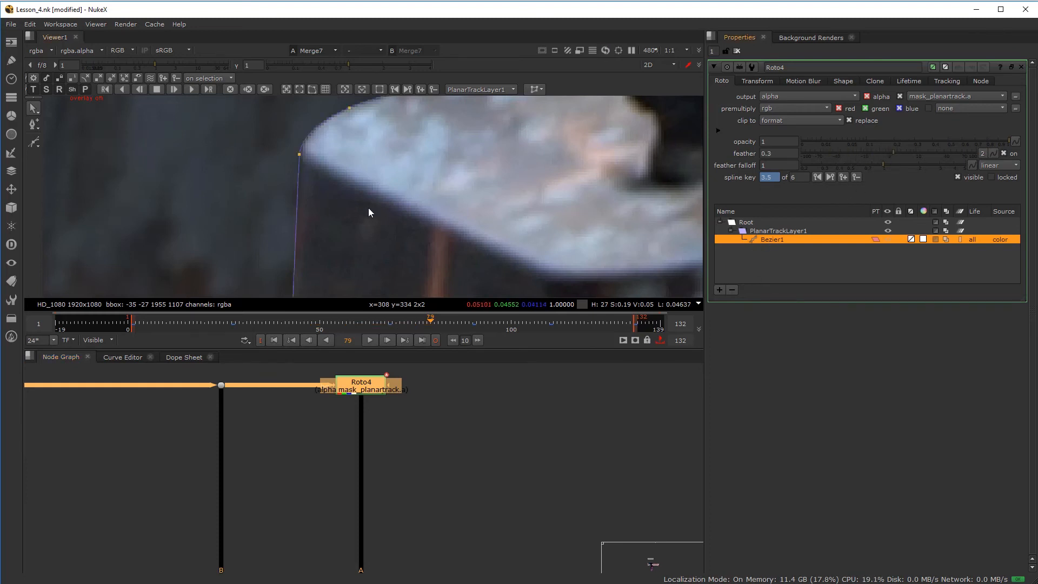
mouse_move(891, 148)
left_mouse_down()
mouse_move(838, 154)
mouse_move(902, 157)
mouse_move(871, 155)
left_mouse_up()
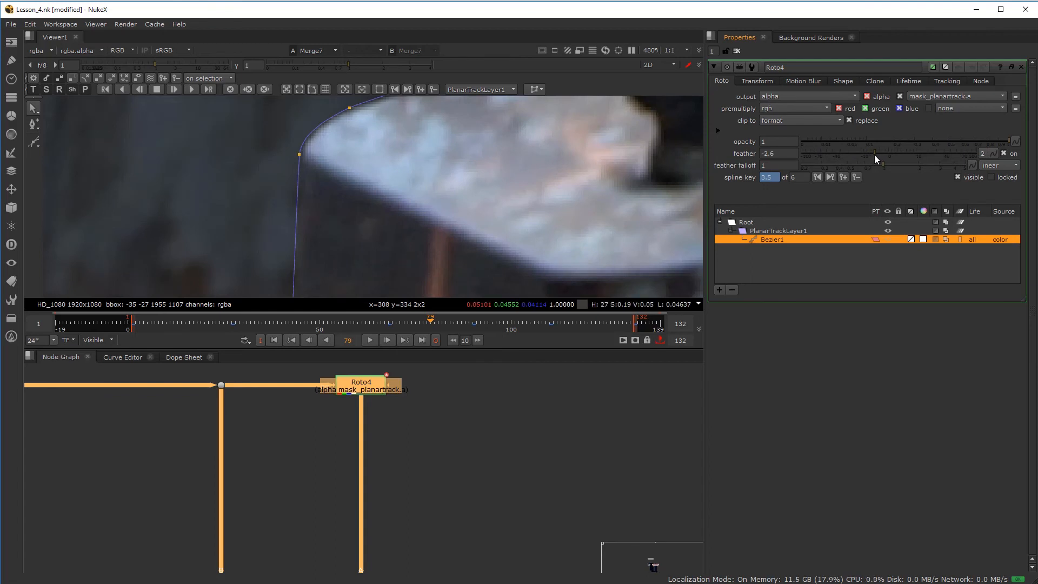
scroll(334, 215, "down", 3)
scroll(281, 206, "up", 4)
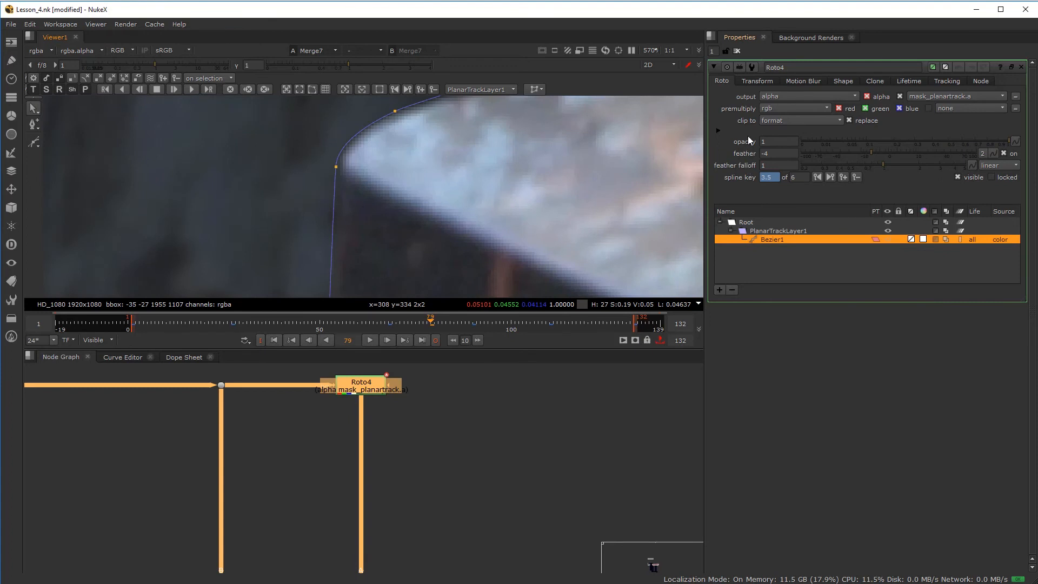
mouse_move(884, 163)
left_mouse_down()
mouse_move(950, 160)
mouse_move(806, 160)
mouse_move(904, 163)
left_mouse_up()
- Enable ripple edit, key the shape at frame 79 and slide the upper lid-edge point right
scroll(325, 180, "down", 6)
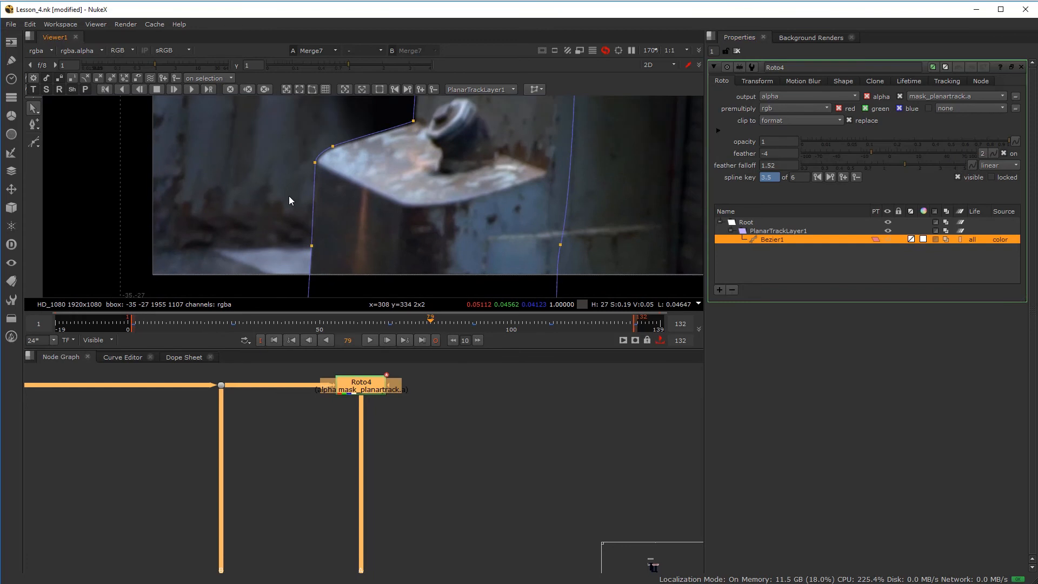
left_click(150, 79)
scroll(368, 148, "up", 7)
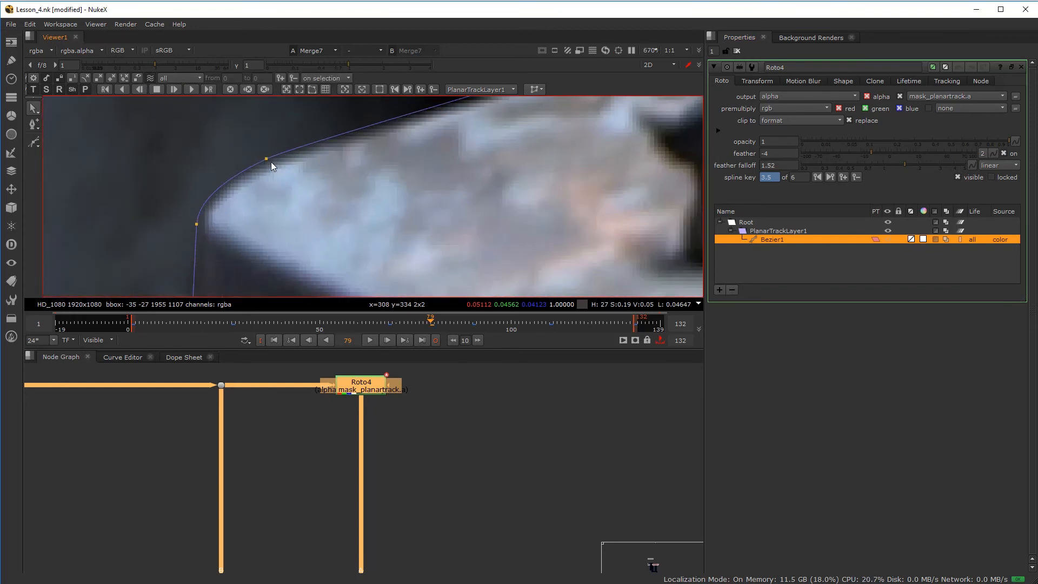
left_click(266, 159)
left_click(264, 153)
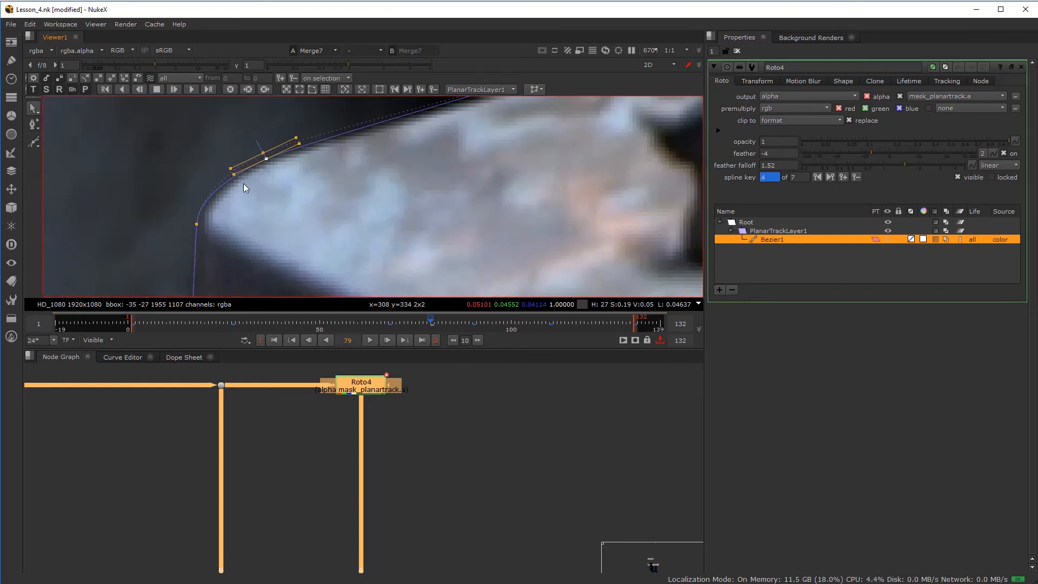
left_click_drag(193, 223, 205, 225)
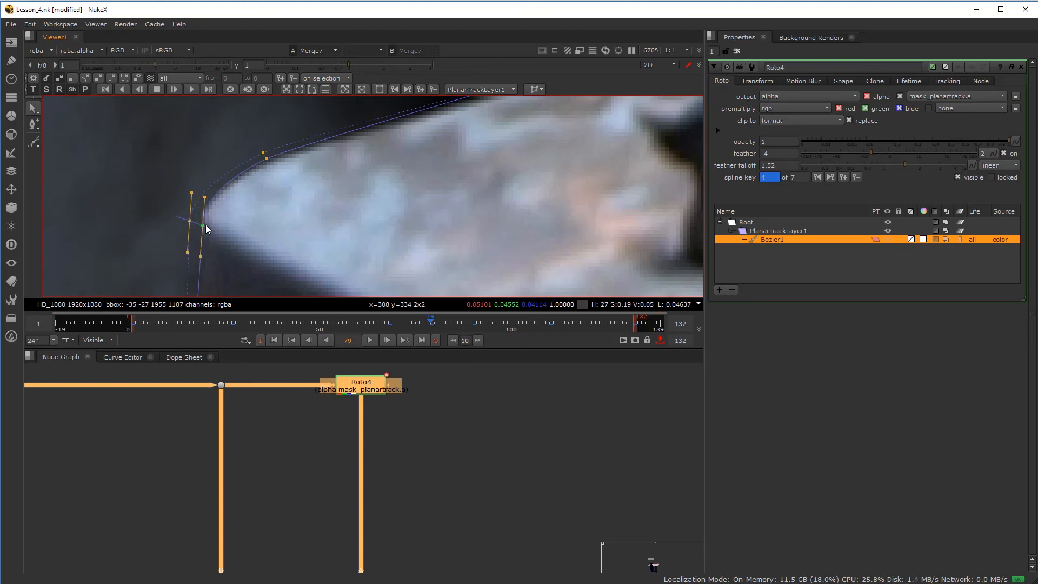
left_click(268, 158)
scroll(316, 164, "down", 5)
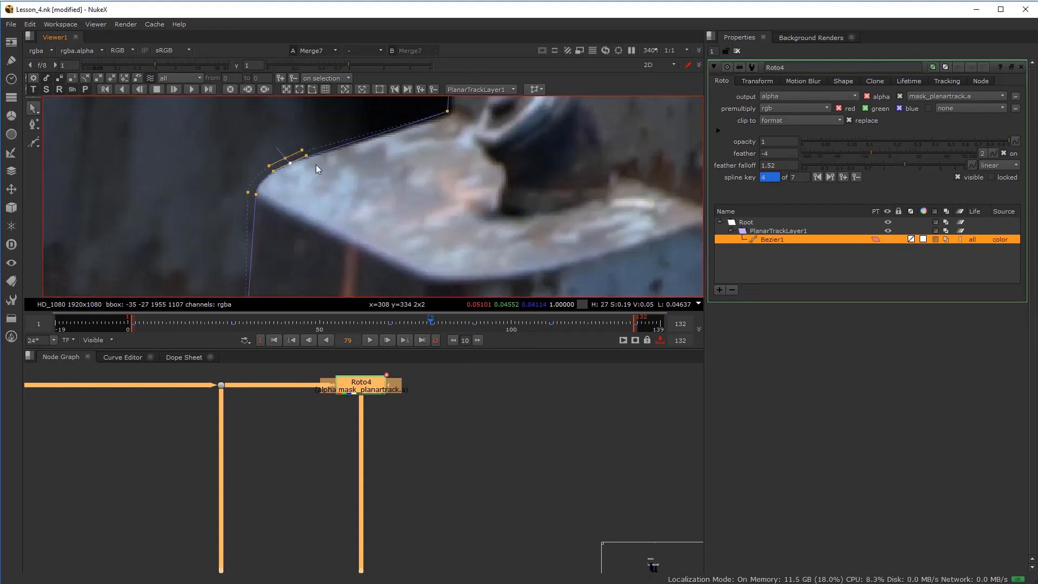
scroll(382, 173, "up", 3)
- Refine the top-right and lower-left corners, nudging the right-side point onto the pillar edge
left_click(429, 126)
scroll(298, 191, "down", 4)
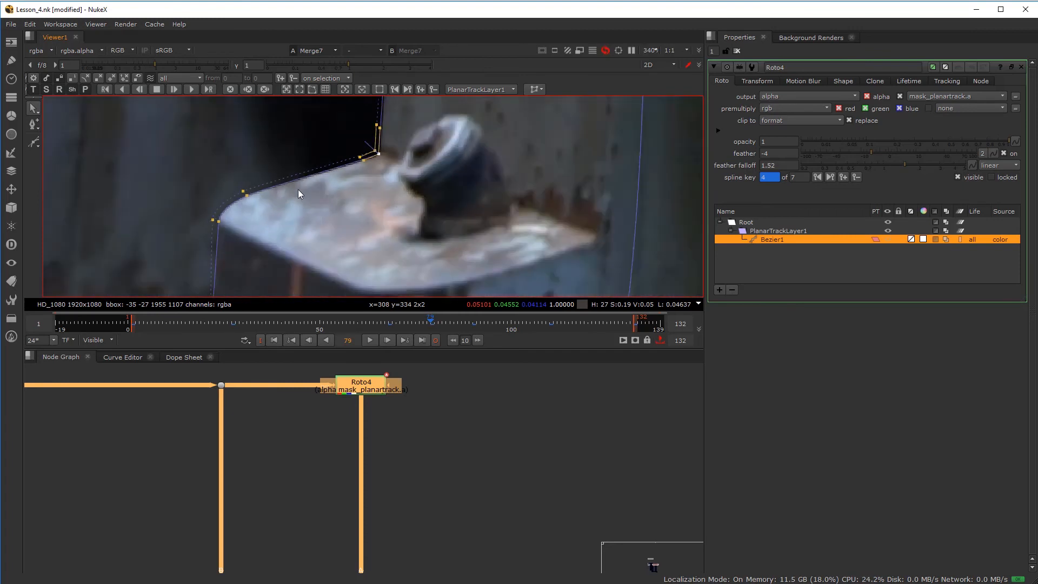
scroll(298, 193, "up", 3)
left_click(302, 162)
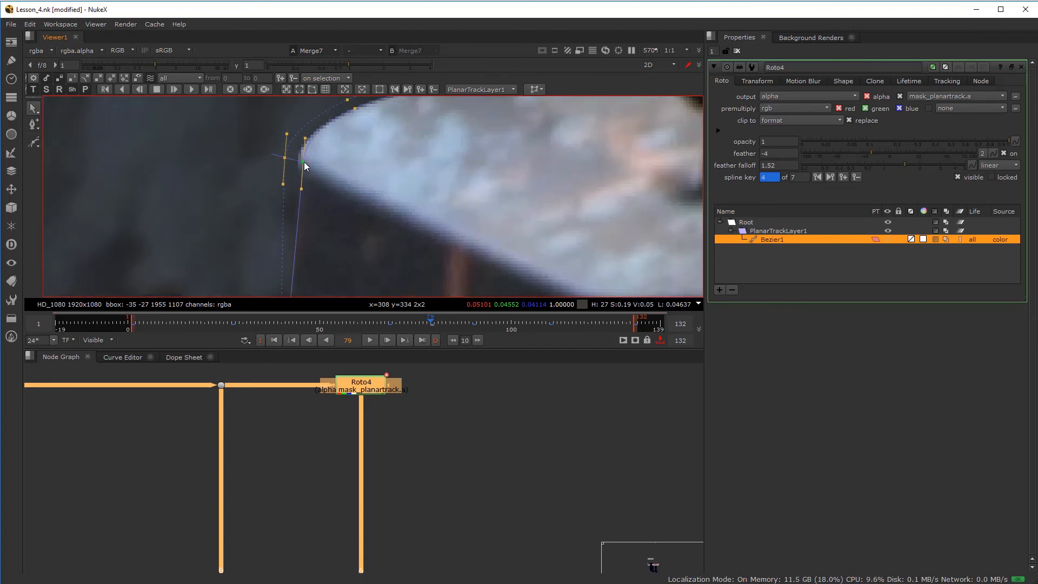
scroll(270, 200, "down", 4)
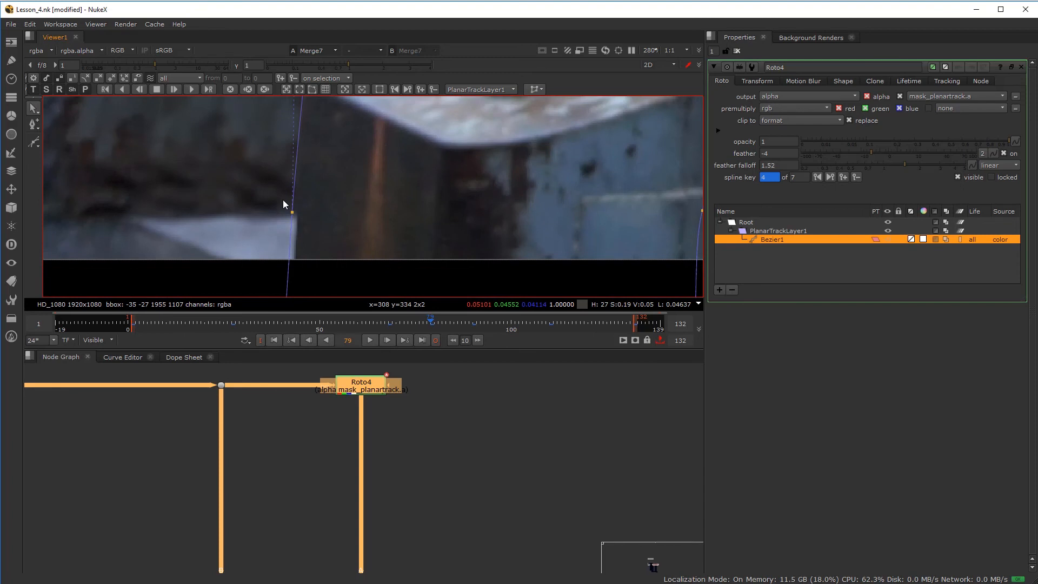
scroll(292, 198, "up", 2)
left_click(299, 187)
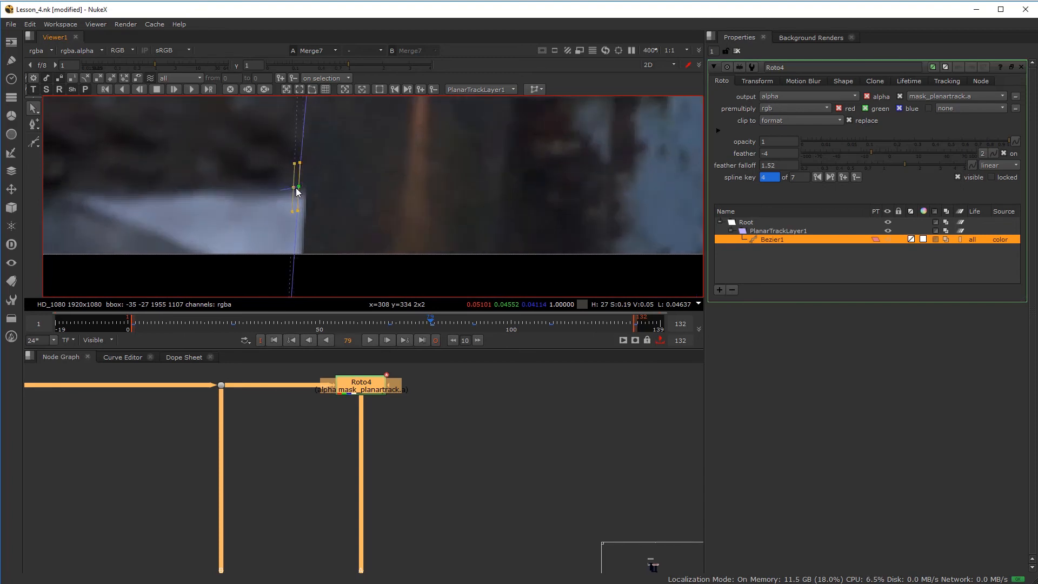
left_click_drag(297, 187, 303, 187)
- Move the lower-left spline point right onto the pillar edge
middle_click_drag(312, 245, 317, 193)
scroll(314, 221, "down", 2)
scroll(317, 190, "up", 1)
left_click(307, 230)
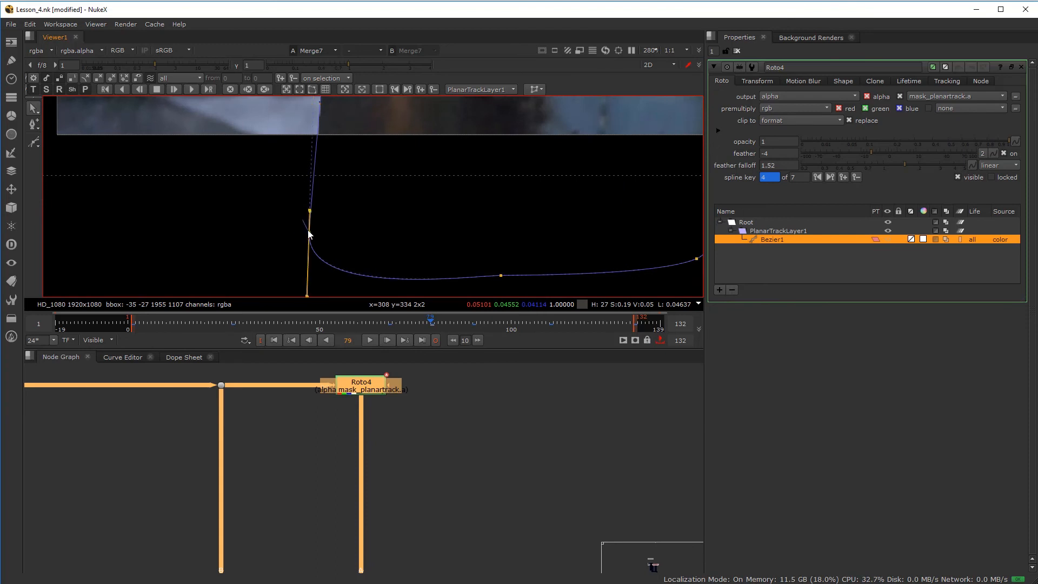
left_click_drag(308, 233, 315, 233)
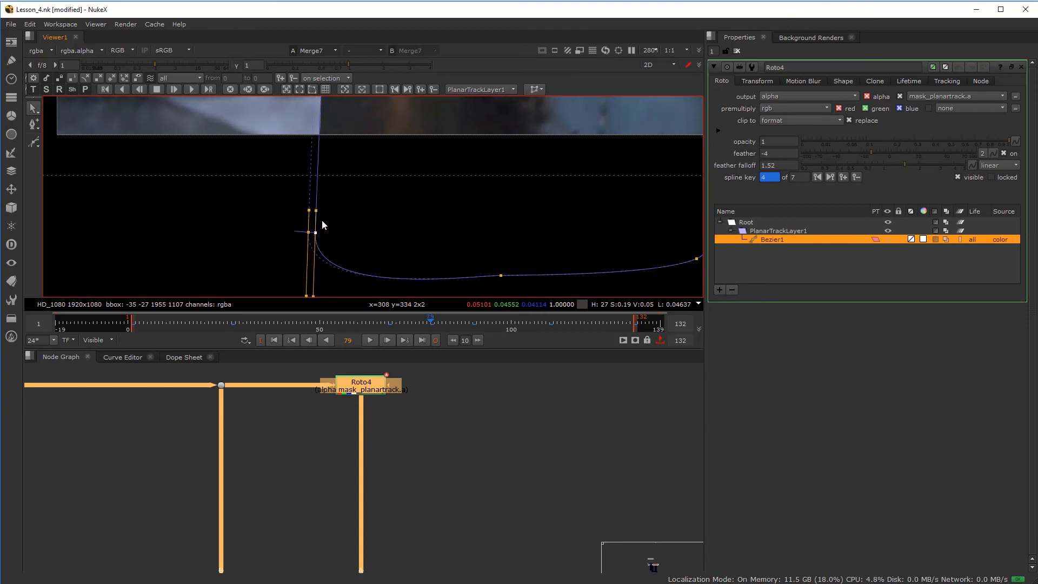
scroll(322, 238, "down", 2)
middle_click_drag(325, 129, 303, 253)
scroll(326, 210, "up", 3)
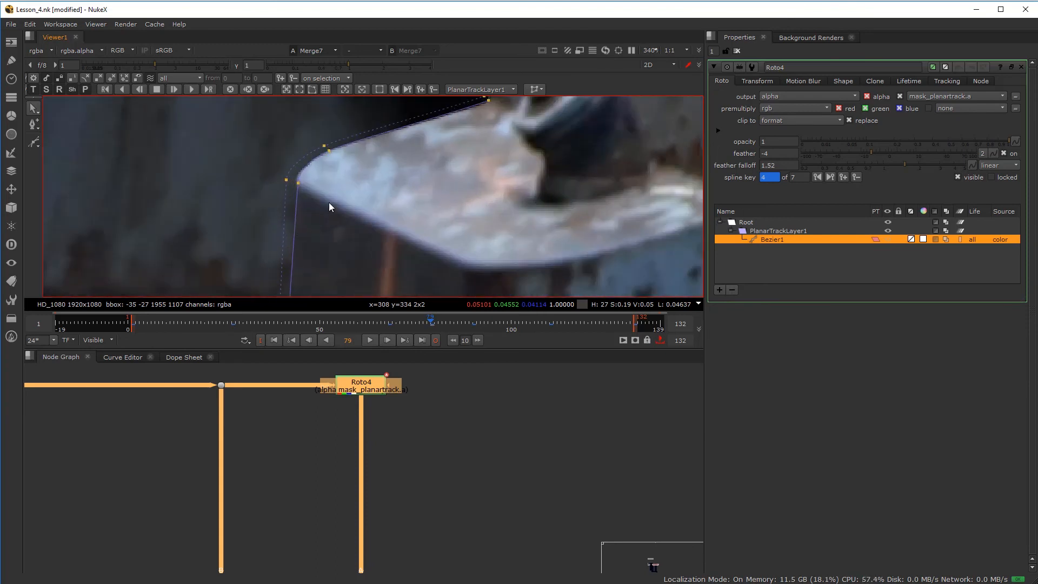
scroll(330, 206, "down", 2)
- Disable ripple edit and check the shape at frames 57 and 44
left_click(150, 77)
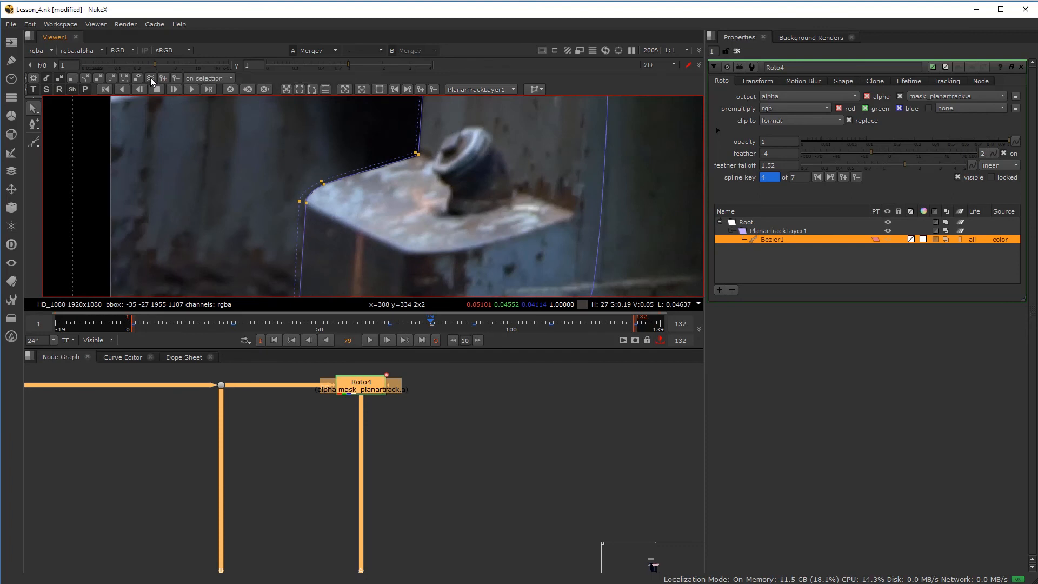
left_click(346, 323)
left_click(296, 323)
- Hide the roto overlay and review the shape at frames 47, 44 and 69
scroll(304, 259, "down", 2)
middle_click_drag(298, 264, 342, 221)
scroll(311, 228, "up", 2)
key("q")
scroll(315, 232, "down", 1)
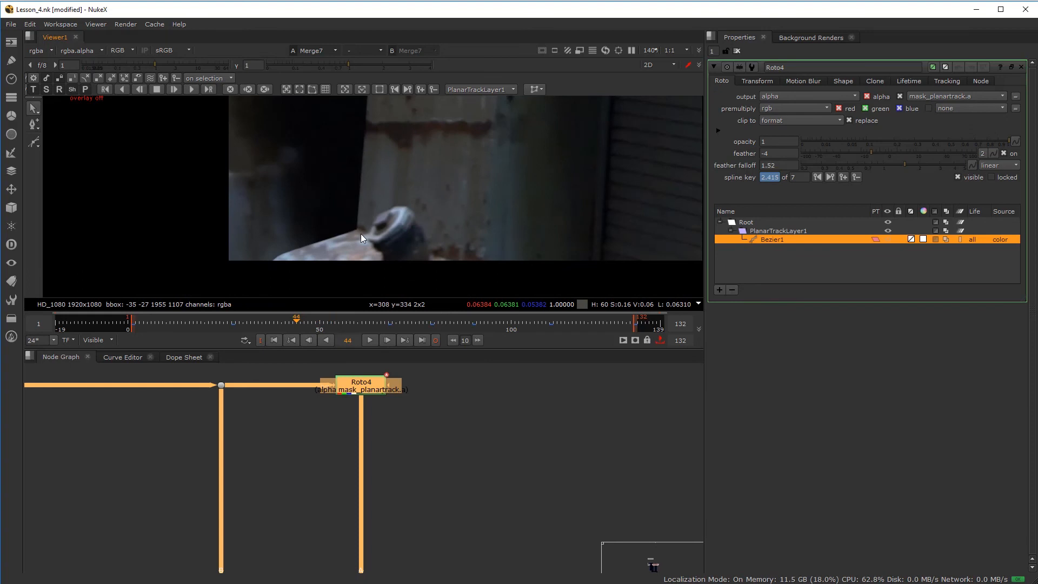
middle_click_drag(290, 263, 359, 203)
scroll(360, 201, "up", 3)
left_click(307, 323)
left_click(297, 323)
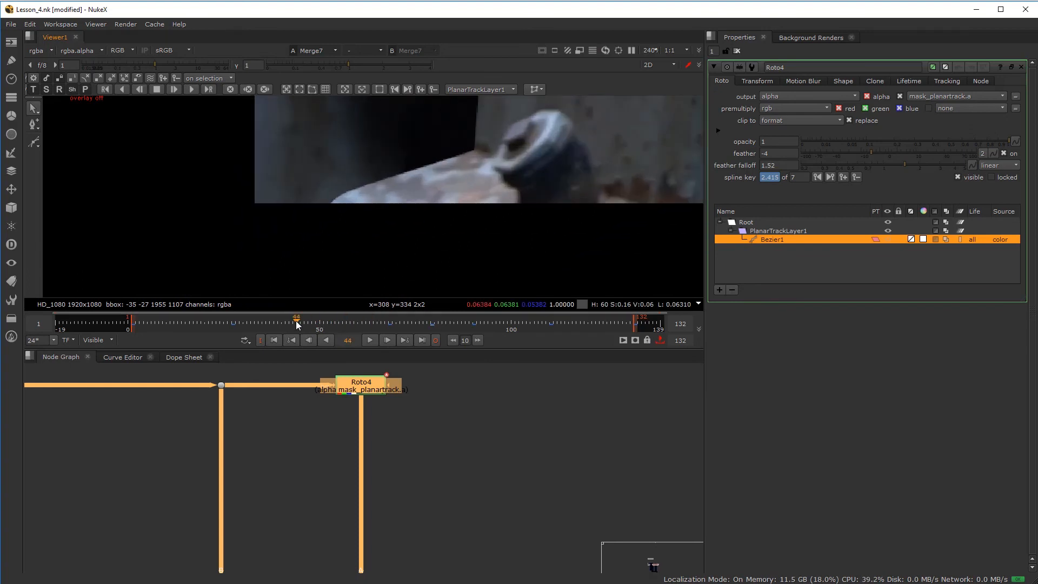
left_click(391, 323)
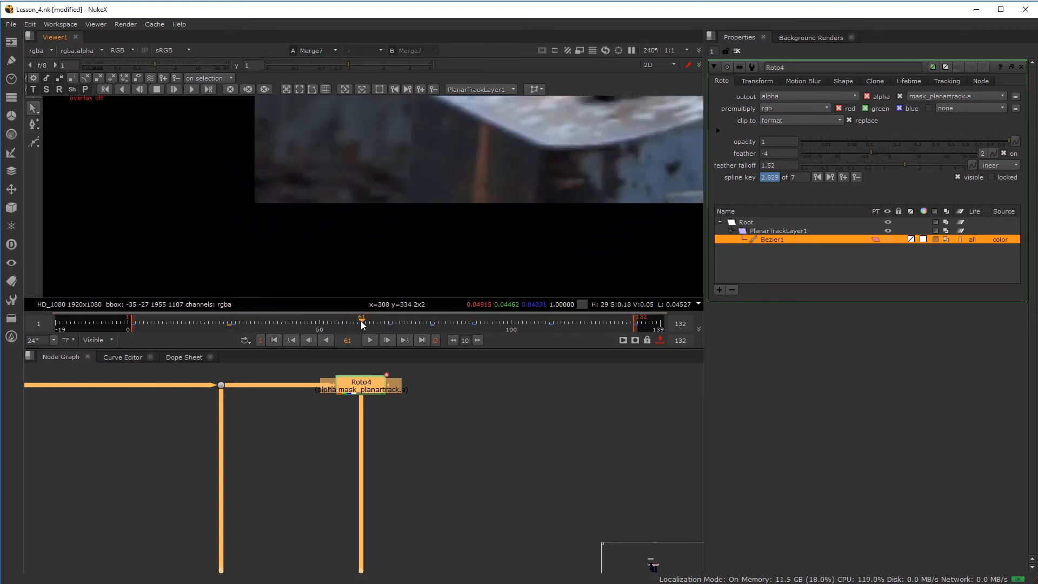
- Show the overlay, enable ripple edit and move a corner point at frame 69
scroll(477, 166, "down", 4)
middle_click_drag(476, 166, 381, 256)
scroll(439, 177, "up", 5)
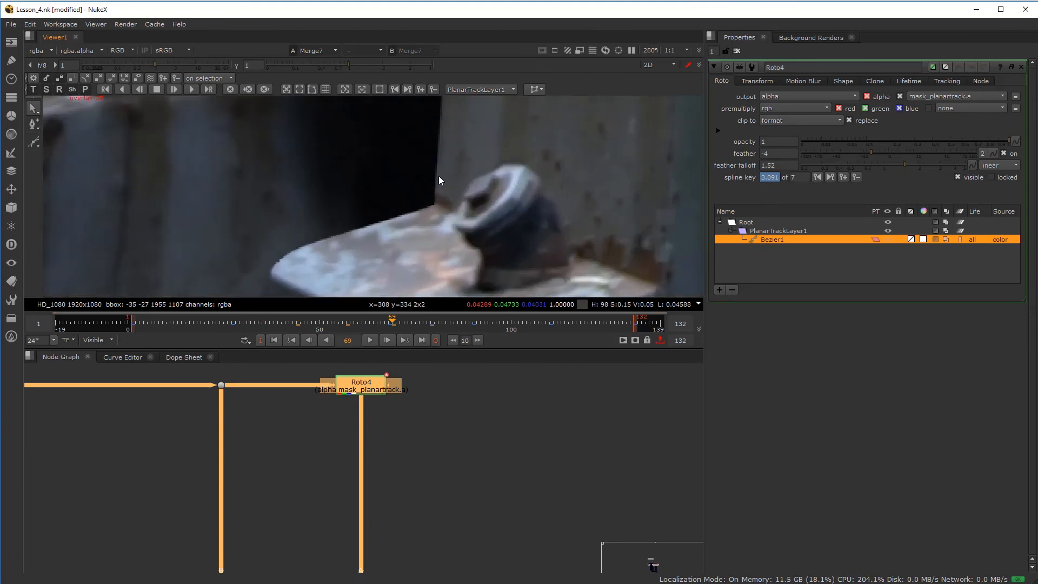
key("o")
scroll(431, 208, "up", 5)
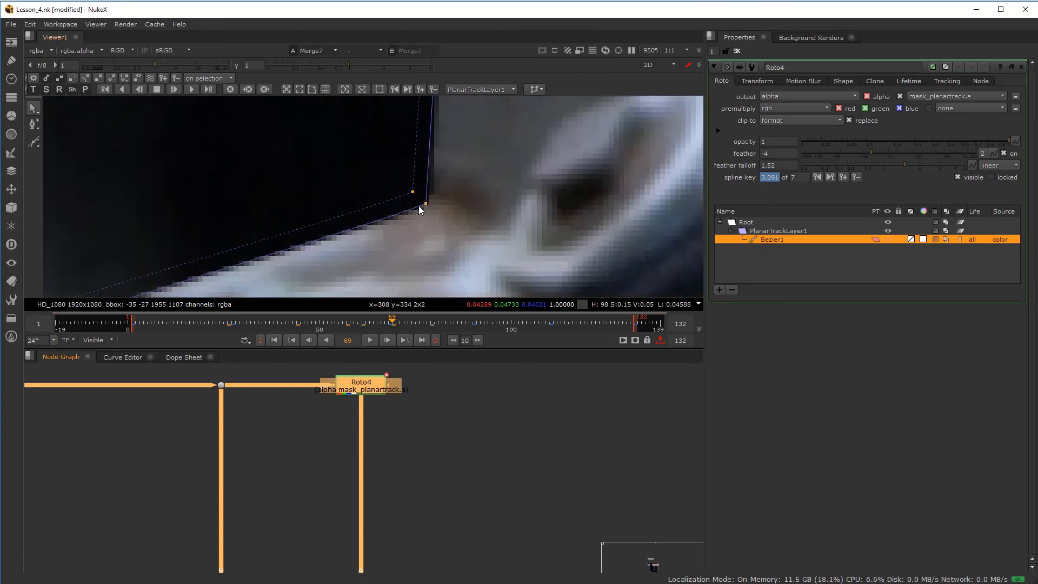
scroll(422, 205, "up", 2)
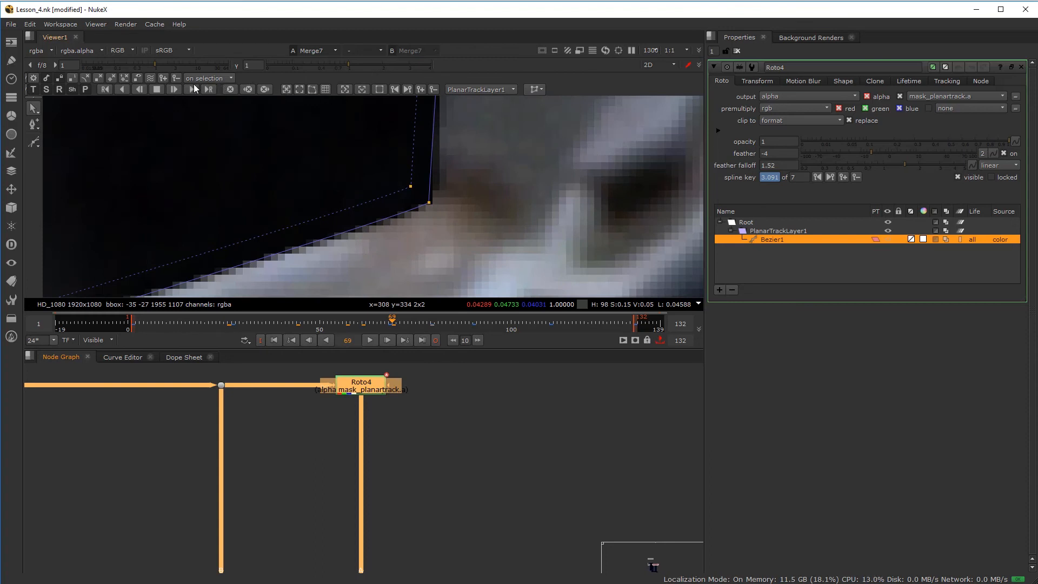
left_click(151, 77)
left_click_drag(430, 202, 398, 174)
- Pull the shape's upper point onto the pillar at frame 69
scroll(399, 172, "down", 3)
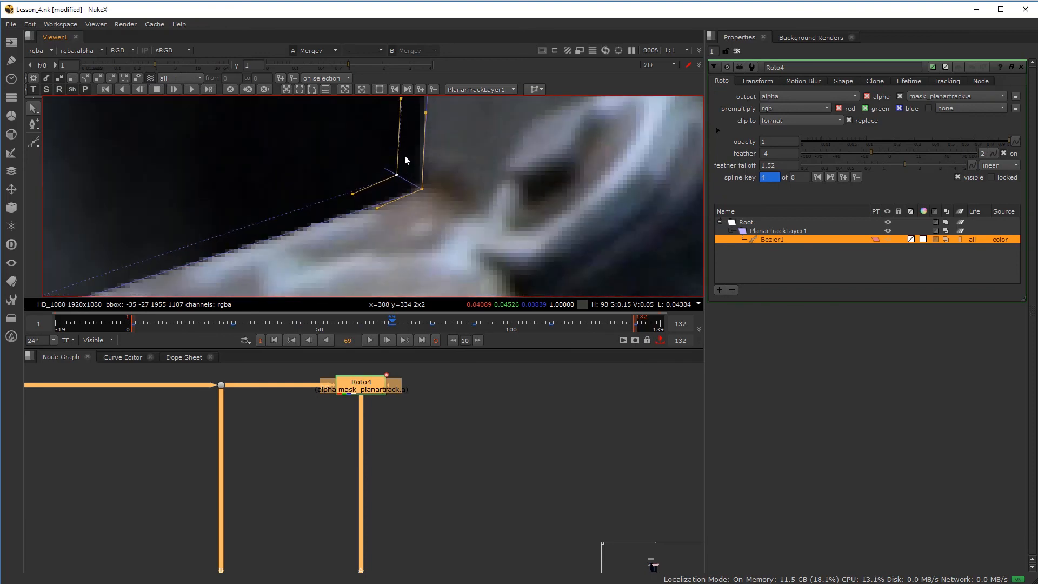
middle_click_drag(403, 162, 407, 231)
scroll(406, 164, "down", 5)
middle_click_drag(406, 157, 415, 237)
middle_click_drag(412, 114, 413, 238)
middle_click_drag(409, 139, 412, 241)
middle_click_drag(424, 112, 421, 210)
scroll(424, 180, "up", 3)
scroll(424, 186, "up", 1)
mouse_move(445, 184)
left_mouse_down()
mouse_move(430, 182)
mouse_move(444, 182)
left_mouse_up()
- Hide the shape overlay and inspect the bolt on the metal plate
scroll(442, 195, "down", 3)
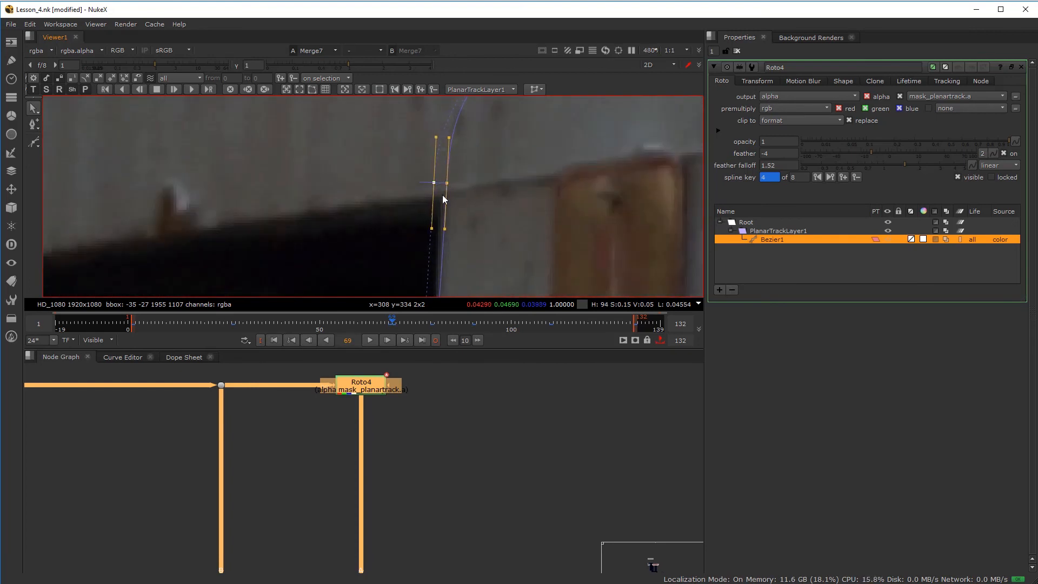
middle_click_drag(454, 254, 453, 204)
key("q")
scroll(460, 223, "down", 2)
middle_click_drag(435, 265, 462, 149)
middle_click_drag(450, 287, 453, 236)
scroll(457, 238, "up", 3)
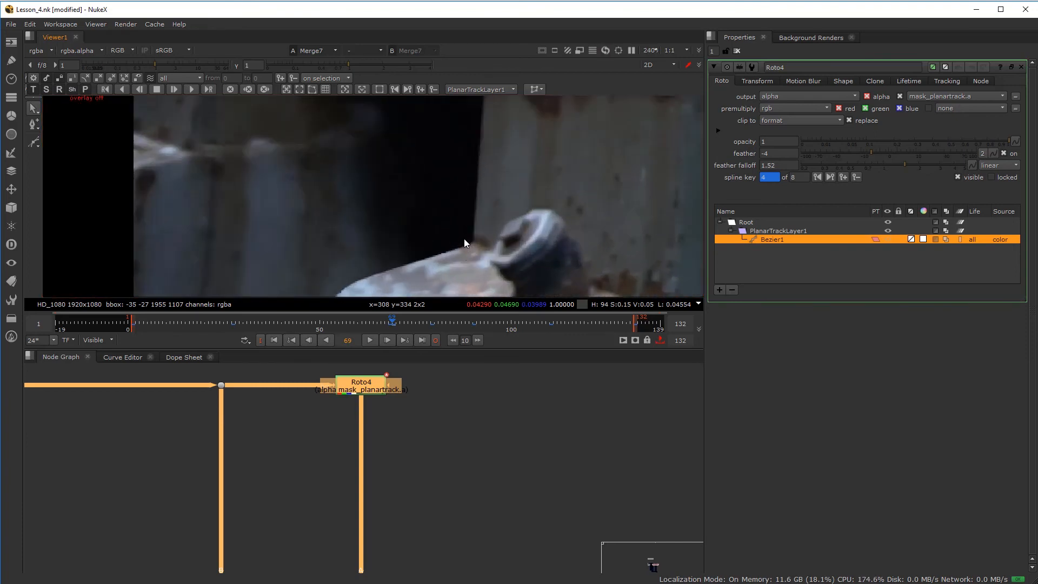
scroll(419, 462, "down", 5)
scroll(472, 214, "down", 7)
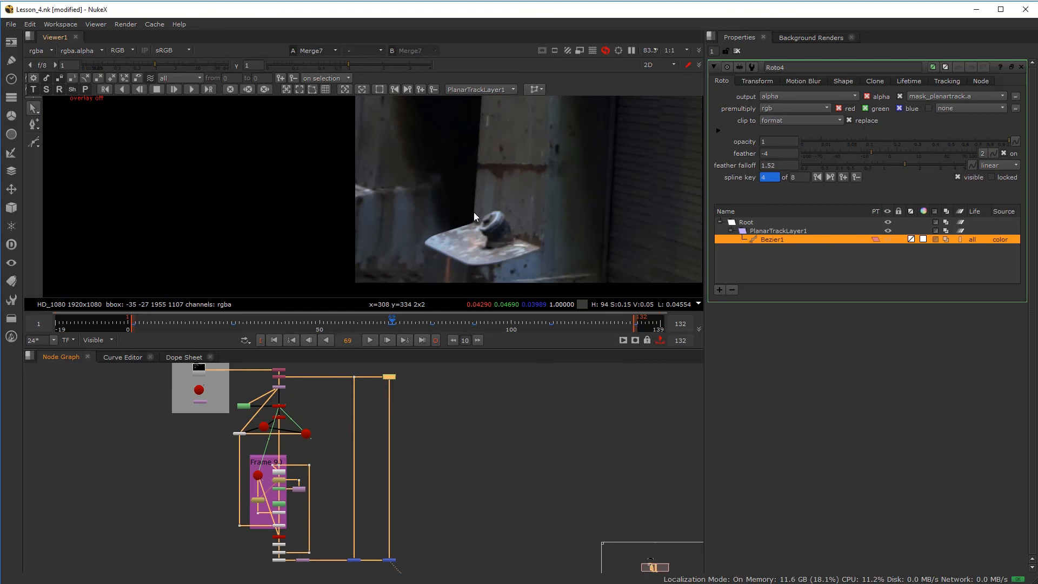
- Enlarge the viewer panel and show the Remove1 output on viewer input 1
scroll(424, 226, "up", 1)
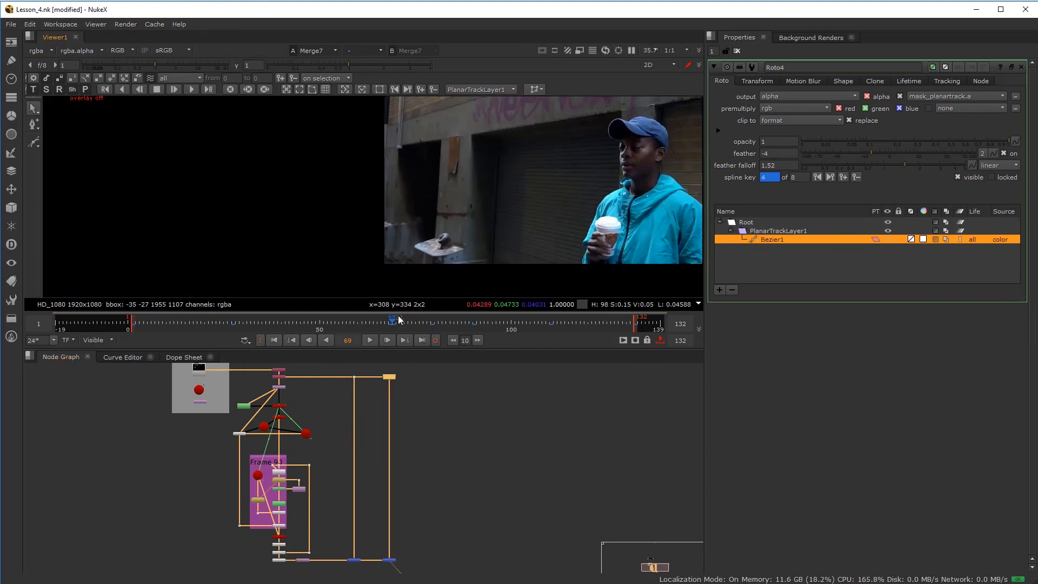
left_click_drag(394, 349, 398, 398)
scroll(206, 451, "up", 3)
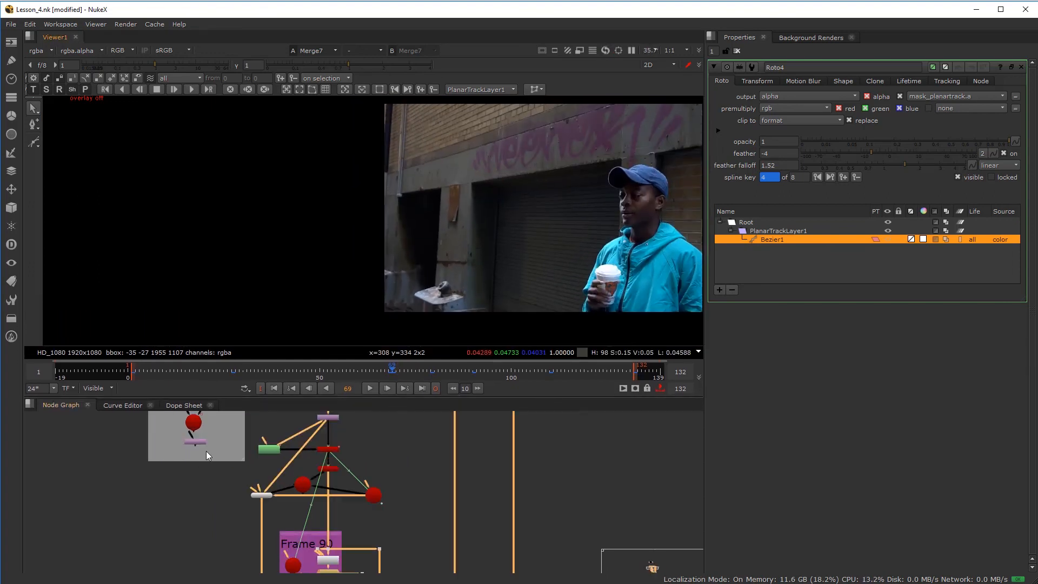
scroll(196, 464, "up", 2)
left_click(196, 464)
scroll(384, 468, "down", 3)
scroll(384, 468, "up", 5)
key("1")
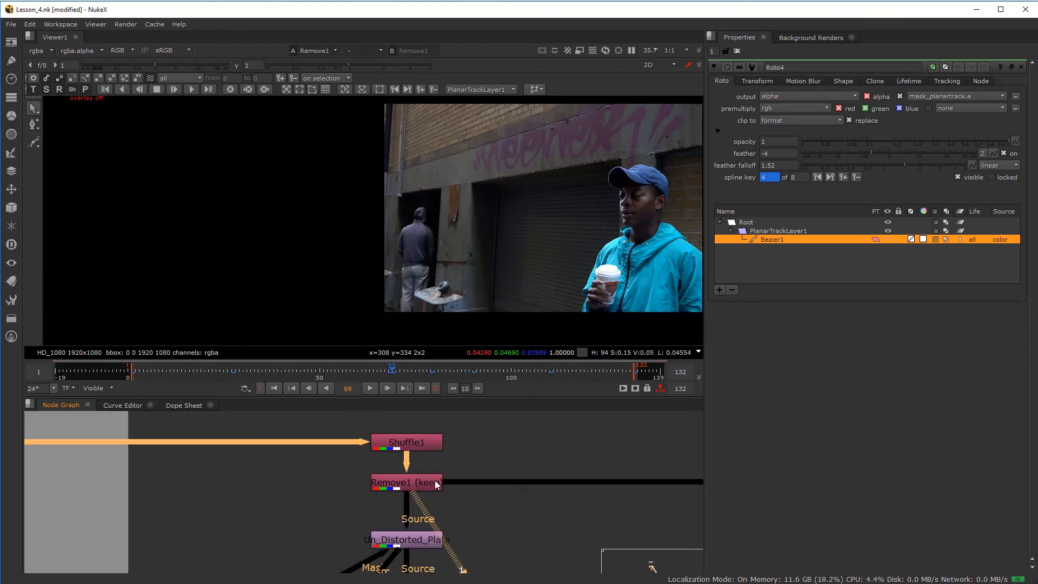
- Connect Merge7 to viewer input 2
scroll(492, 248, "down", 3)
scroll(516, 524, "down", 4)
middle_click_drag(521, 546, 356, 348)
middle_click_drag(471, 562, 391, 475)
scroll(391, 475, "up", 1)
scroll(391, 475, "up", 3)
left_click(395, 453)
key("2")
- Maximize the viewer, fit the image and frame the pillar area
scroll(466, 238, "up", 5)
middle_click_drag(467, 267, 475, 231)
key("space")
key("f")
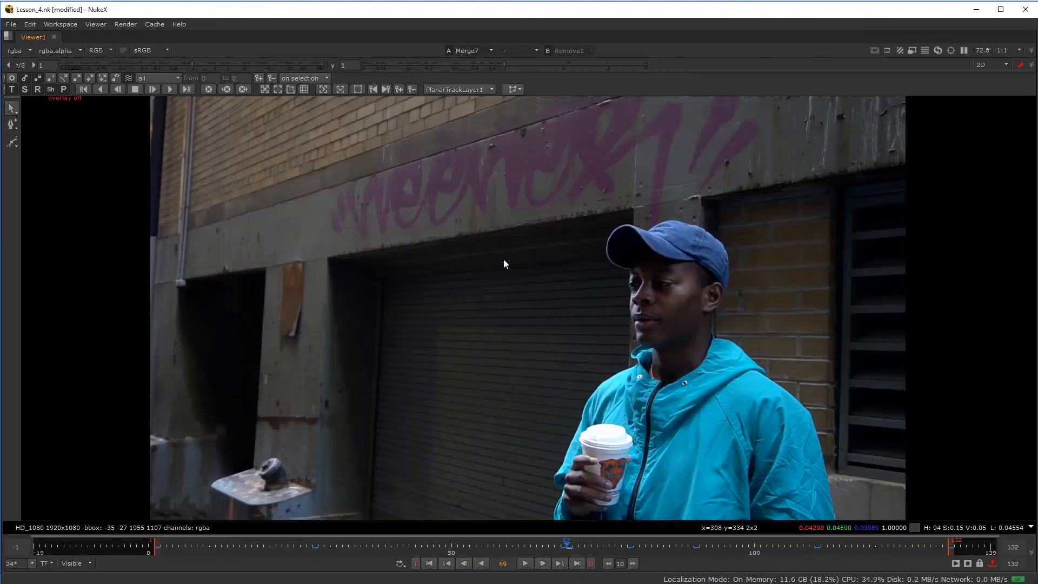
key("1")
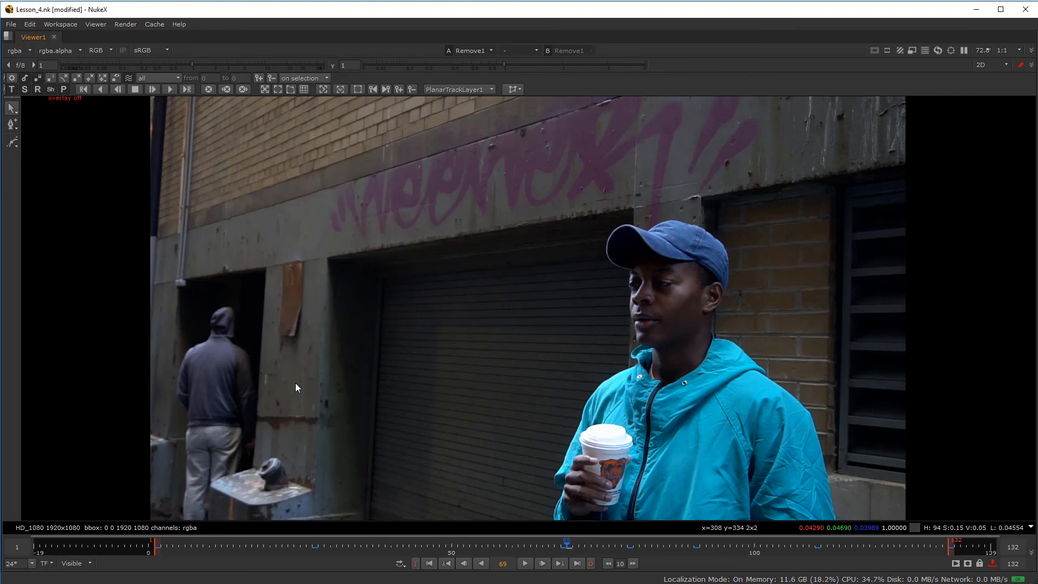
key("2")
scroll(218, 421, "up", 3)
middle_click_drag(219, 420, 455, 340)
scroll(380, 330, "down", 2)
scroll(458, 339, "up", 2)
- Flip between Remove1 and Merge7 to compare the hooded man's removal
key("1")
scroll(455, 340, "down", 1)
key("2")
key("1")
key("2")
key("1")
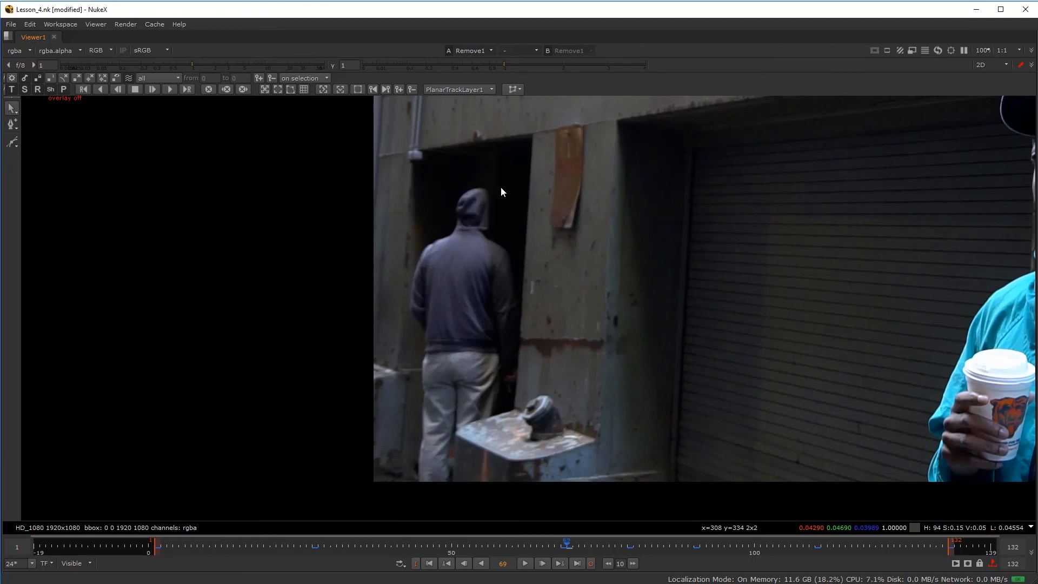
key("2")
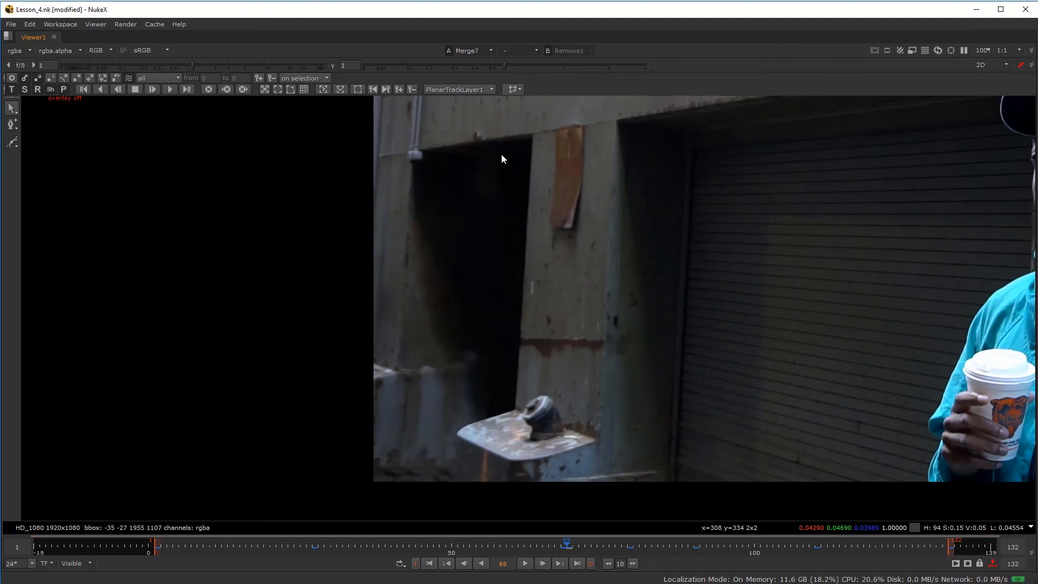
key("1")
key("2")
key("1")
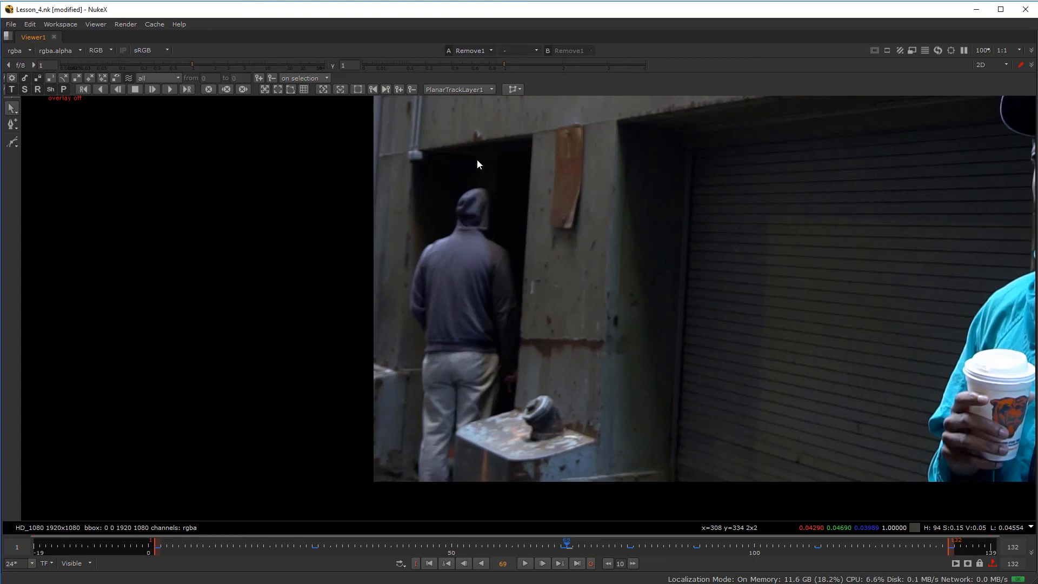
key("2")
key("1")
key("2")
key("1")
- Center the metal plate and compare Remove1 and Merge7 up close
middle_click_drag(438, 465, 461, 404)
scroll(461, 403, "up", 4)
key("2")
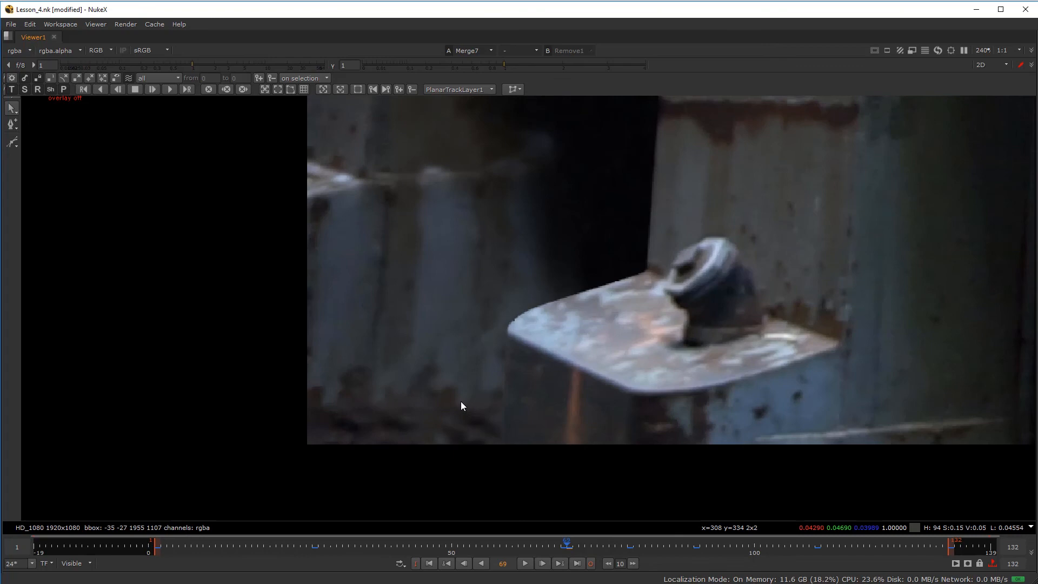
key("1")
key("2")
scroll(498, 330, "up", 4)
key("1")
key("2")
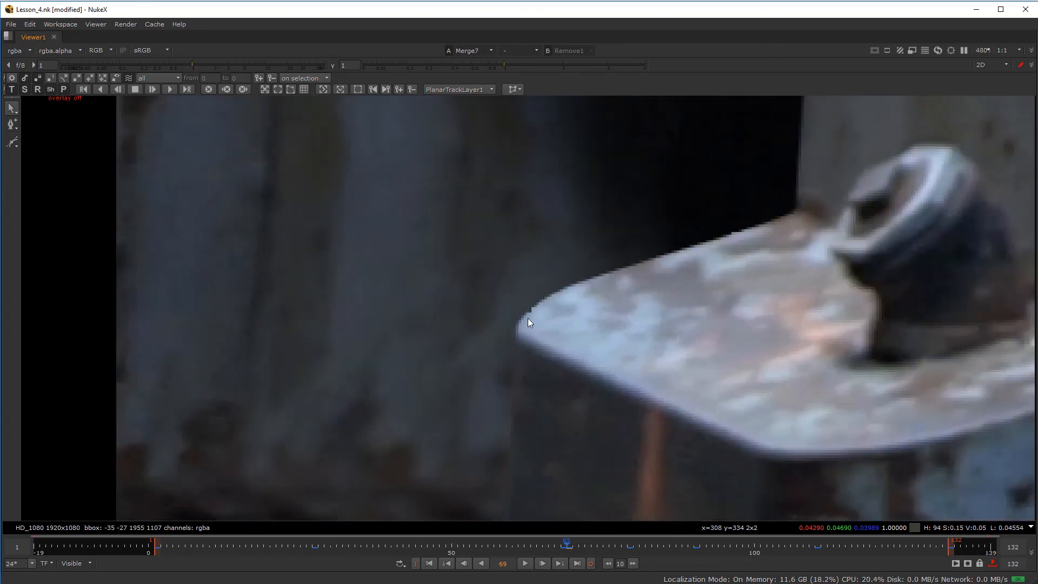
key("1")
key("2")
key("1")
- Finish comparing the two versions and return to the normal panel layout
key("2")
key("1")
key("2")
key("1")
key("2")
key("1")
key("space")
- Disconnect Viewer1 from Remove1 and connect its input to Merge7
scroll(403, 479, "down", 3)
left_click(402, 465)
left_click_drag(454, 516, 449, 507)
left_click_drag(451, 517, 441, 508)
scroll(383, 484, "down", 5)
middle_click_drag(371, 489, 386, 514)
scroll(391, 507, "up", 2)
left_click_drag(447, 545, 407, 511)
scroll(323, 476, "down", 4)
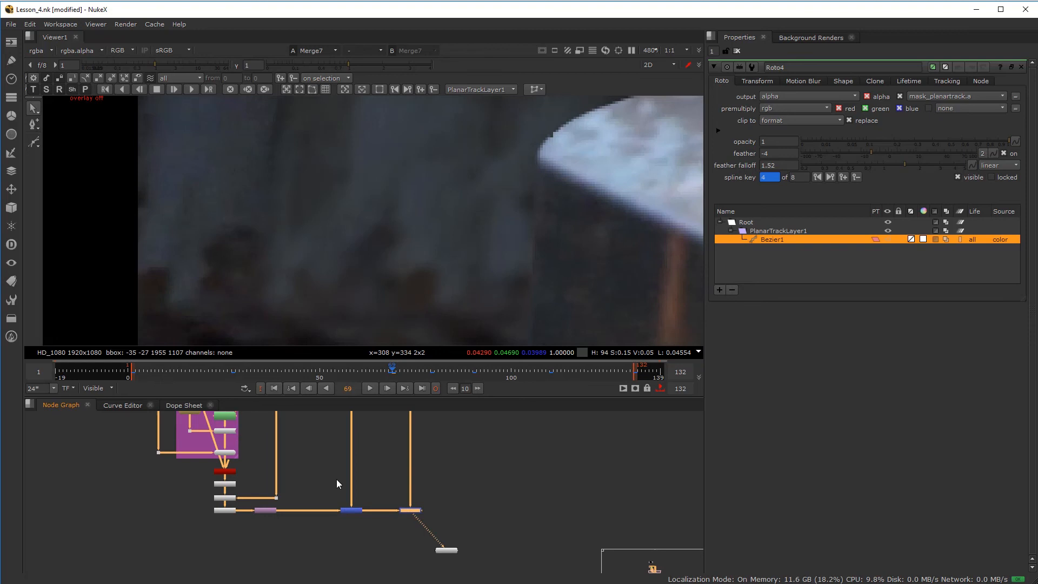
- Select the Roto4 node and bring its shape overlay back on
middle_click_drag(291, 468, 322, 543)
middle_click_drag(388, 417, 386, 493)
scroll(386, 493, "up", 1)
scroll(392, 496, "up", 7)
left_click(430, 526)
key("o")
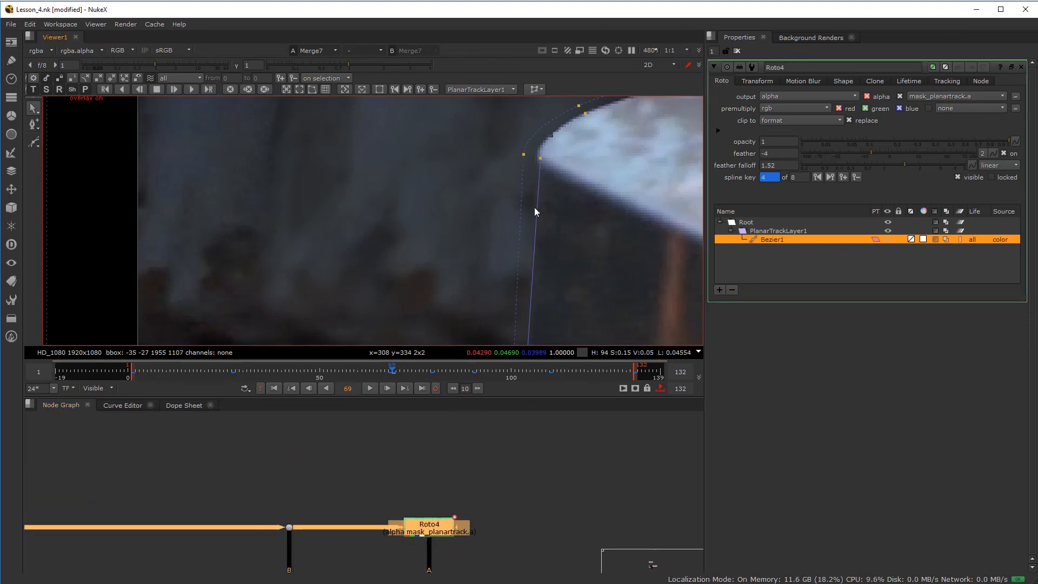
- At frame 69, move the upper corner point up-left along the plate edge and pull its feather outward
middle_click_drag(523, 167, 441, 186)
scroll(441, 186, "down", 1)
scroll(441, 184, "up", 4)
scroll(382, 231, "down", 2)
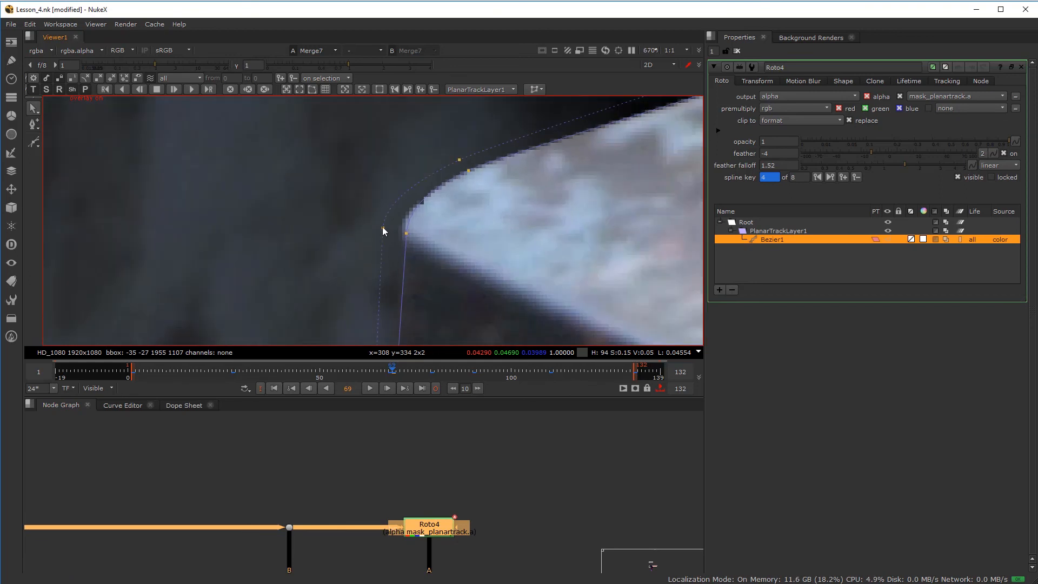
left_click_drag(383, 228, 371, 220)
left_click(459, 160)
left_click_drag(459, 159, 451, 147)
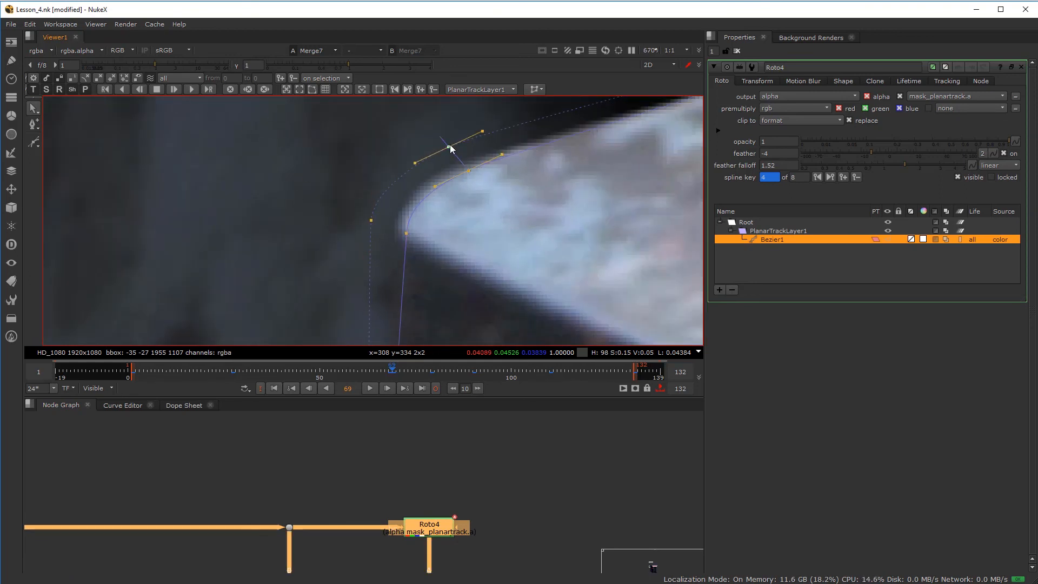
scroll(452, 162, "down", 4)
middle_click_drag(452, 172, 303, 261)
scroll(433, 197, "up", 3)
left_click_drag(514, 182, 492, 173)
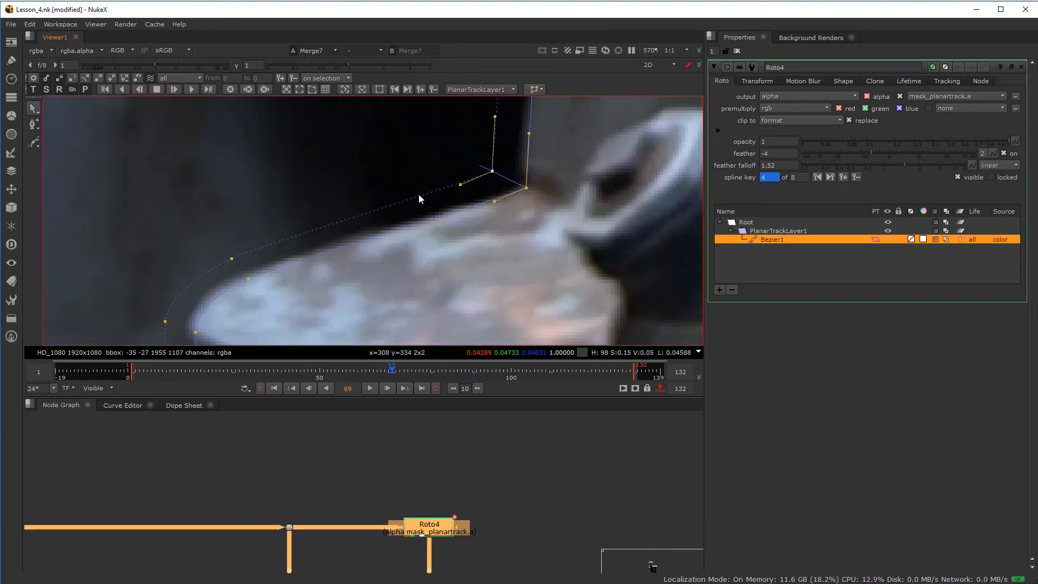
- Refit the lower shape points and feather onto the metal plate's edge
left_click_drag(251, 280, 253, 286)
middle_click_drag(281, 280, 374, 231)
left_click(289, 282)
left_click_drag(258, 273, 262, 275)
scroll(281, 238, "down", 5)
middle_click_drag(275, 327, 297, 218)
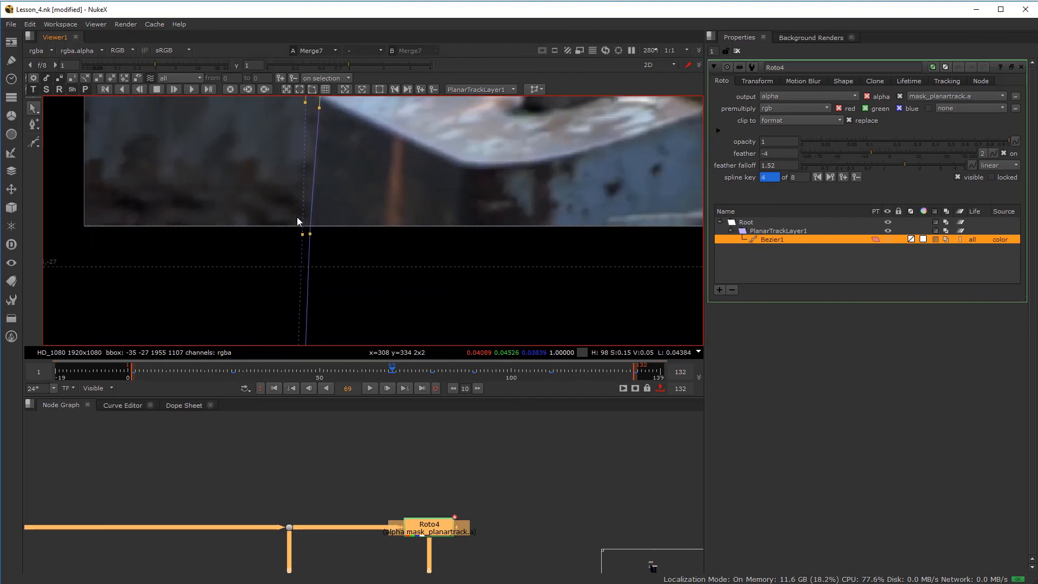
scroll(297, 218, "up", 4)
left_click_drag(319, 244, 310, 245)
scroll(384, 214, "down", 7)
middle_click_drag(398, 144, 352, 249)
scroll(355, 275, "up", 5)
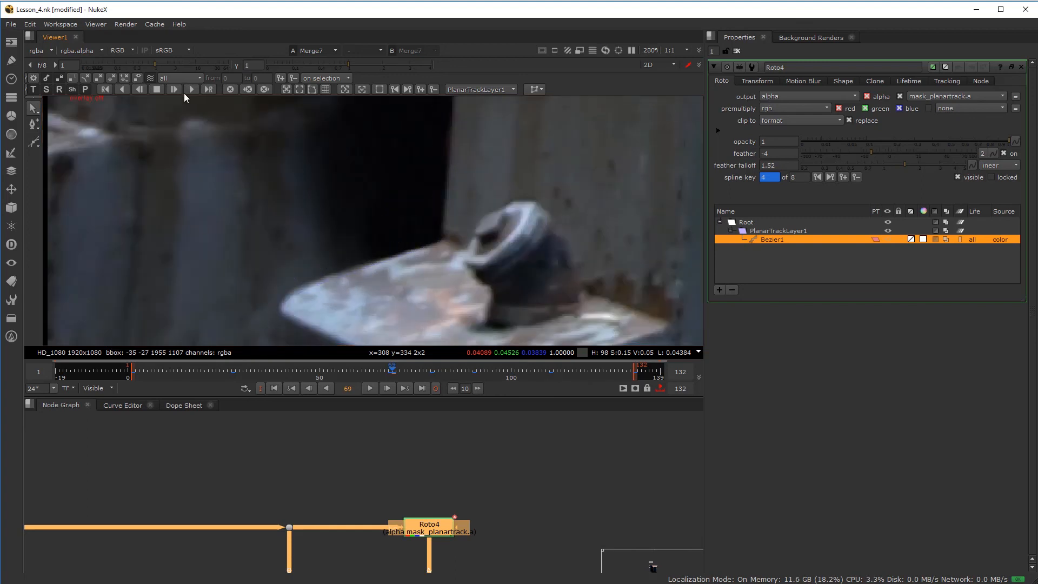
scroll(339, 212, "down", 5)
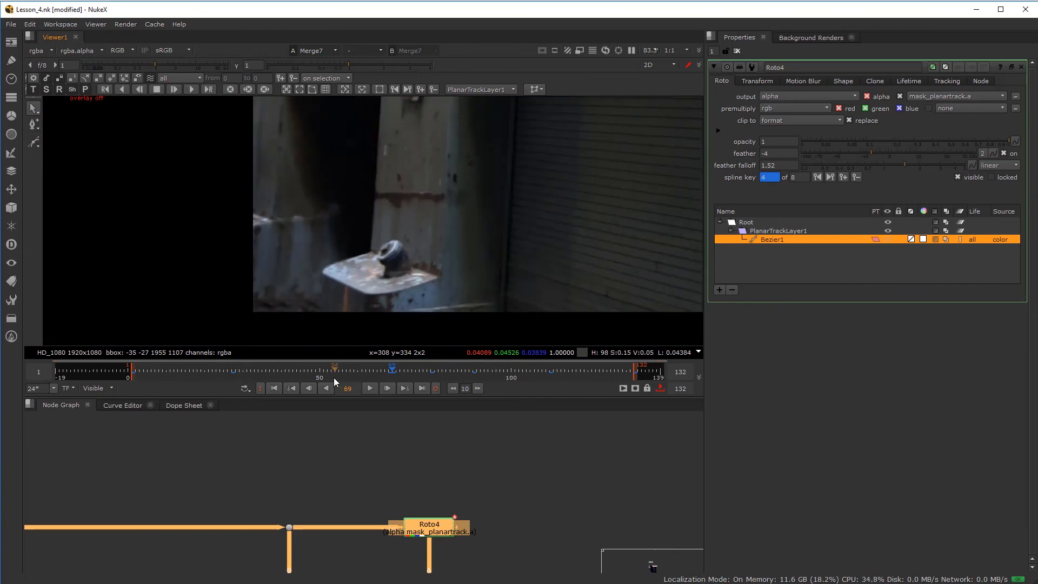
- Toggle the Roto shape overlay off and on to check the pillar edge
scroll(385, 229, "down", 2)
scroll(384, 222, "up", 10)
key("o")
key("o")
scroll(376, 227, "down", 7)
scroll(379, 229, "down", 4)
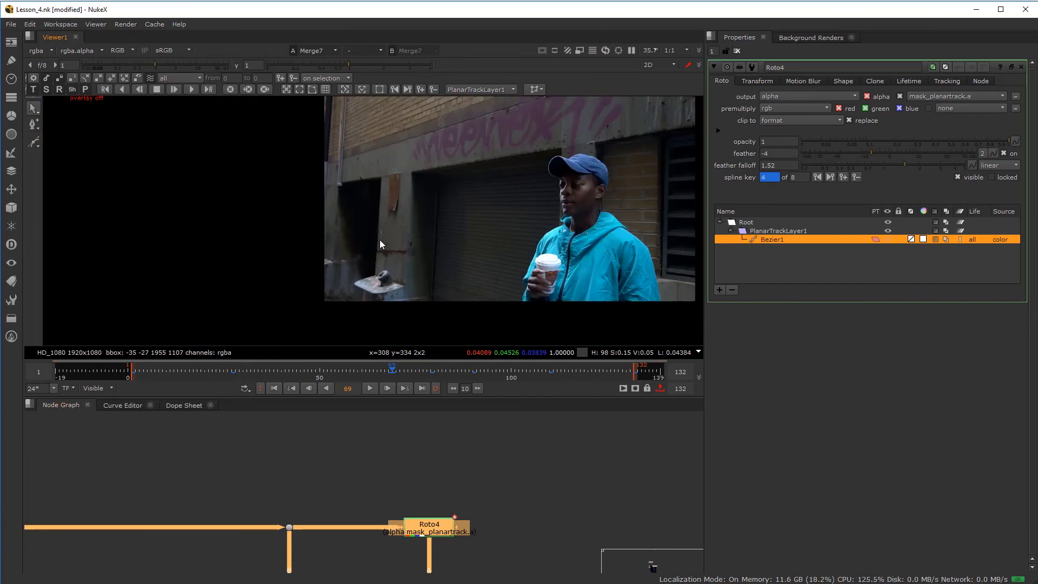
key("o")
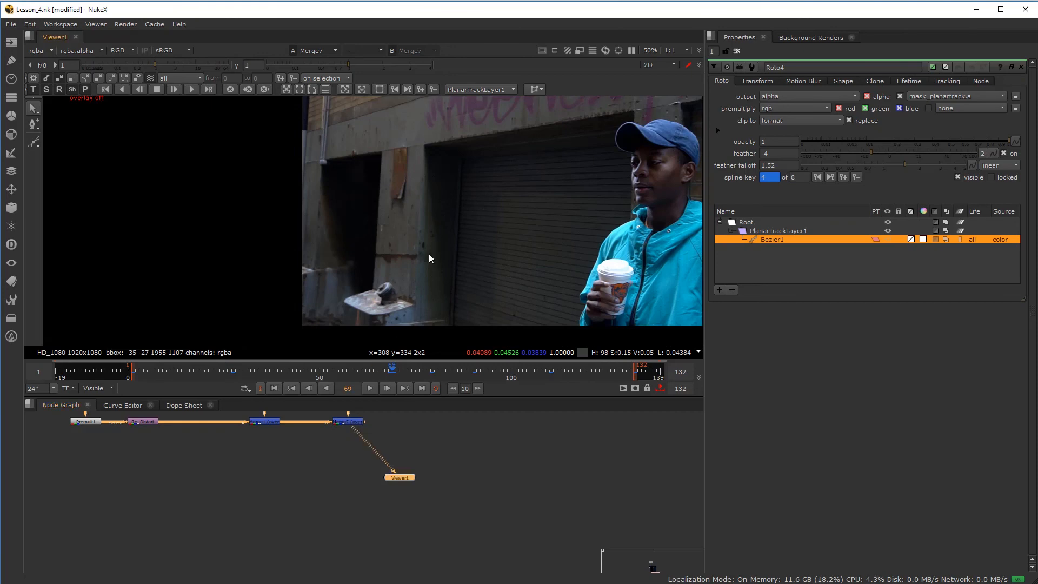
- Maximize the viewer, fit the image, and turn off ripple editing for playback
key("space")
key("f")
scroll(461, 308, "down", 2)
scroll(460, 309, "up", 2)
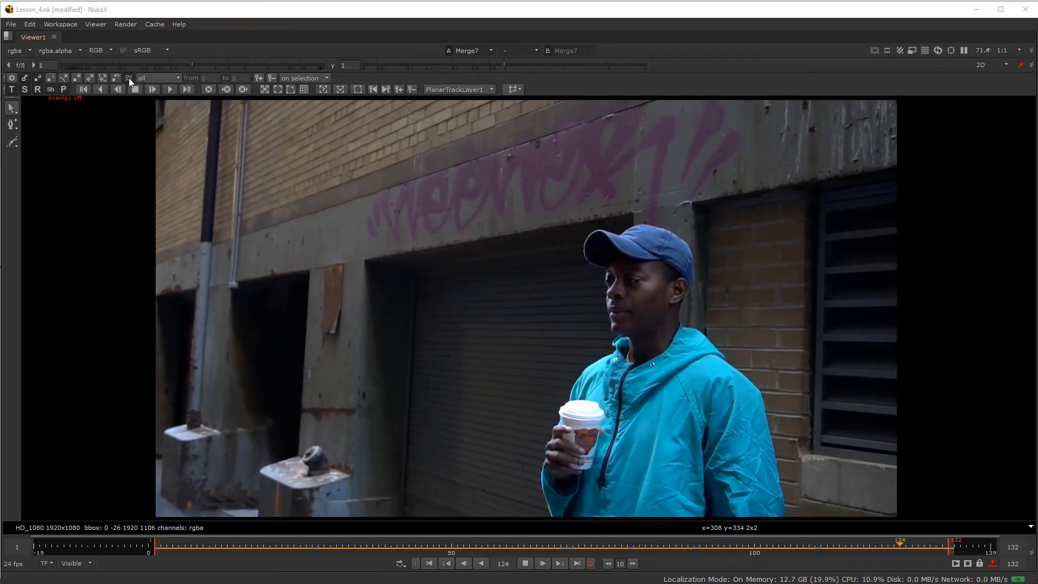
left_click(129, 77)
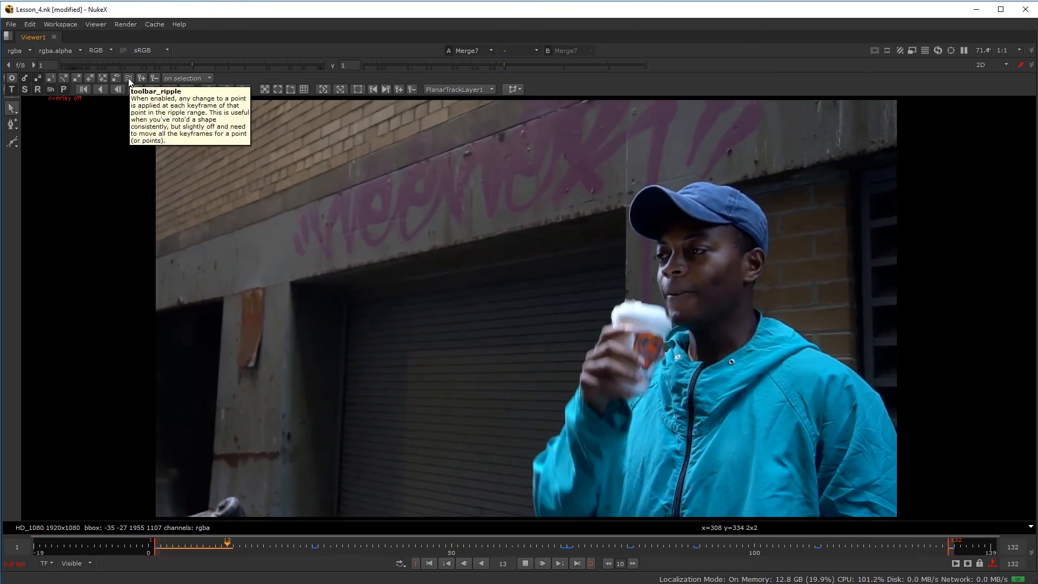